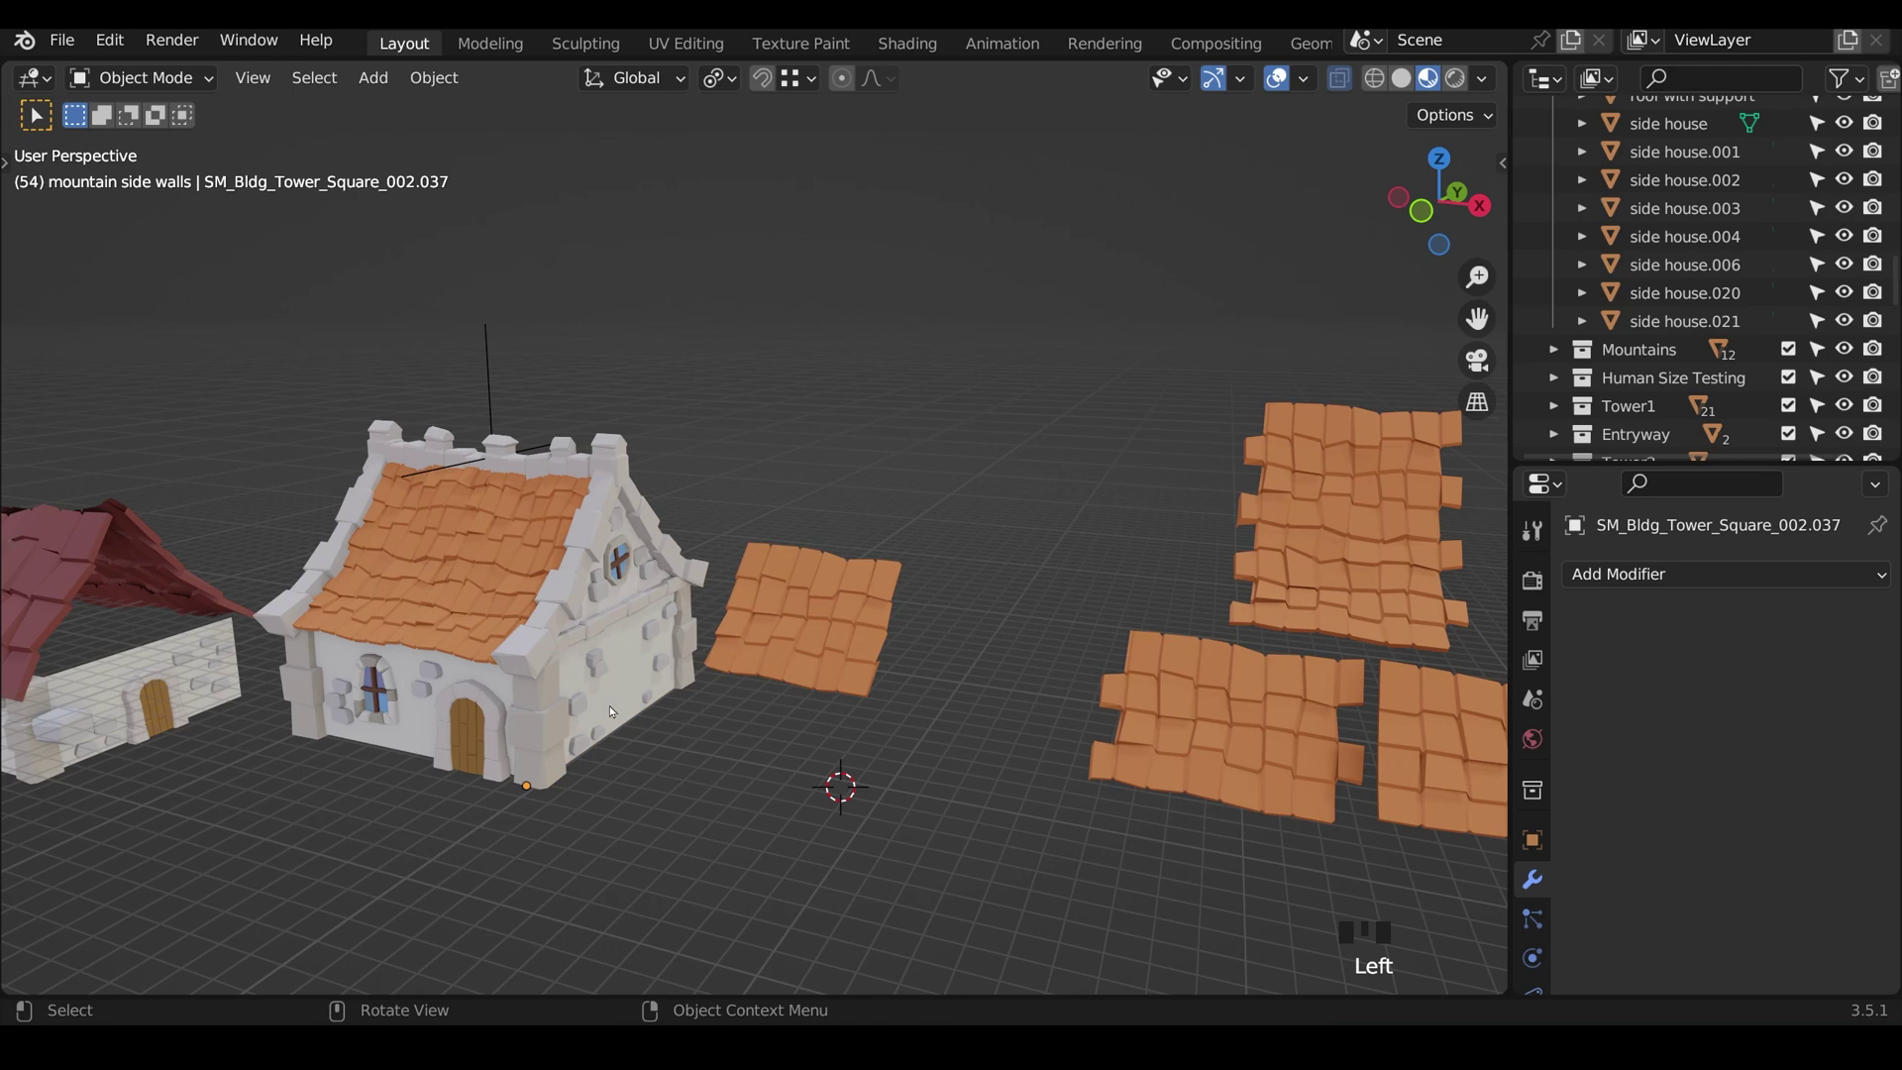
Step: Inspect the house's walls, roof and double roof module by selecting each in turn
click(611, 711)
click(568, 596)
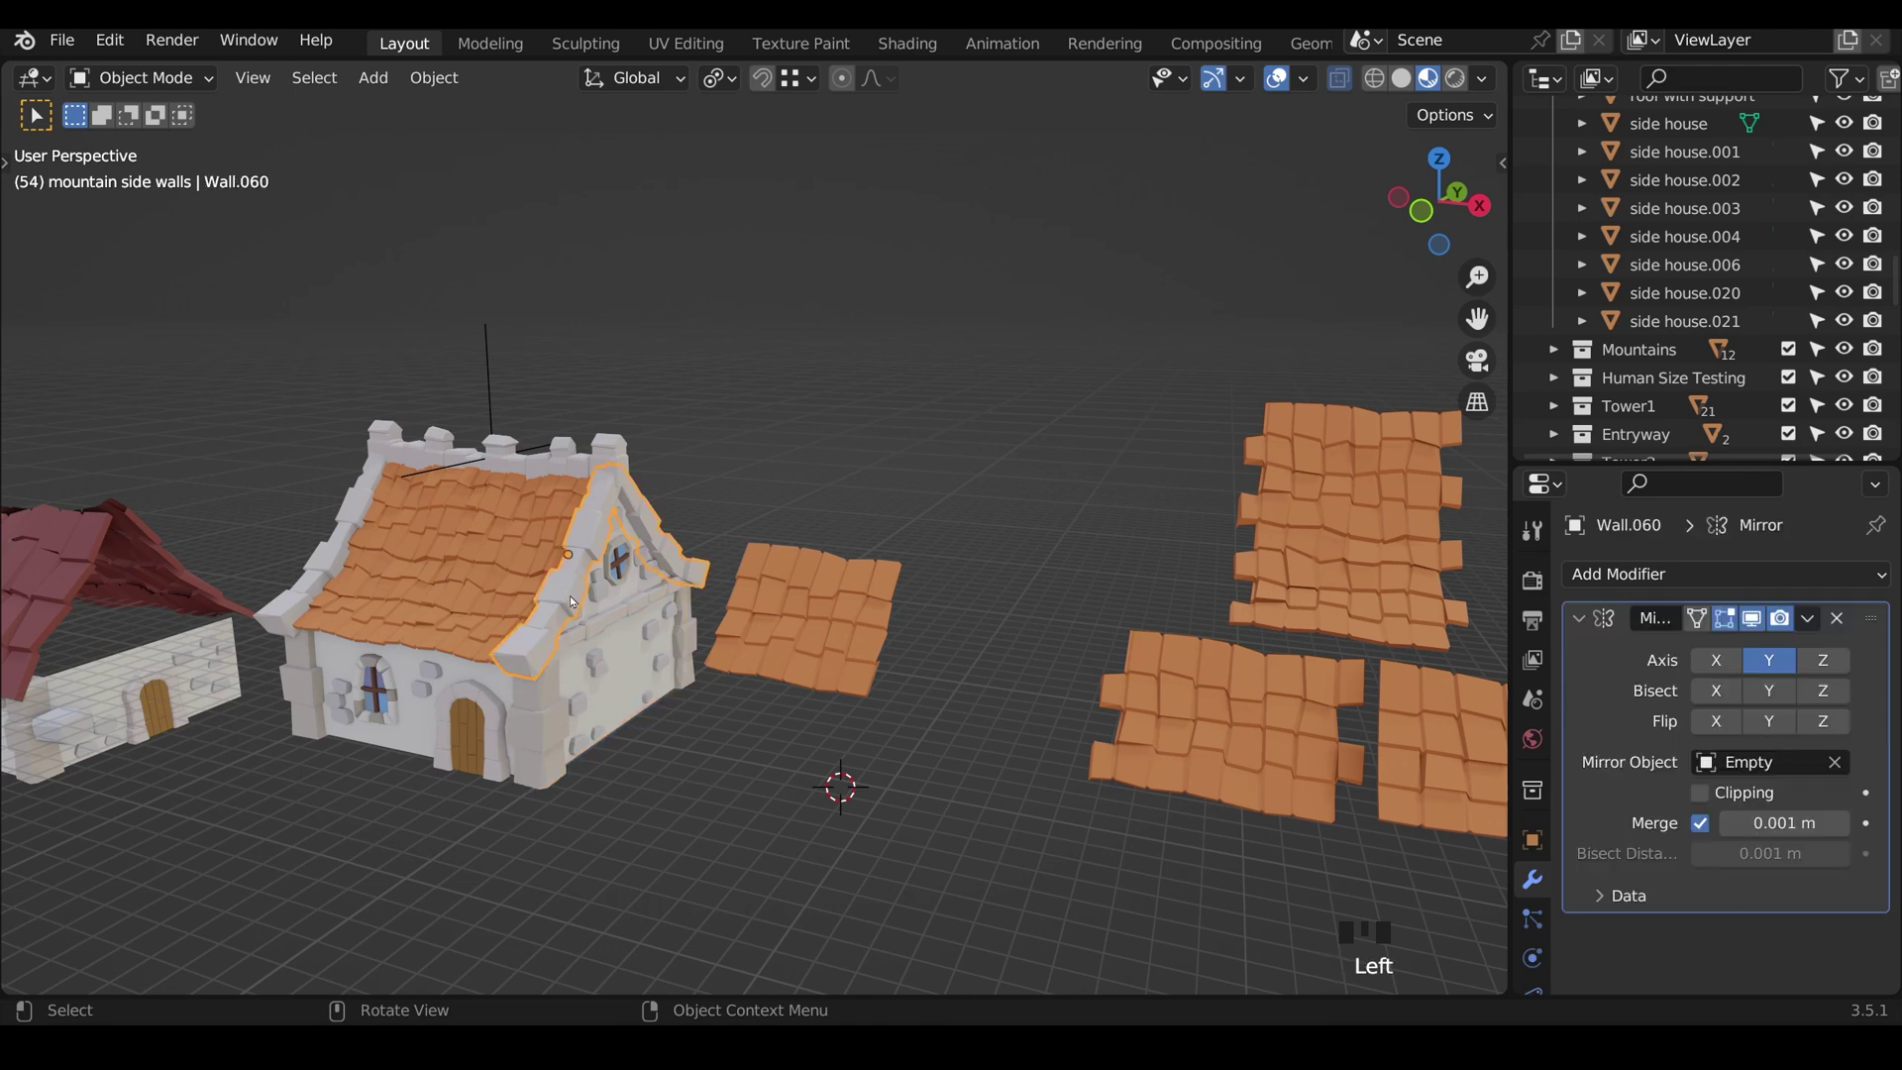
click(578, 454)
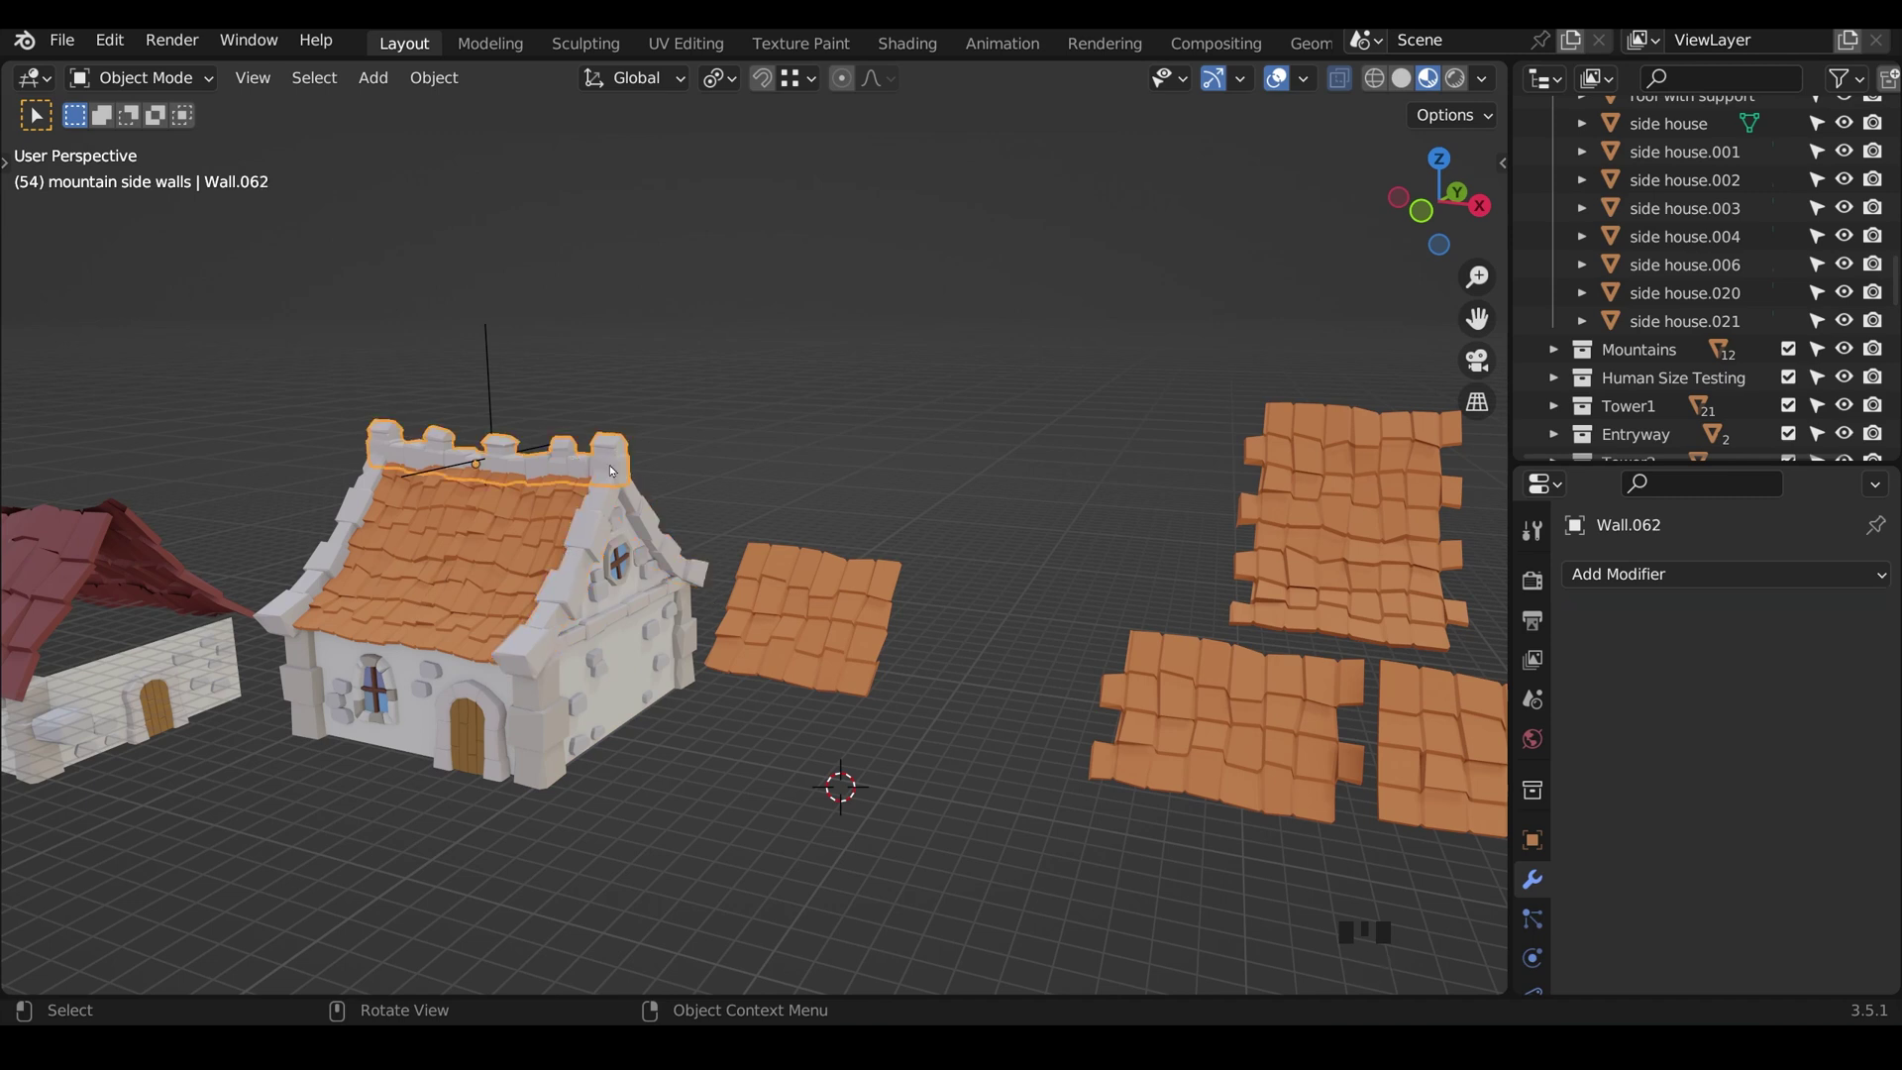
click(475, 560)
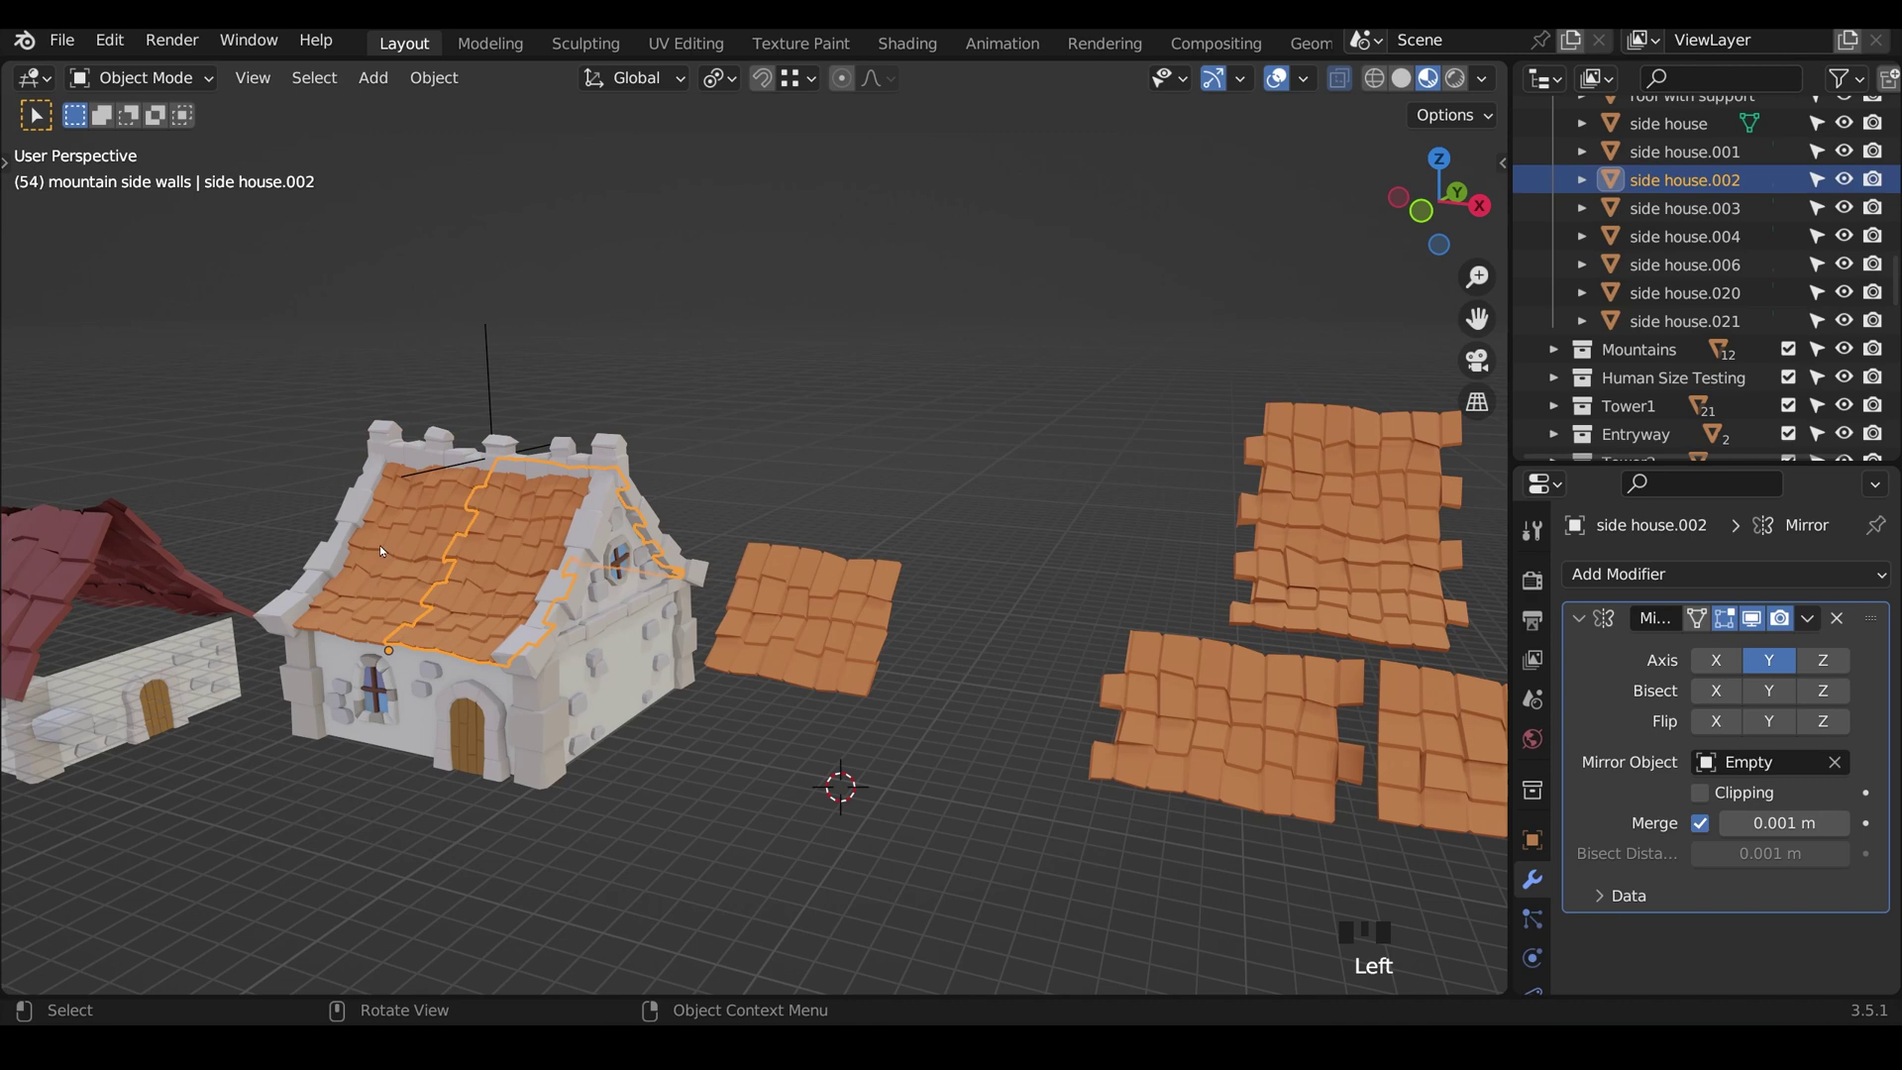
click(406, 560)
click(1320, 571)
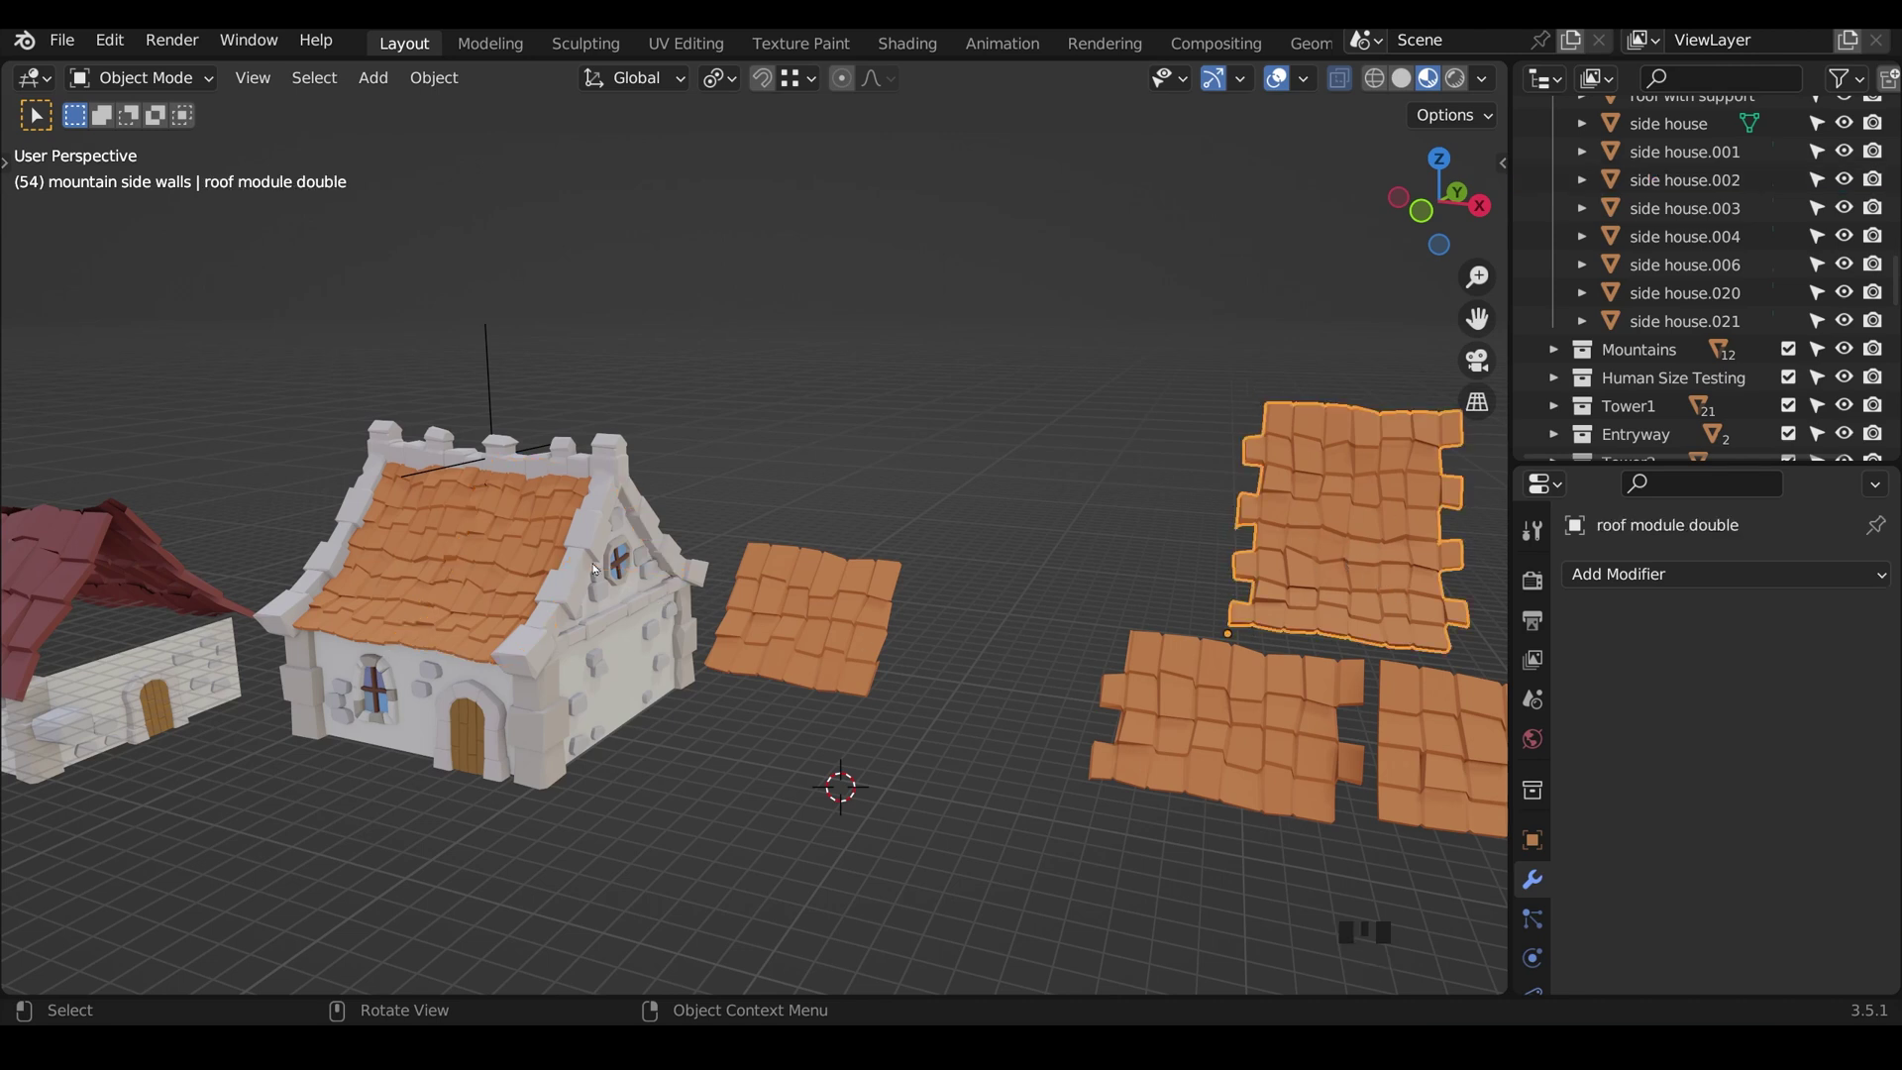
click(544, 634)
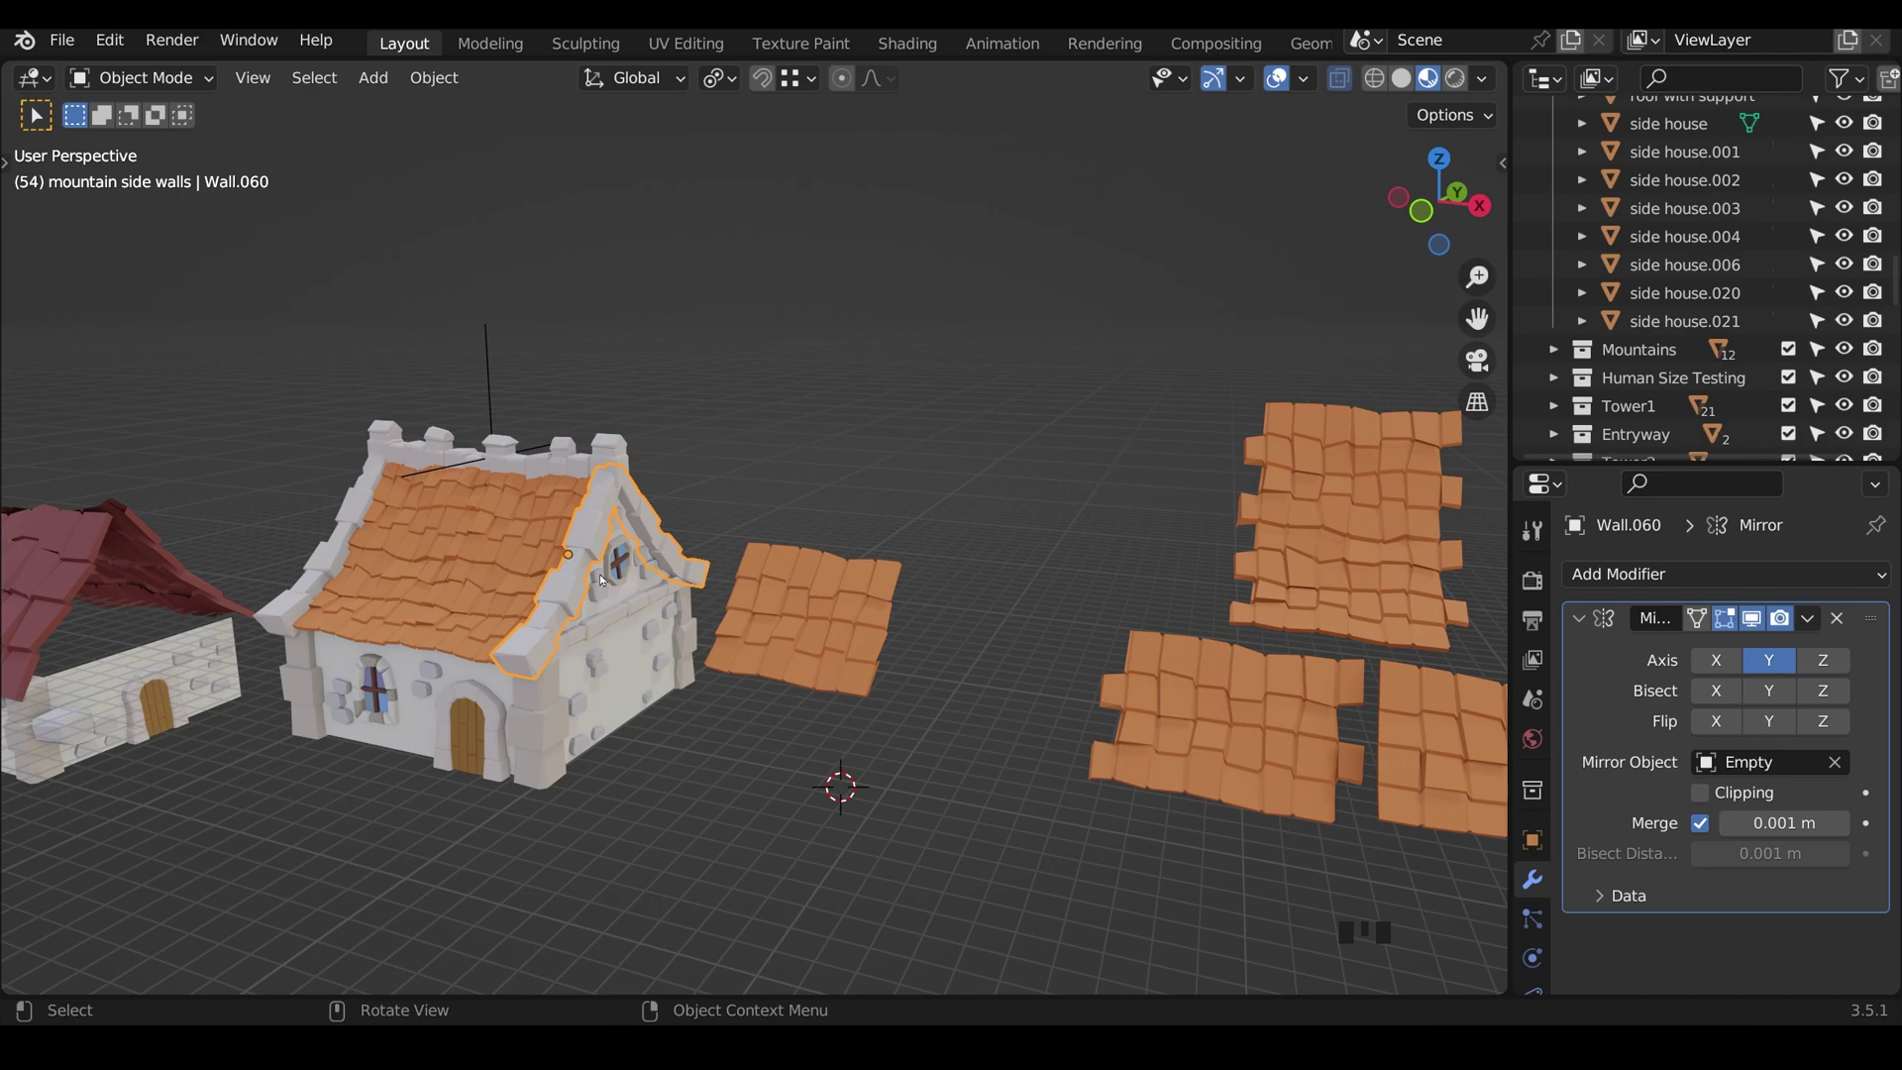
Step: Duplicate the single roof-tile module and place the copy to its right along X
click(857, 627)
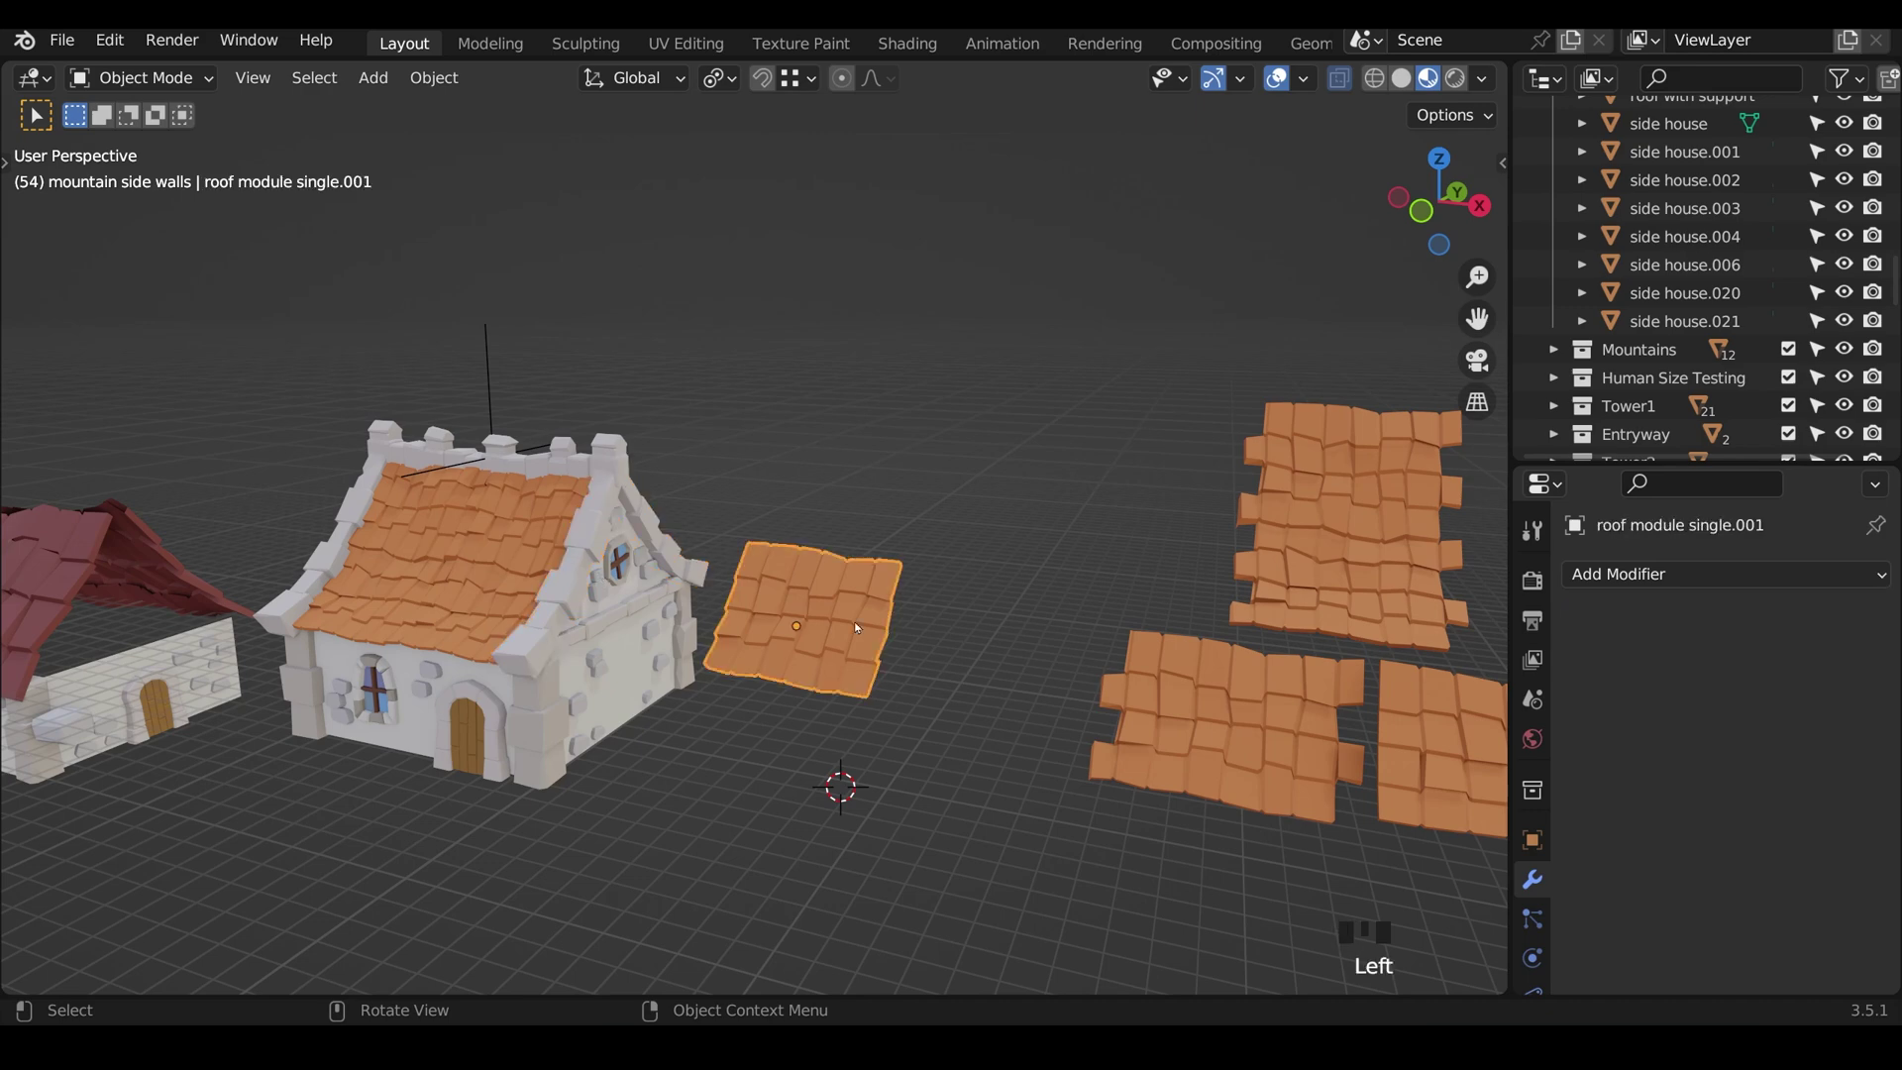
scroll(891, 642, up, 4)
mouse_move(890, 643)
shift+middle_down()
mouse_move(894, 664)
mouse_move(819, 573)
mouse_move(1110, 458)
shift+middle_up()
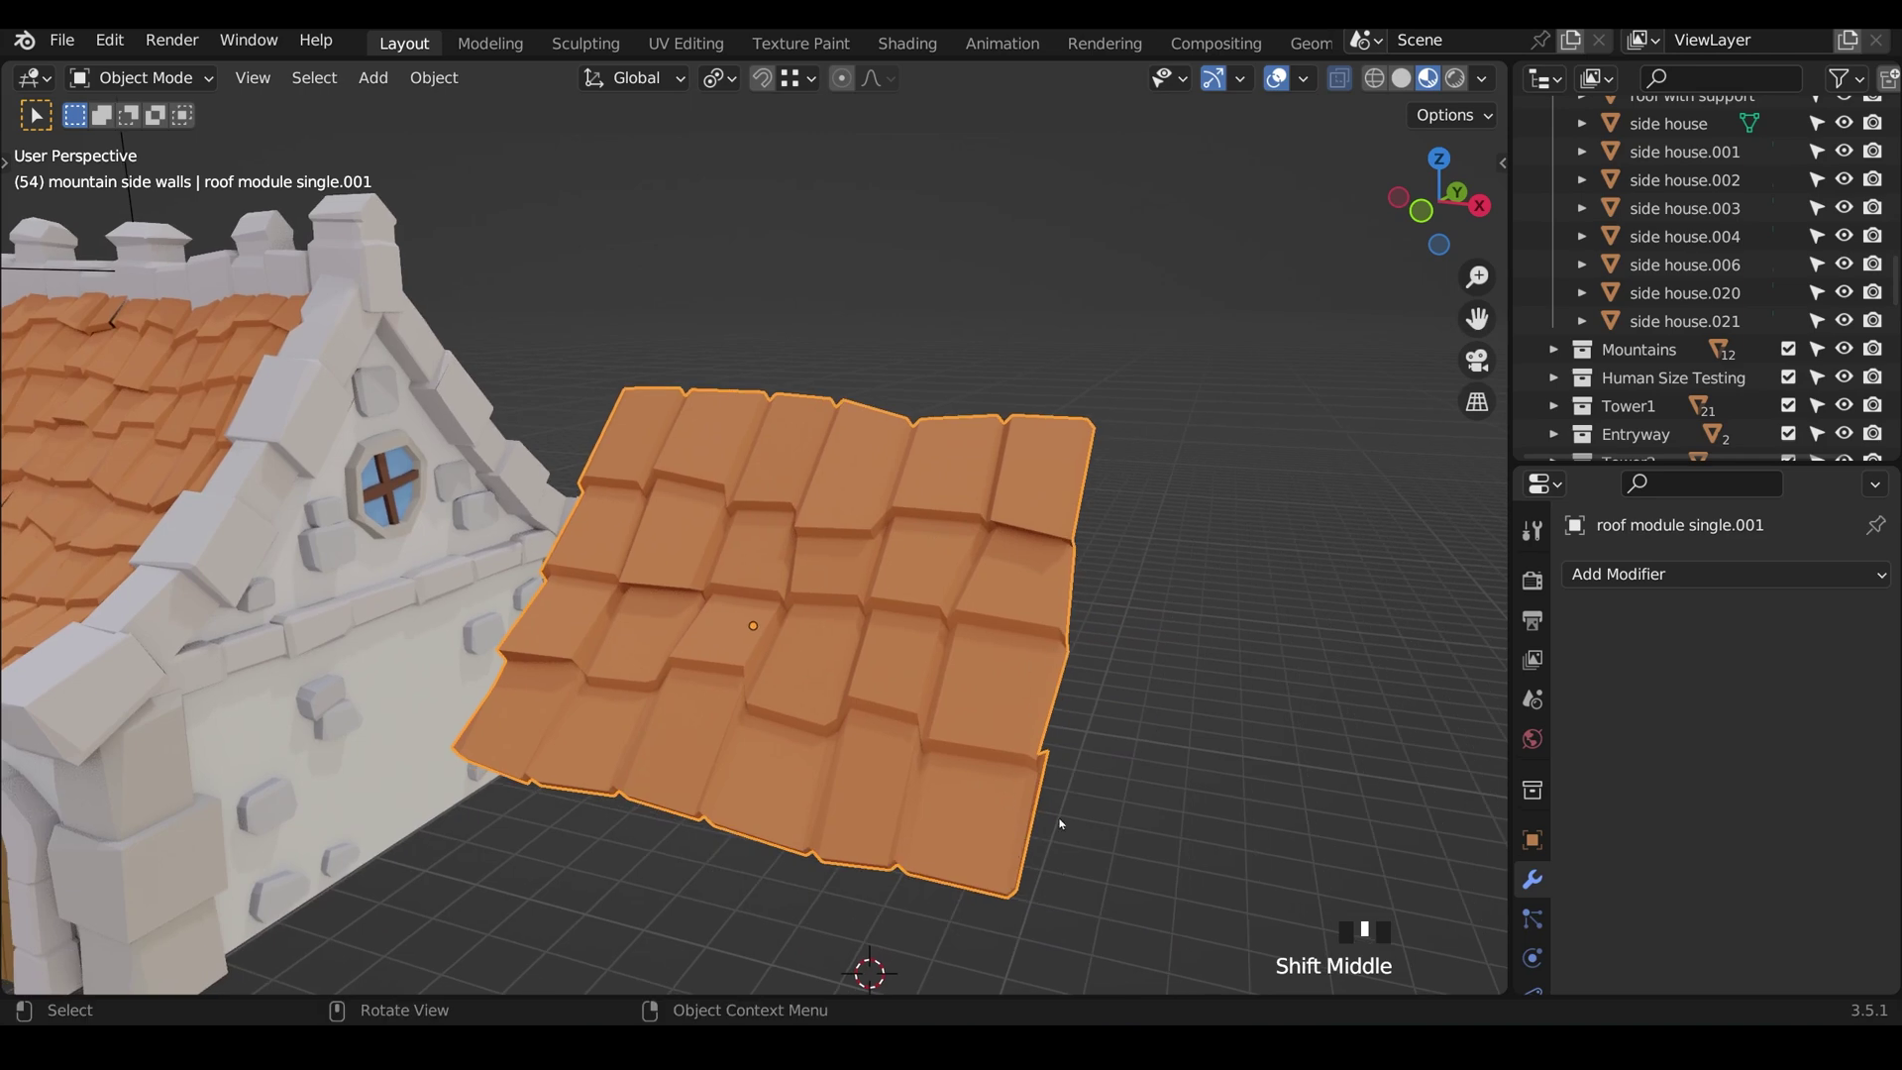
mouse_move(1060, 823)
middle_down()
mouse_move(1104, 806)
mouse_move(956, 630)
middle_up()
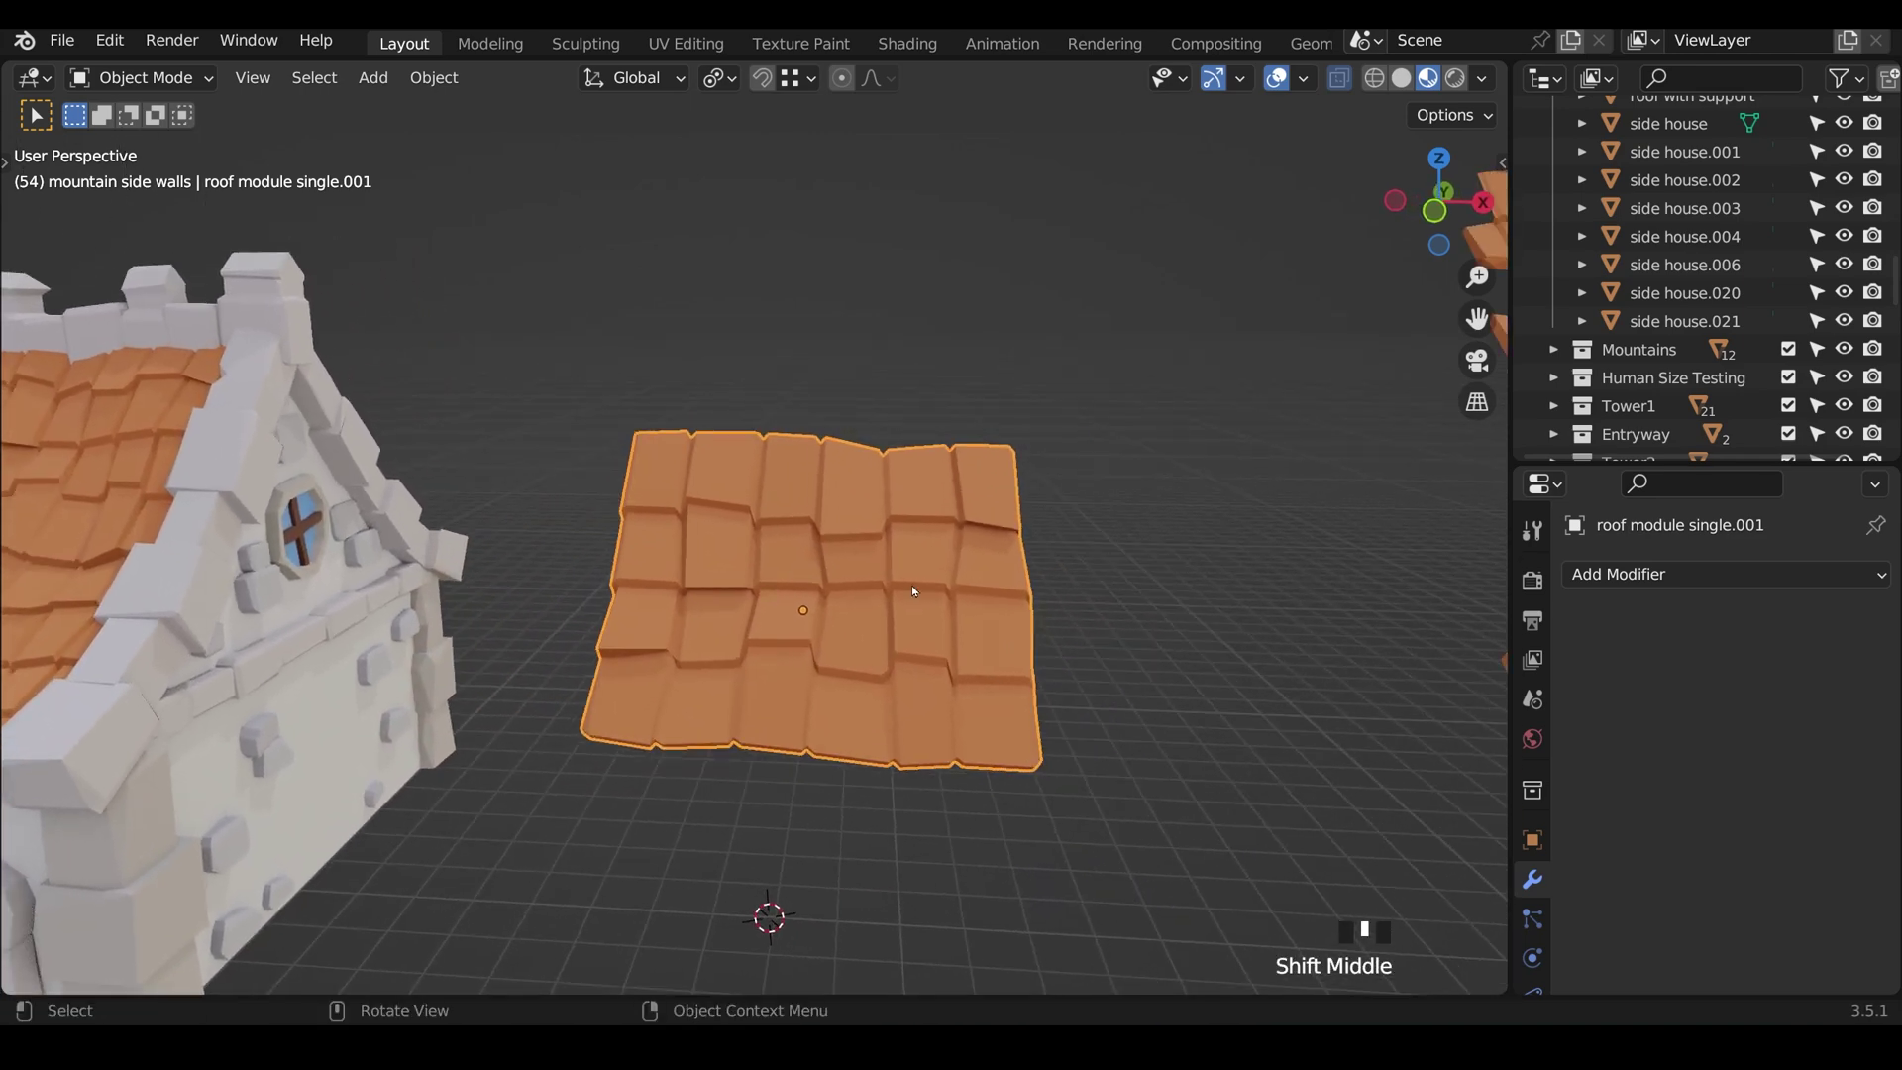
key(shift+d)
key(x)
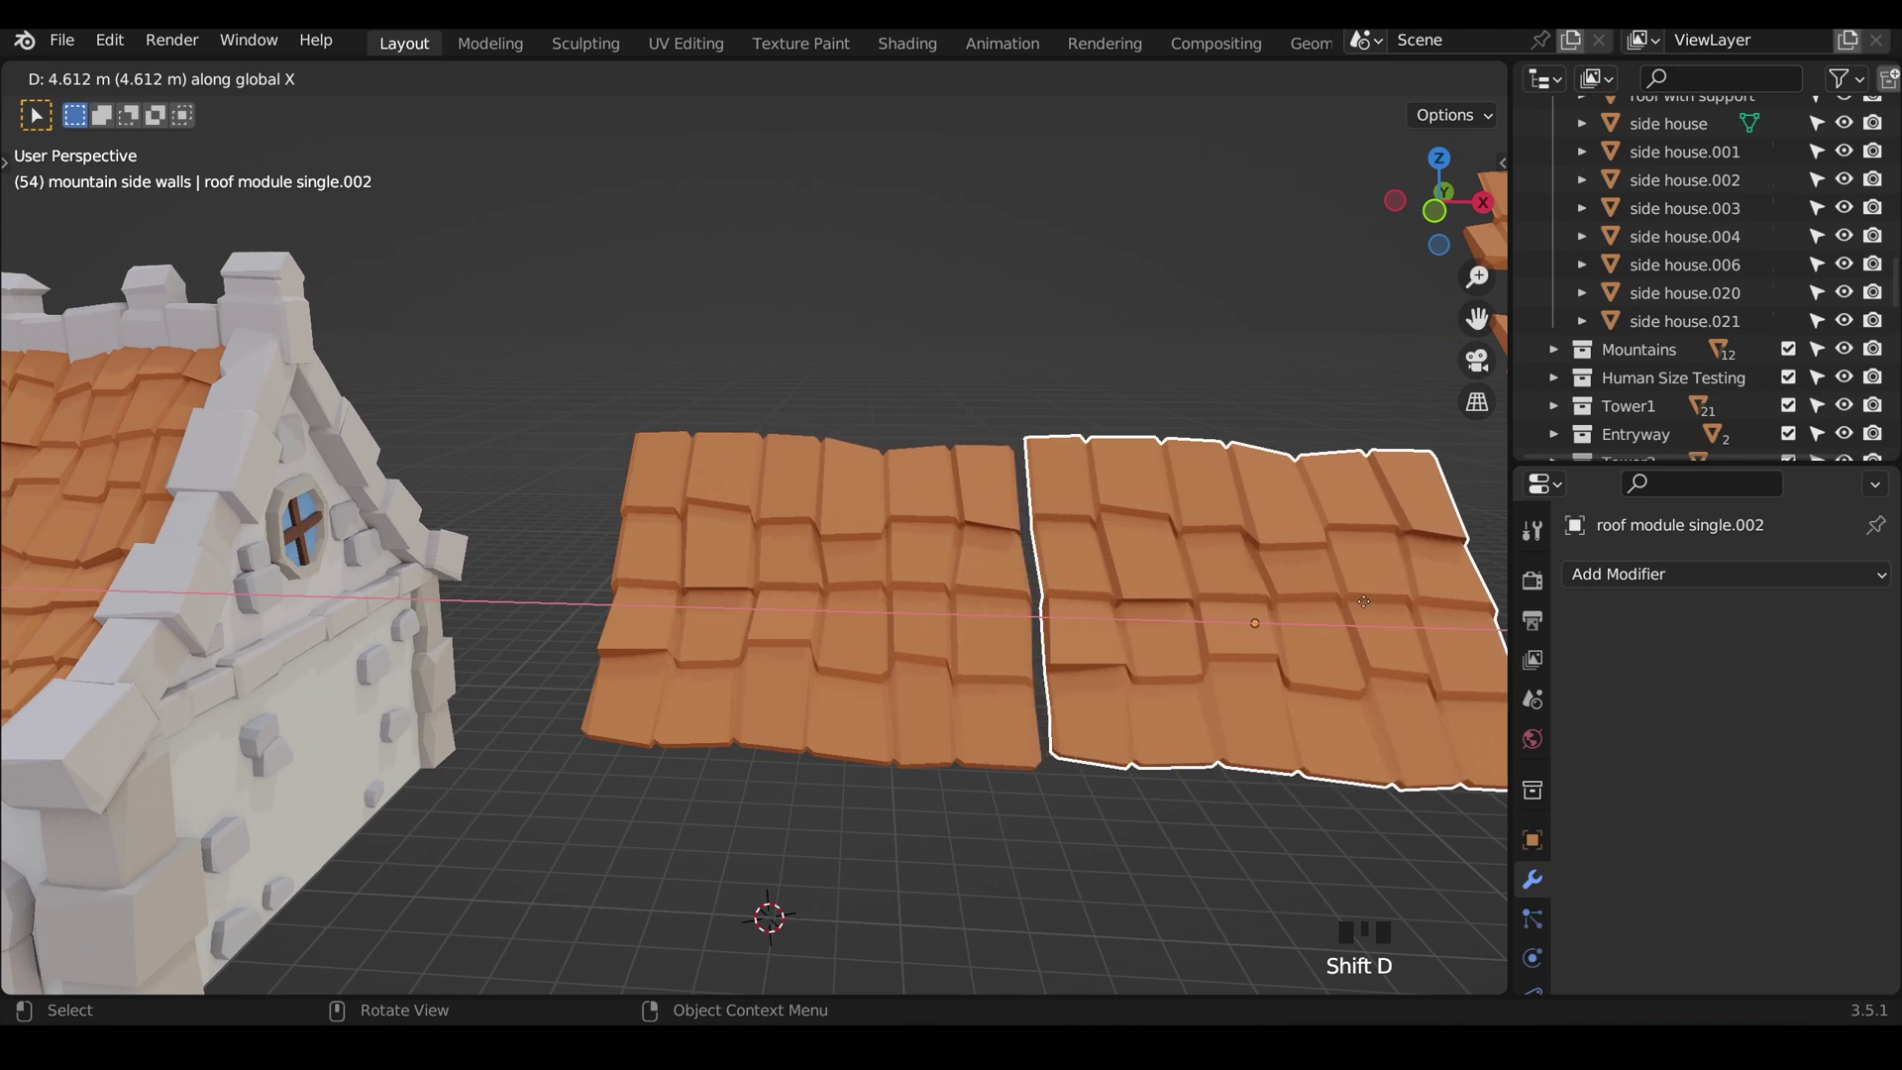
click(1364, 602)
Step: Slide the copy along X until it sits flush against the original module
shift+middle_drag(1066, 583, 1044, 585)
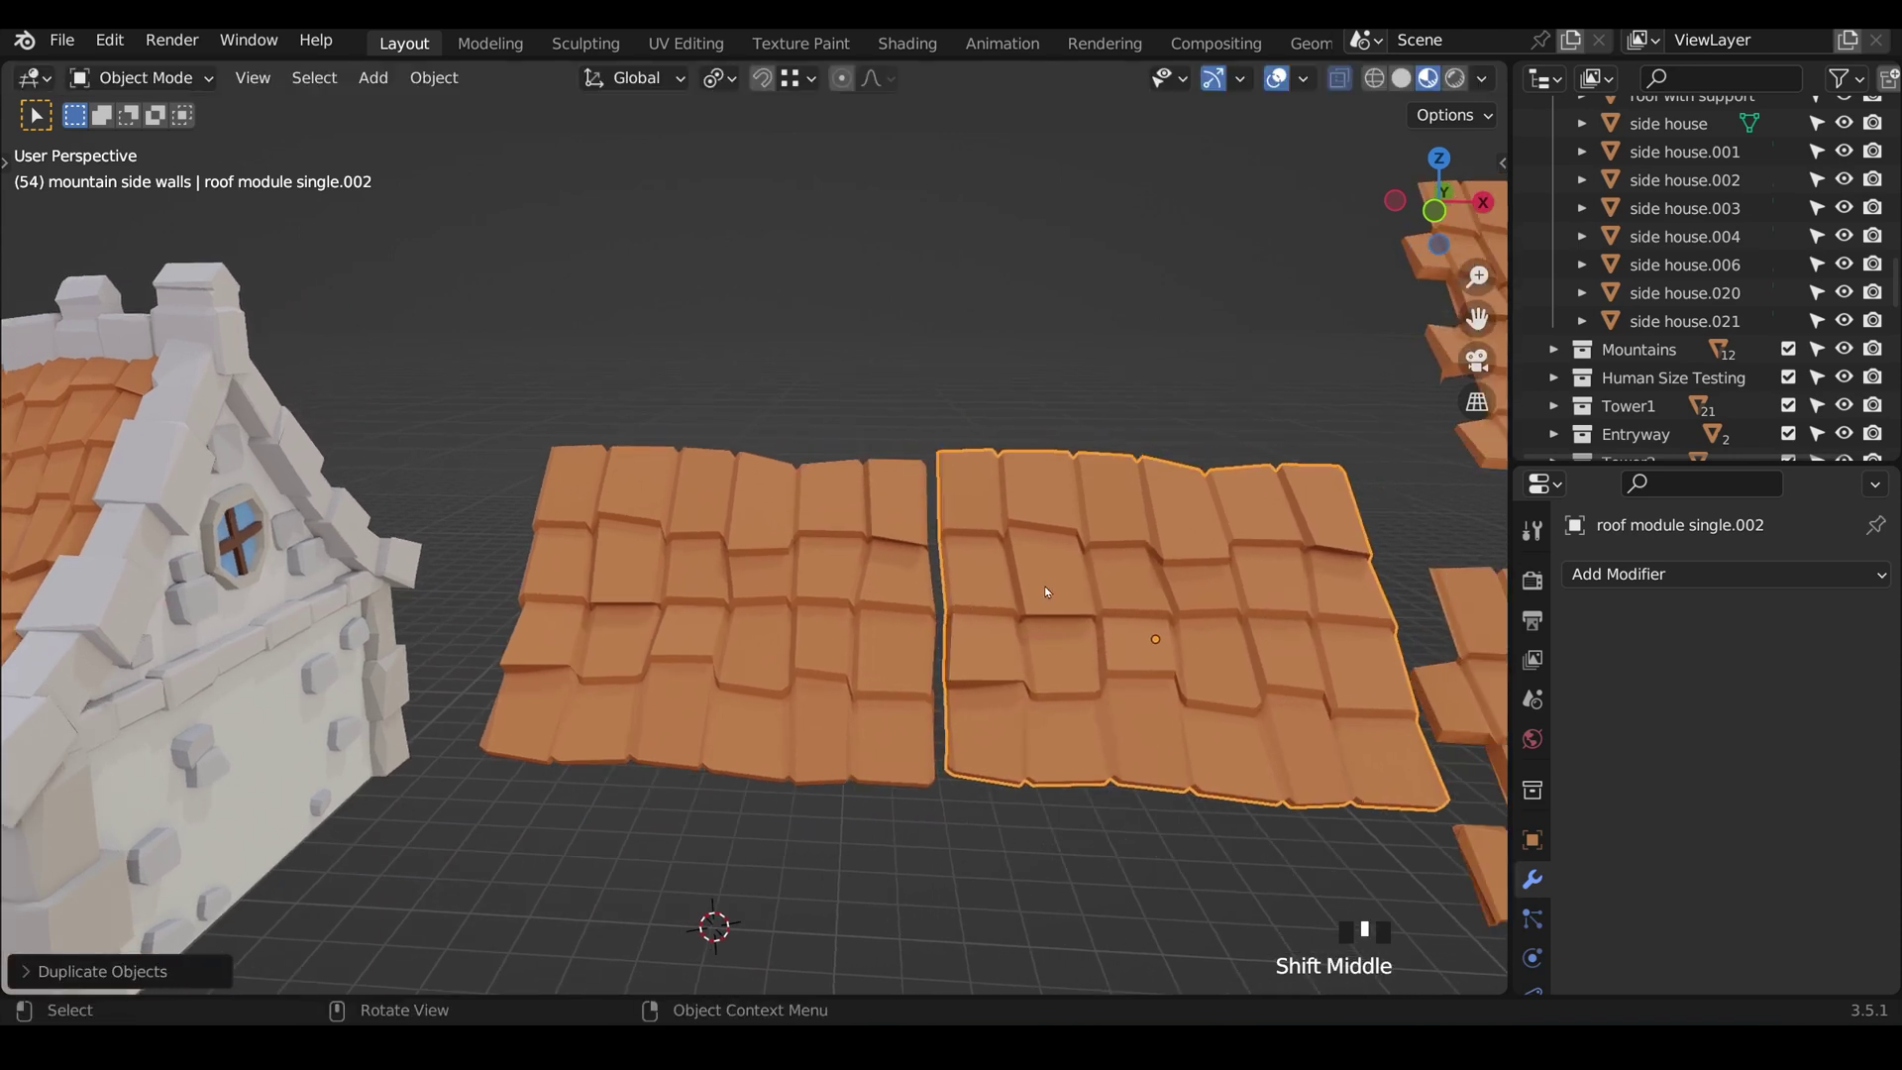
key(g)
key(x)
click(1060, 808)
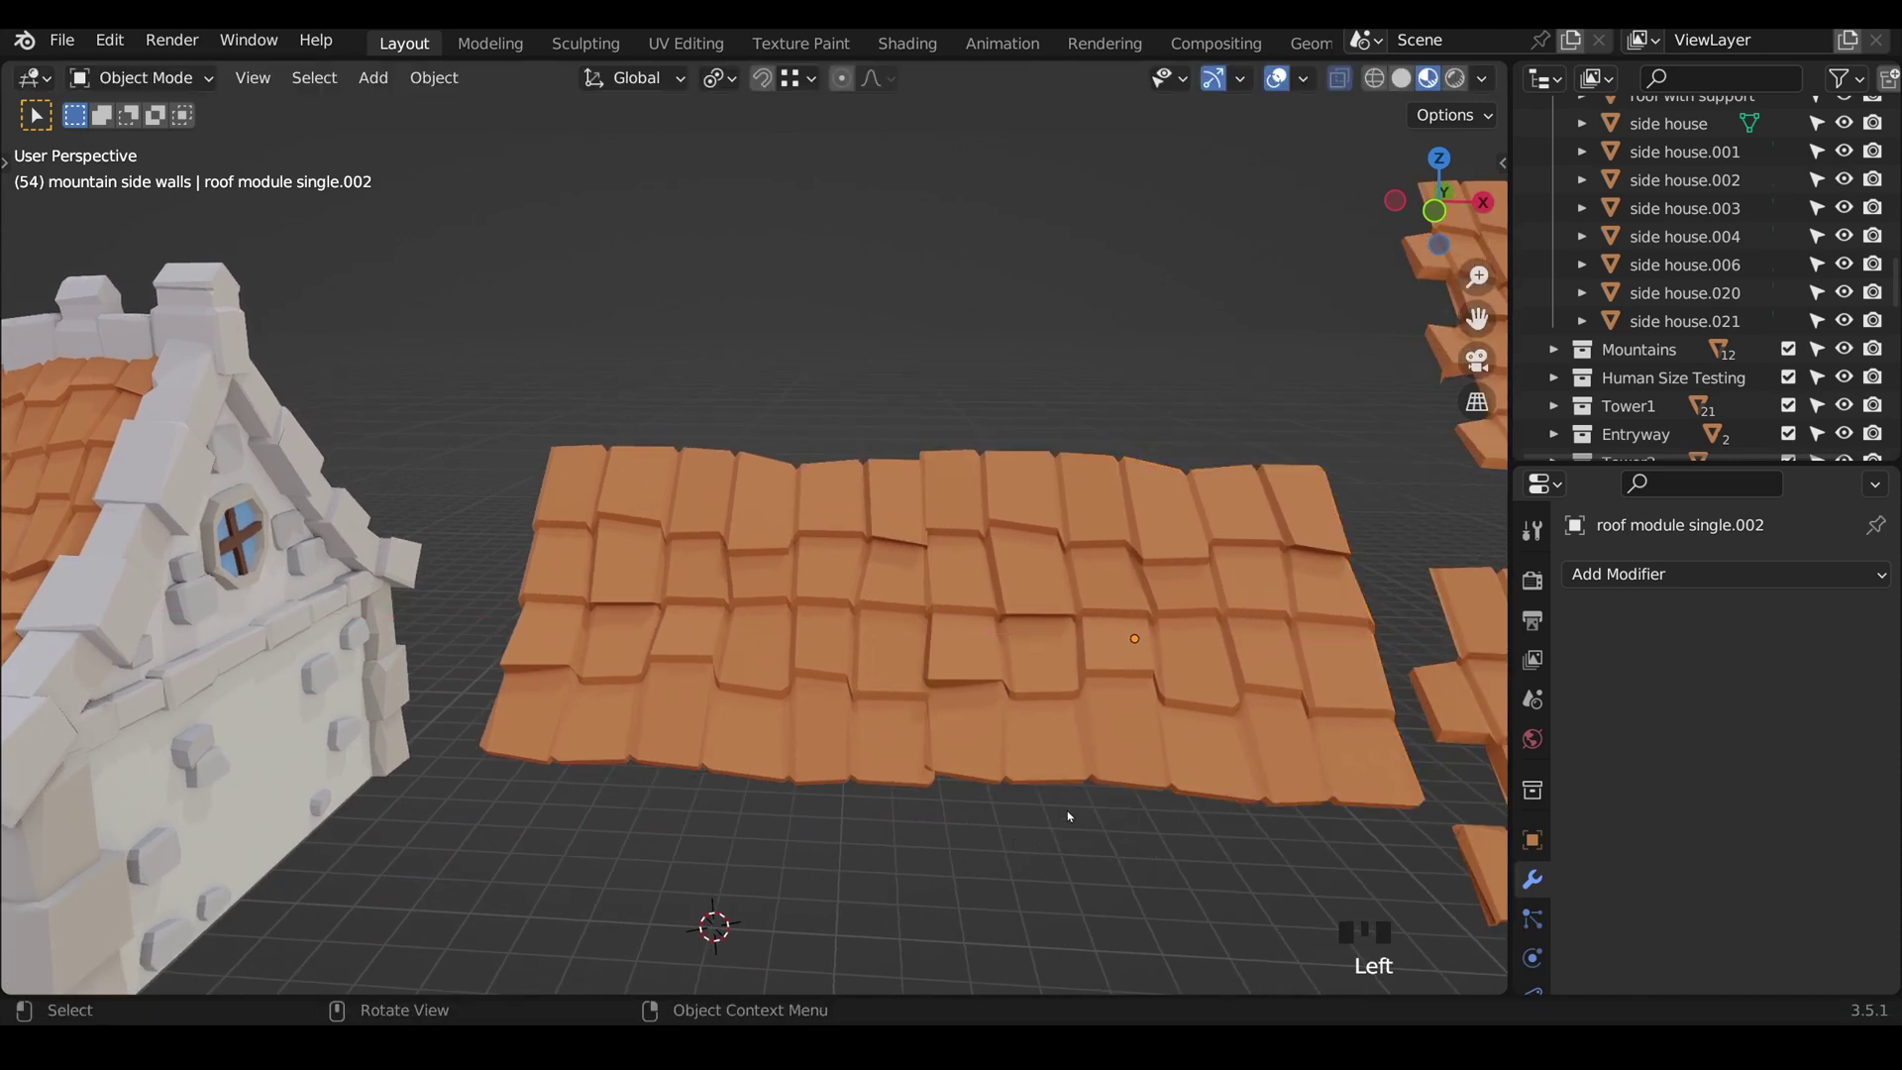
scroll(1067, 816, down, 2)
middle_drag(1036, 798, 930, 769)
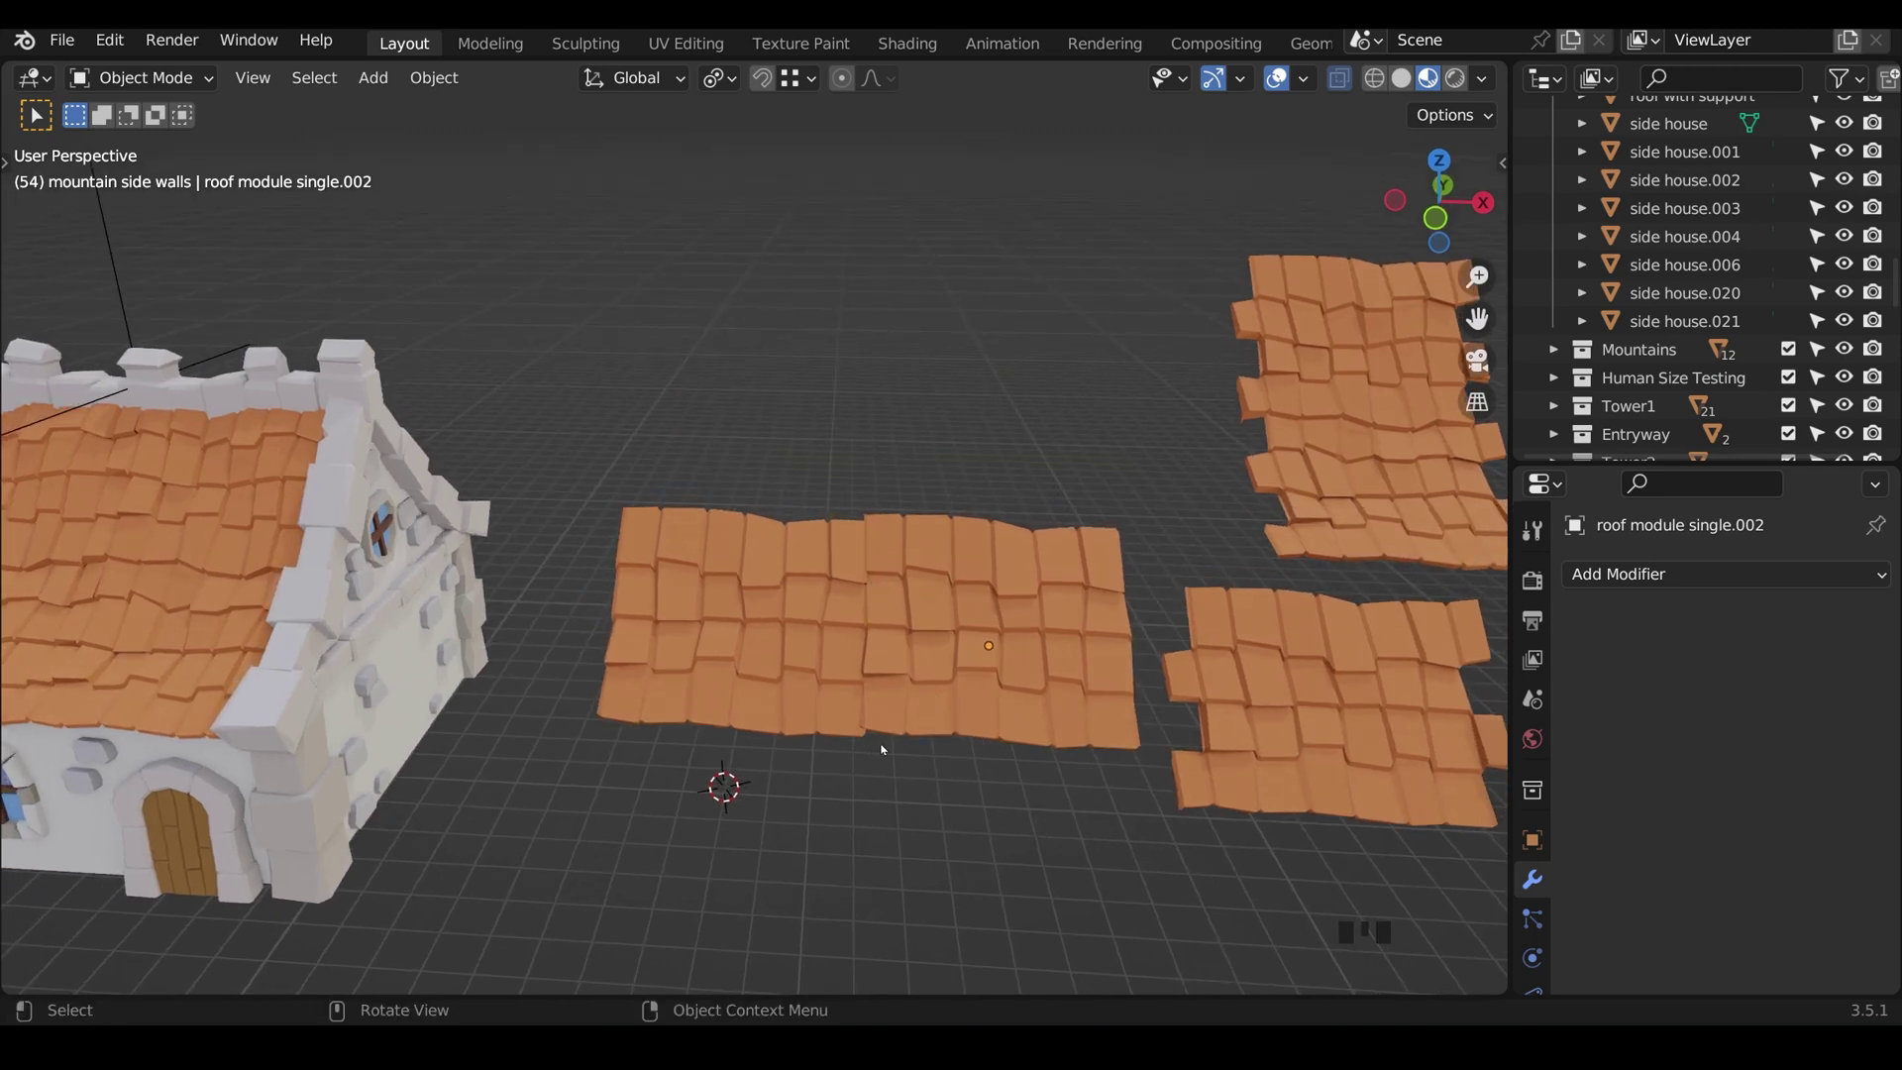
Step: Delete the independent copy and make a linked duplicate (Alt+D) of the original
click(940, 721)
key(Delete)
click(933, 650)
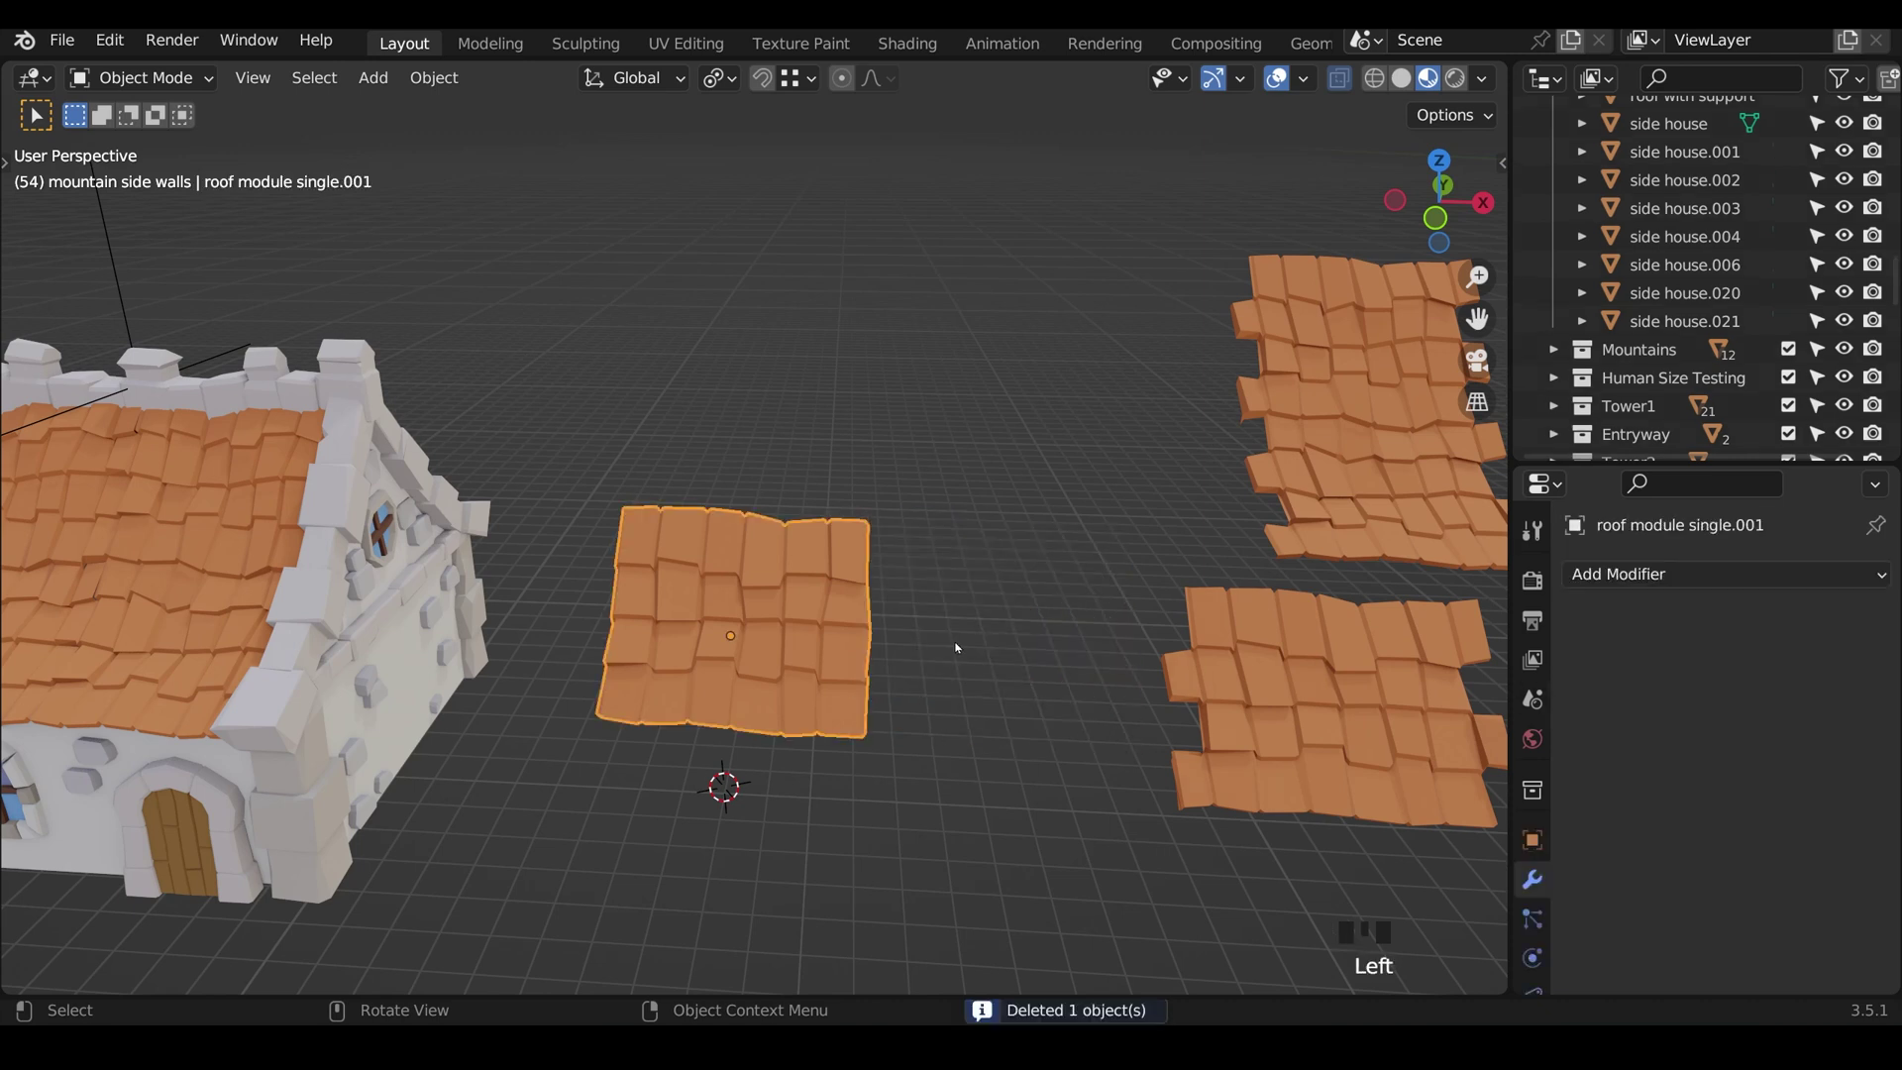
key(alt+d)
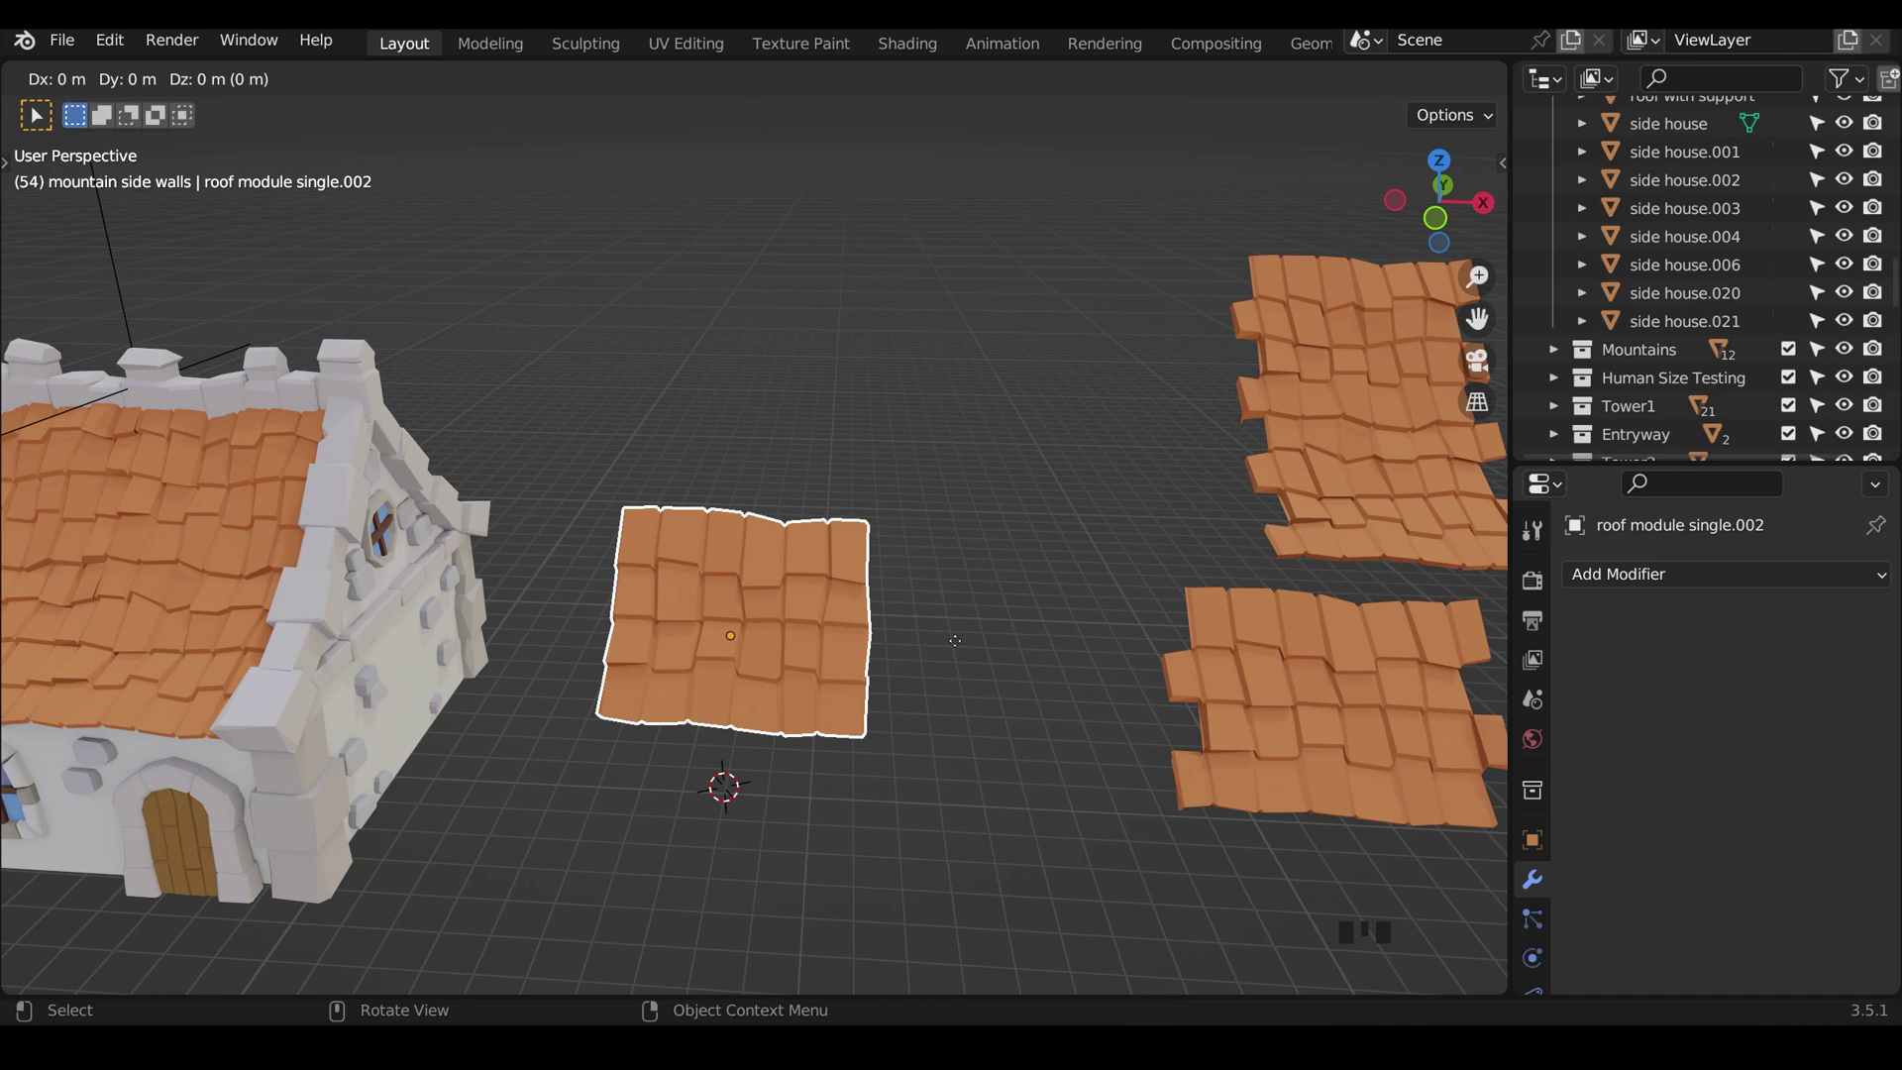
click(1228, 652)
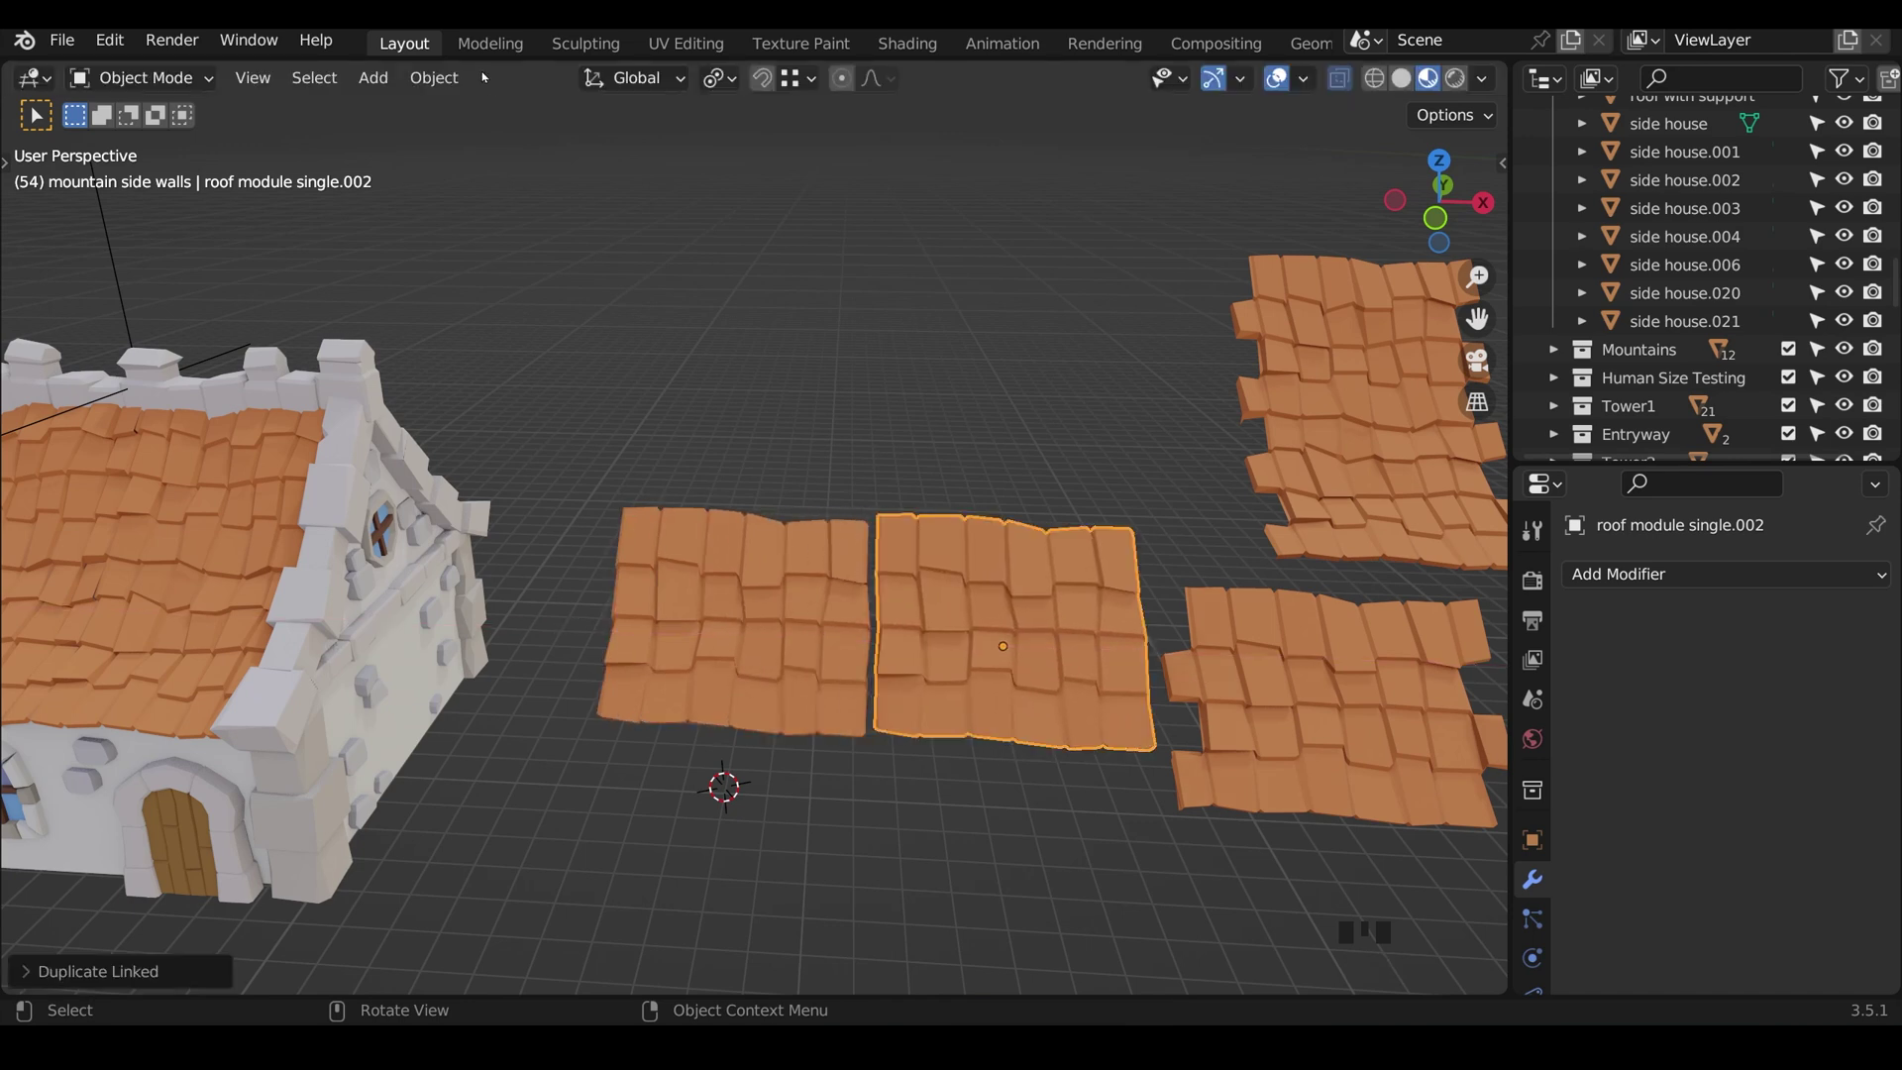
click(436, 77)
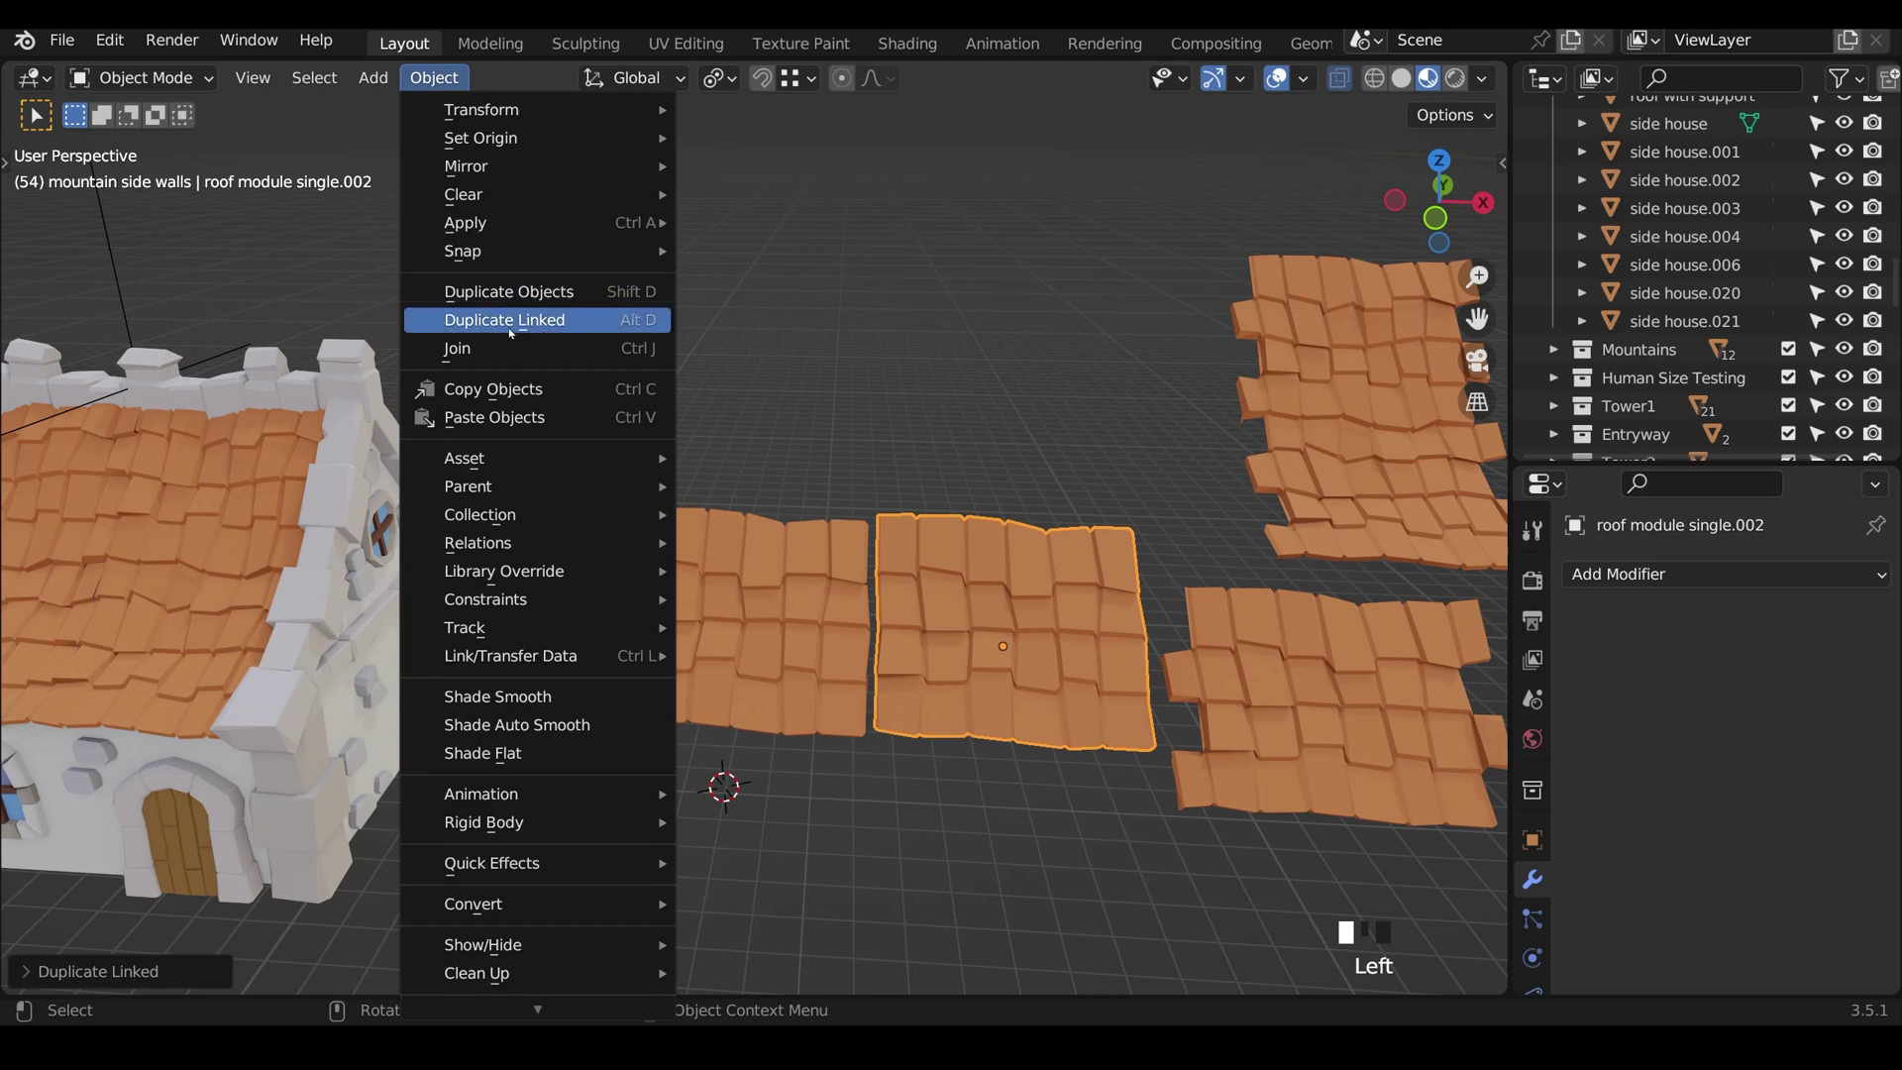
Step: Slide the linked duplicate along X tight against the original and enter Edit Mode
scroll(991, 595, up, 3)
shift+middle_drag(1206, 681, 1008, 637)
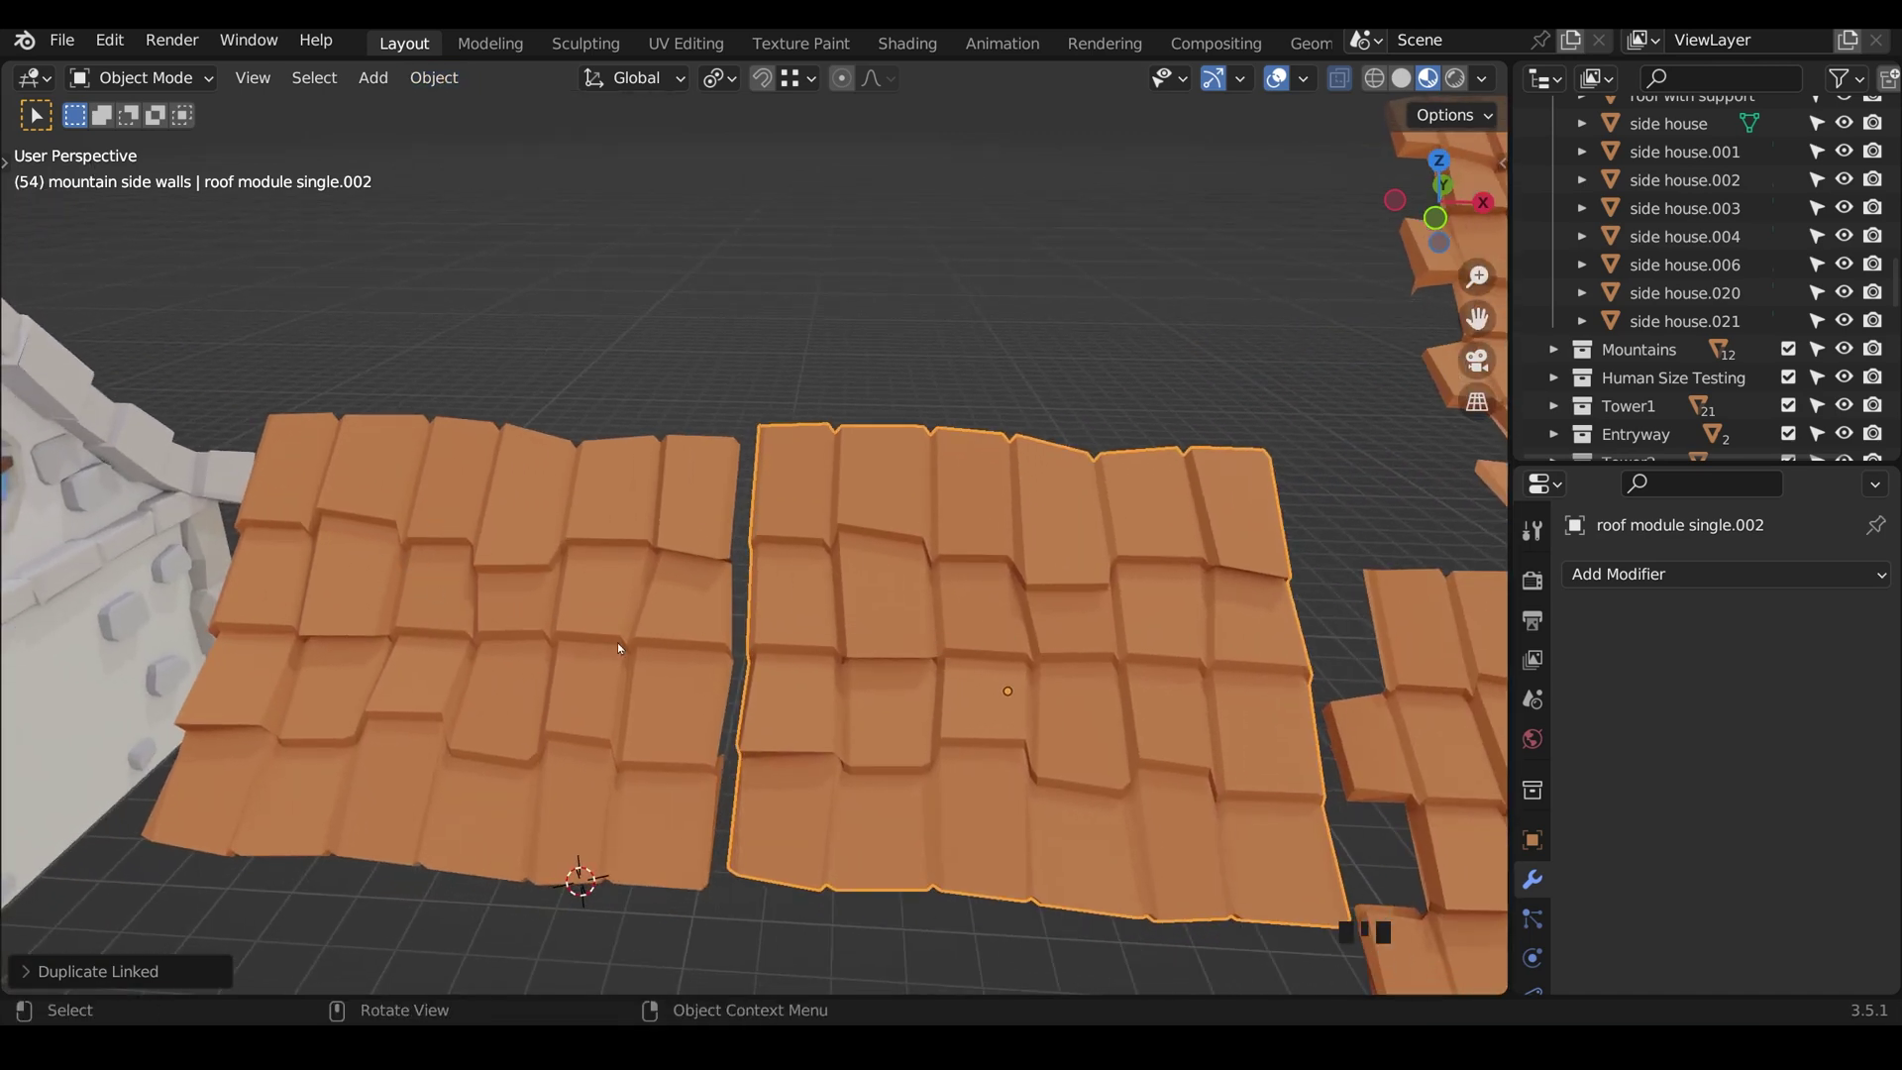
shift+middle_drag(618, 649, 677, 581)
key(g)
key(x)
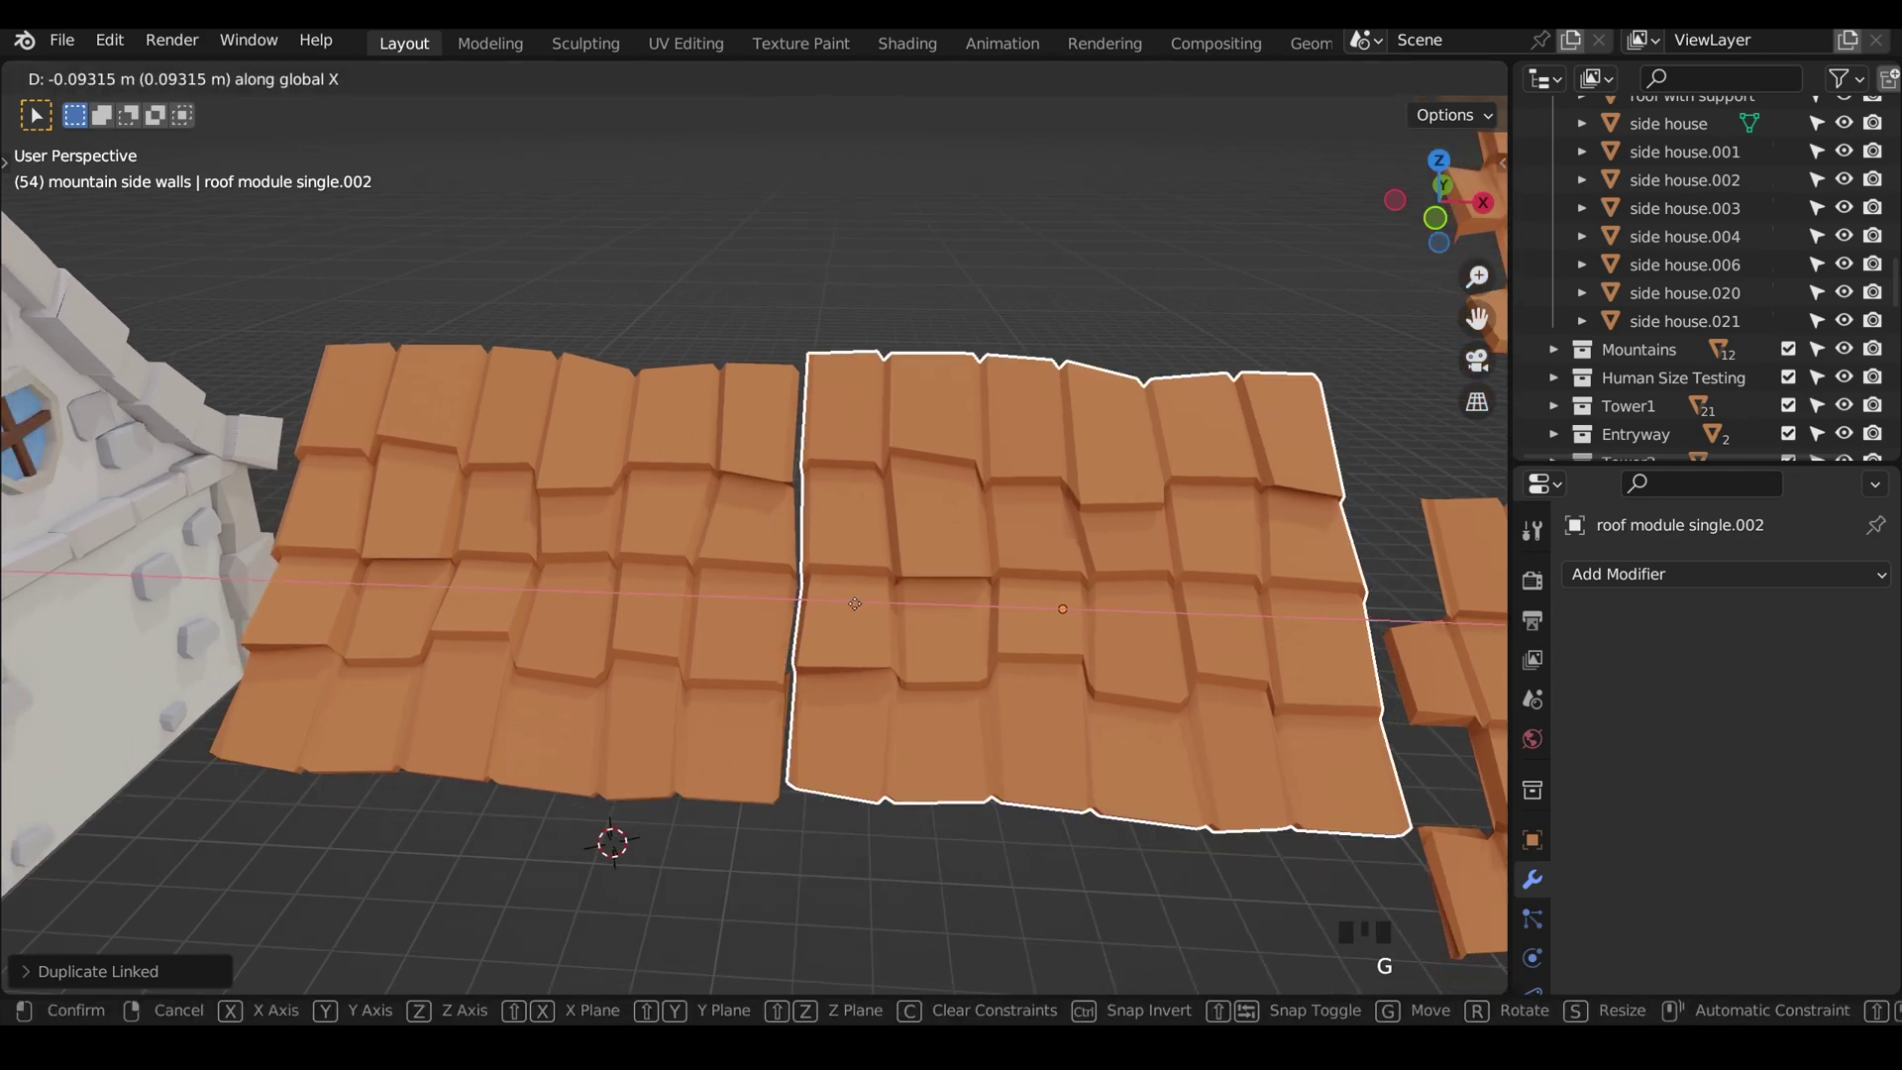
click(851, 603)
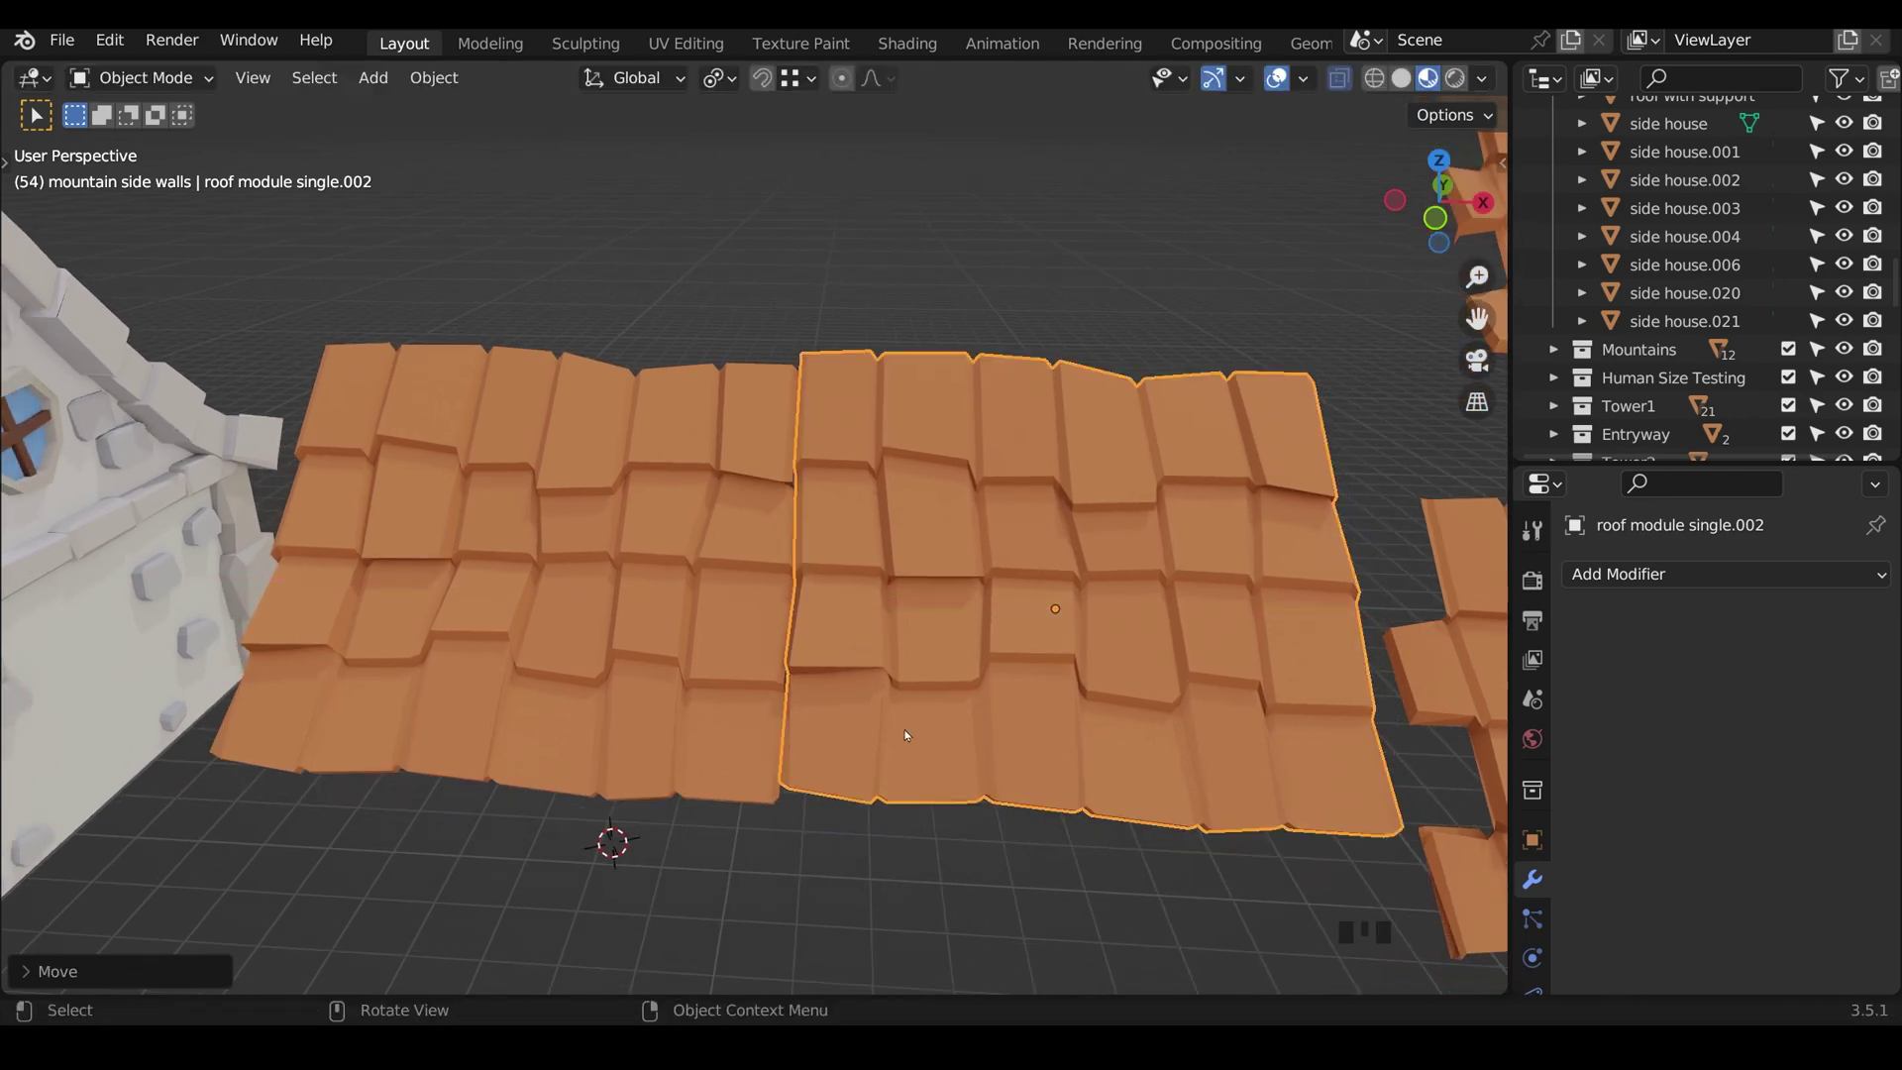
scroll(887, 773, up, 2)
key(Tab)
mouse_move(871, 835)
shift+middle_down()
mouse_move(881, 733)
mouse_move(887, 793)
shift+middle_up()
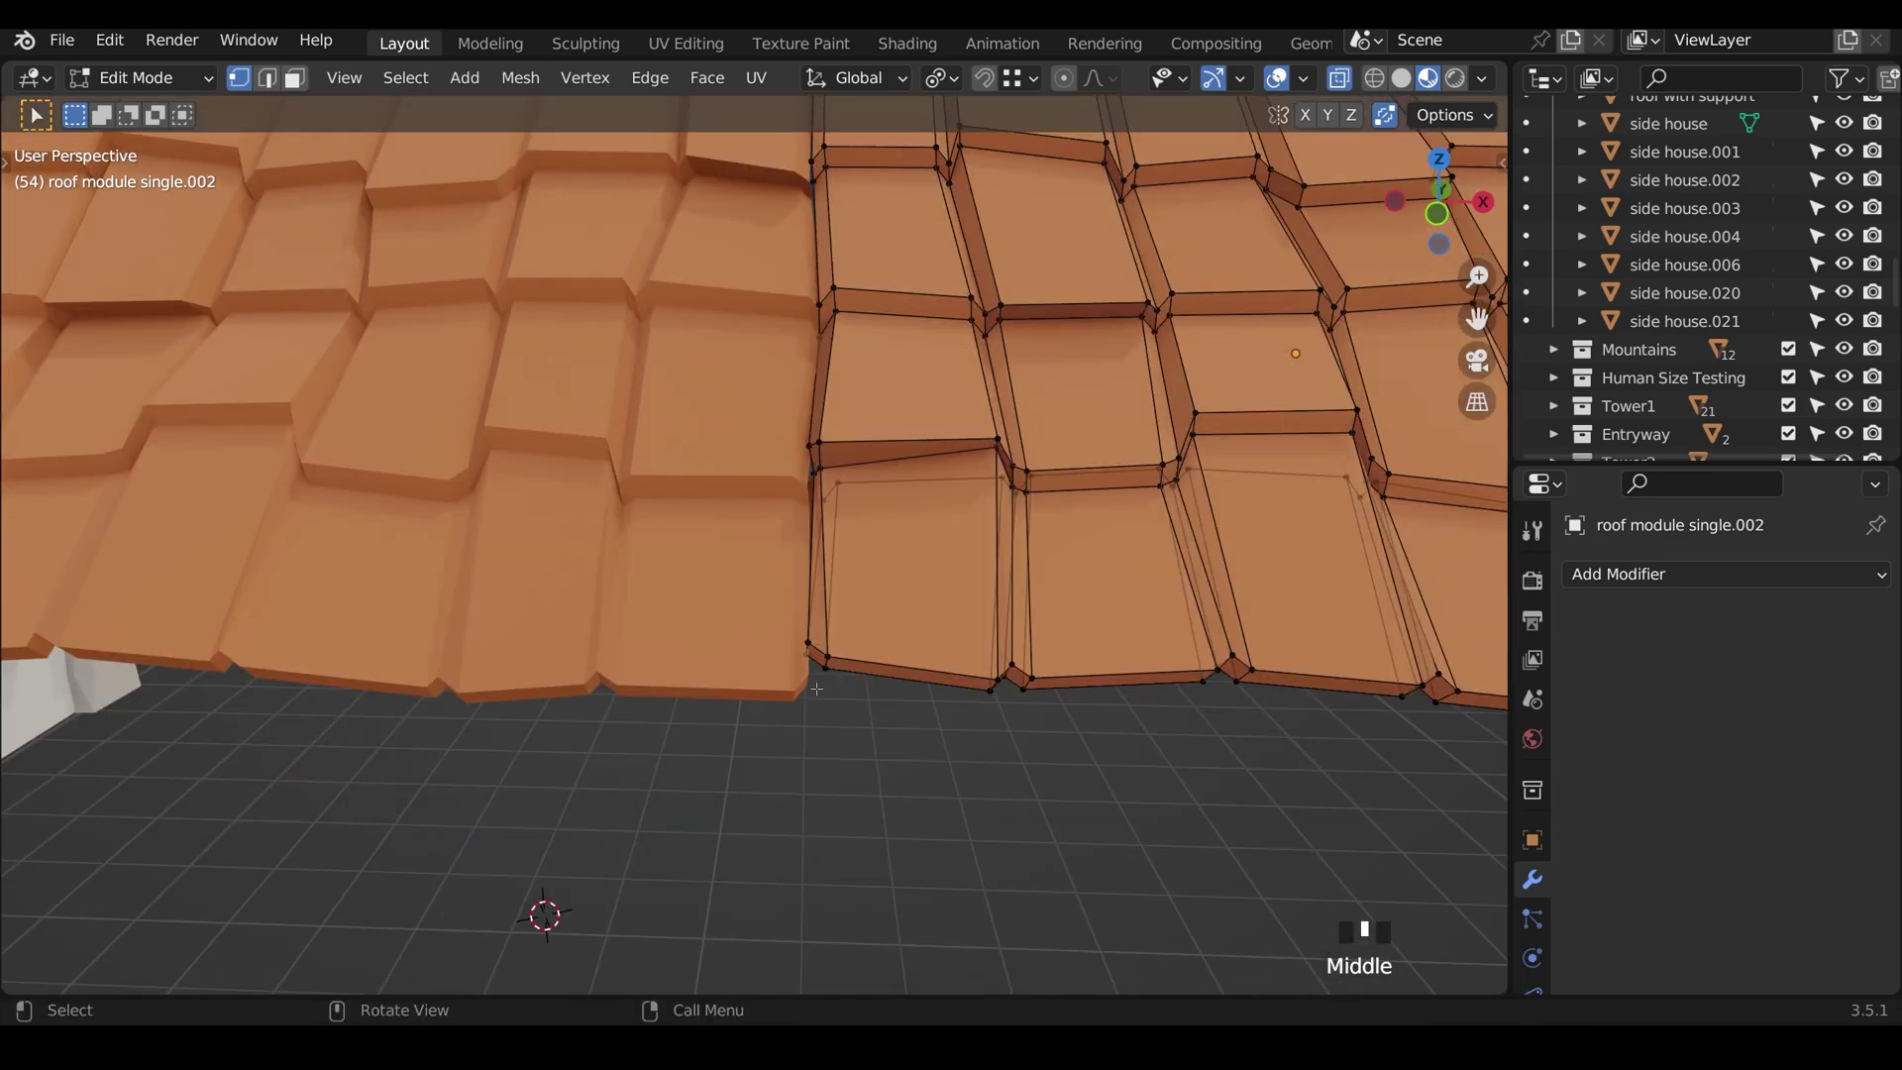
Step: Enable vertex snapping and snap the first seam vertex onto the neighbouring tile corner
click(986, 79)
click(1015, 79)
scroll(753, 576, down, 20)
middle_drag(733, 594, 753, 577)
key(g)
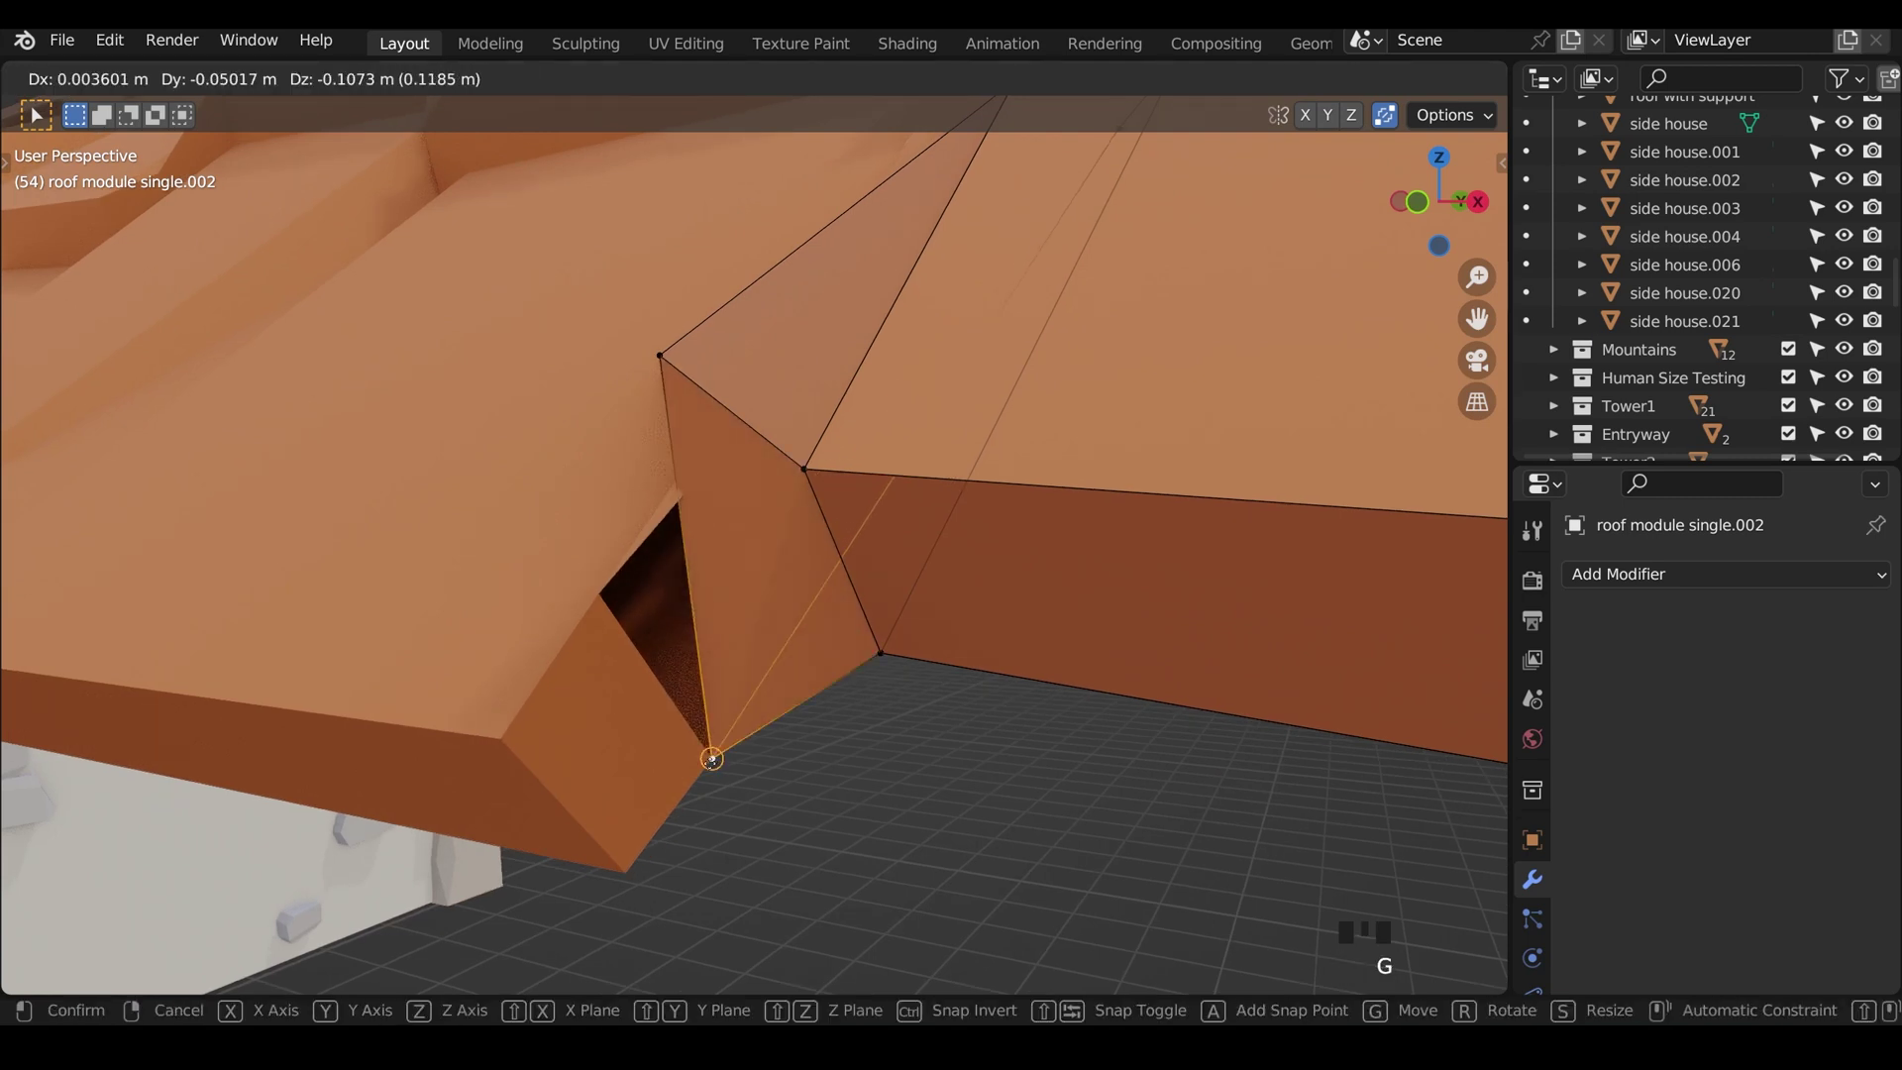
click(709, 755)
key(g)
click(600, 593)
mouse_move(600, 593)
middle_down()
mouse_move(753, 495)
mouse_move(845, 287)
mouse_move(832, 347)
mouse_move(705, 485)
middle_up()
Step: Snap the remaining seam vertices onto the neighbour's corners and check under the seam
click(845, 287)
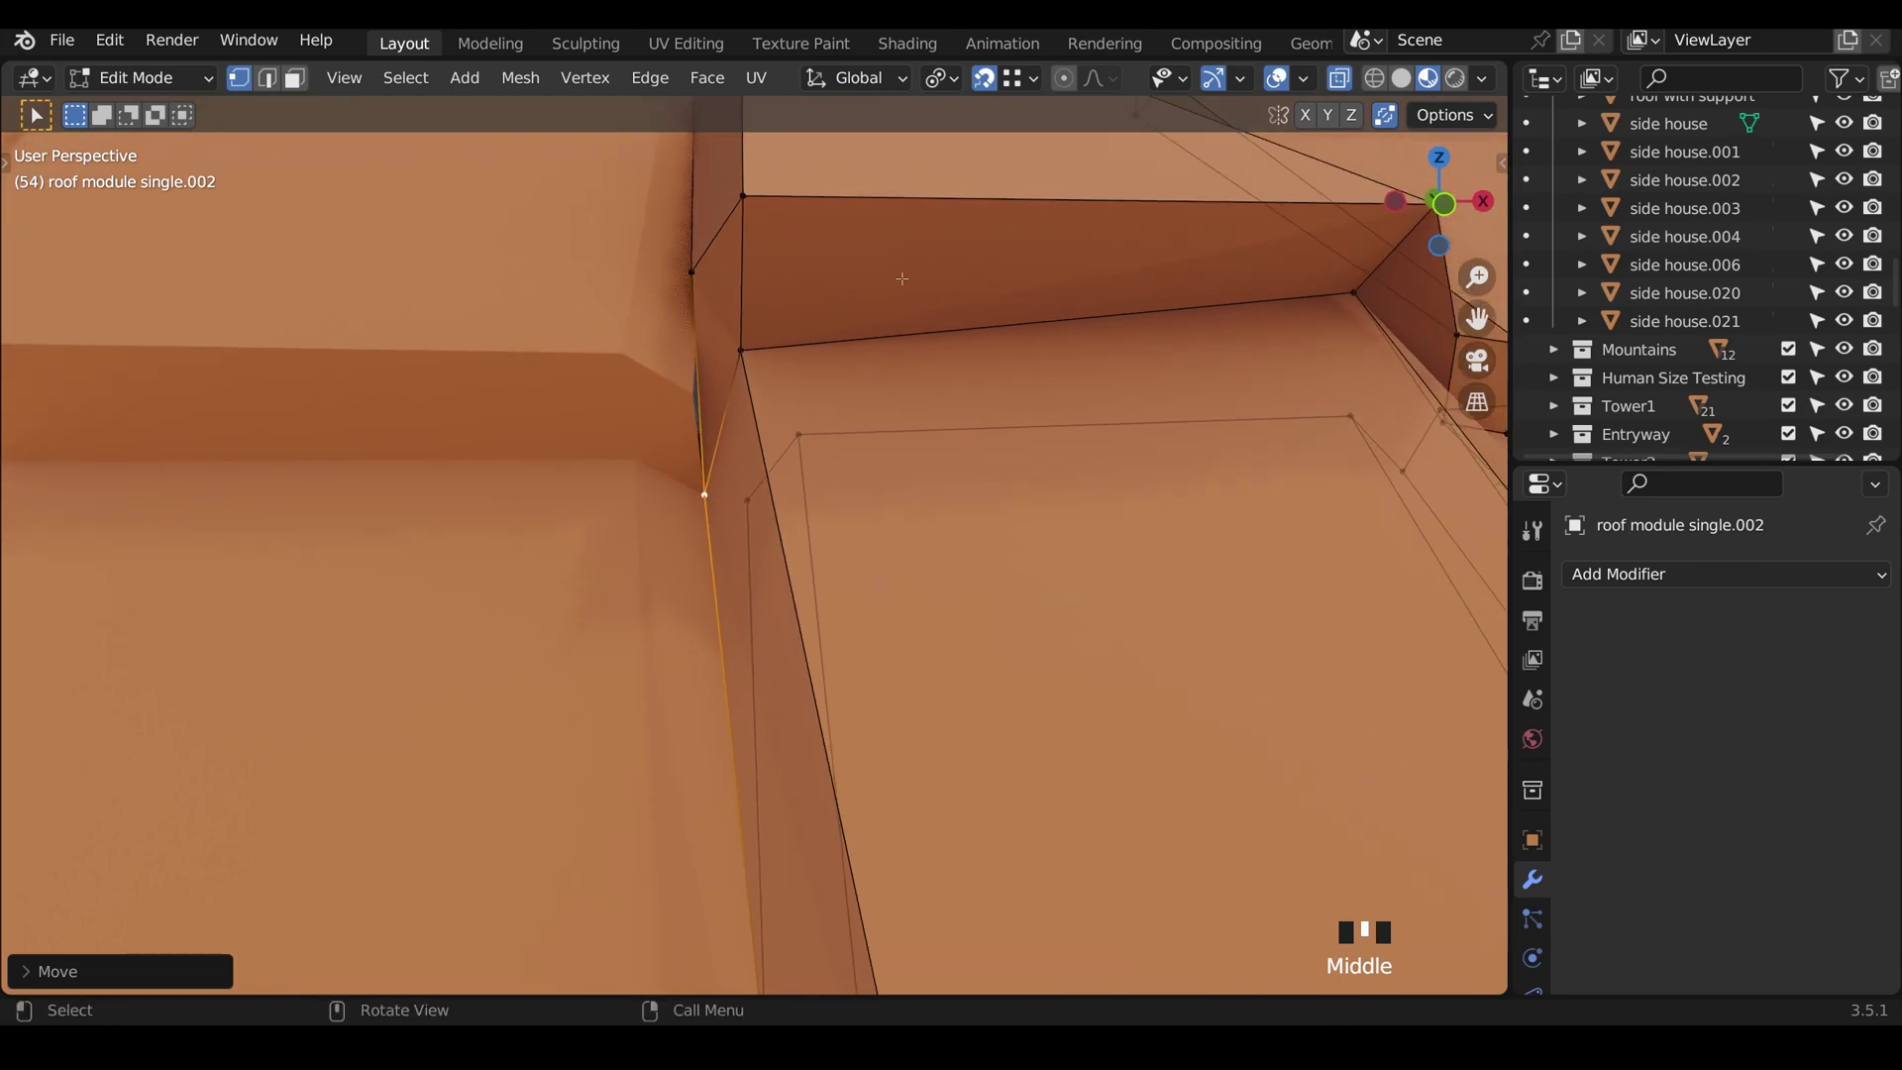
key(g)
click(697, 390)
shift+middle_drag(696, 390, 803, 486)
mouse_move(777, 331)
shift+middle_down()
mouse_move(776, 374)
mouse_move(740, 251)
shift+middle_up()
key(KP_Decimal)
scroll(740, 250, down, 20)
key(g)
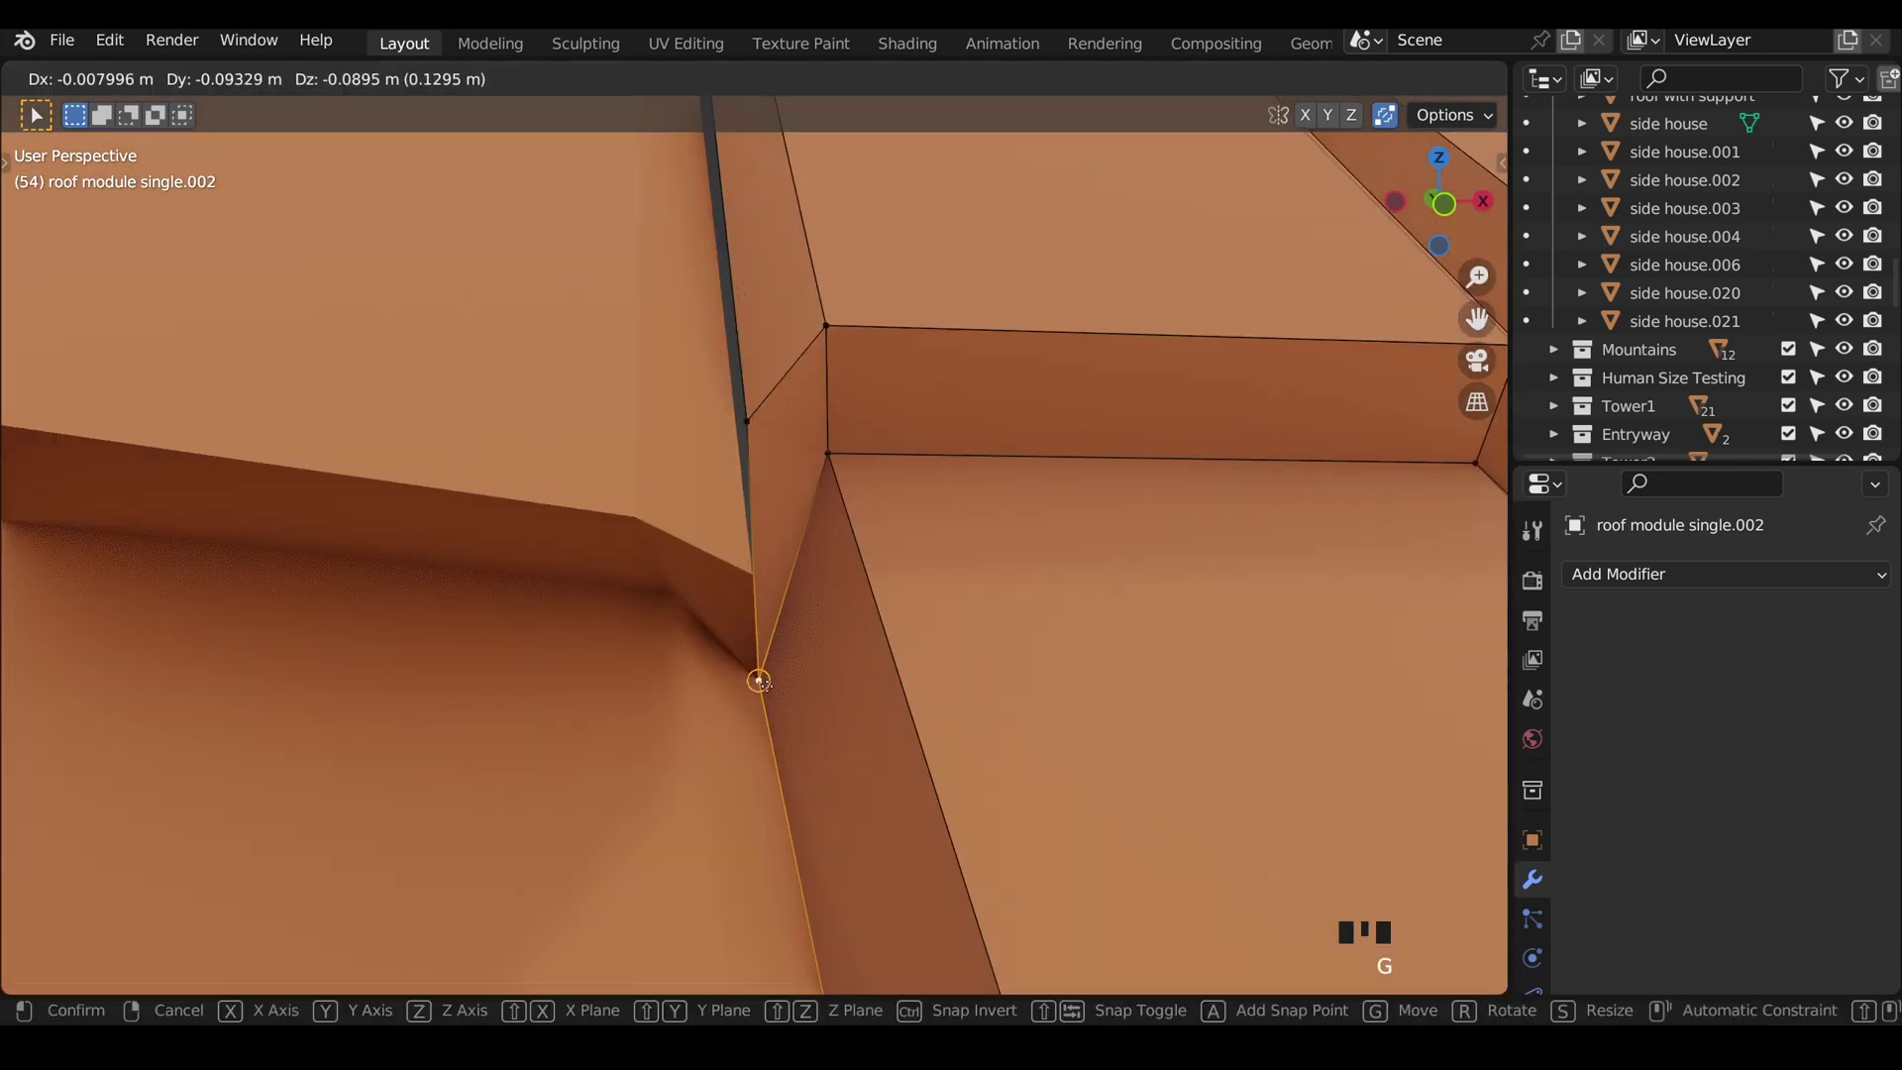
click(752, 565)
mouse_move(752, 564)
shift+middle_down()
mouse_move(795, 754)
mouse_move(837, 407)
mouse_move(832, 472)
mouse_move(1010, 555)
mouse_move(1188, 569)
mouse_move(1004, 528)
shift+middle_up()
mouse_move(879, 494)
shift+middle_down()
mouse_move(846, 554)
mouse_move(644, 357)
mouse_move(825, 456)
mouse_move(710, 585)
shift+middle_up()
scroll(872, 505, up, 3)
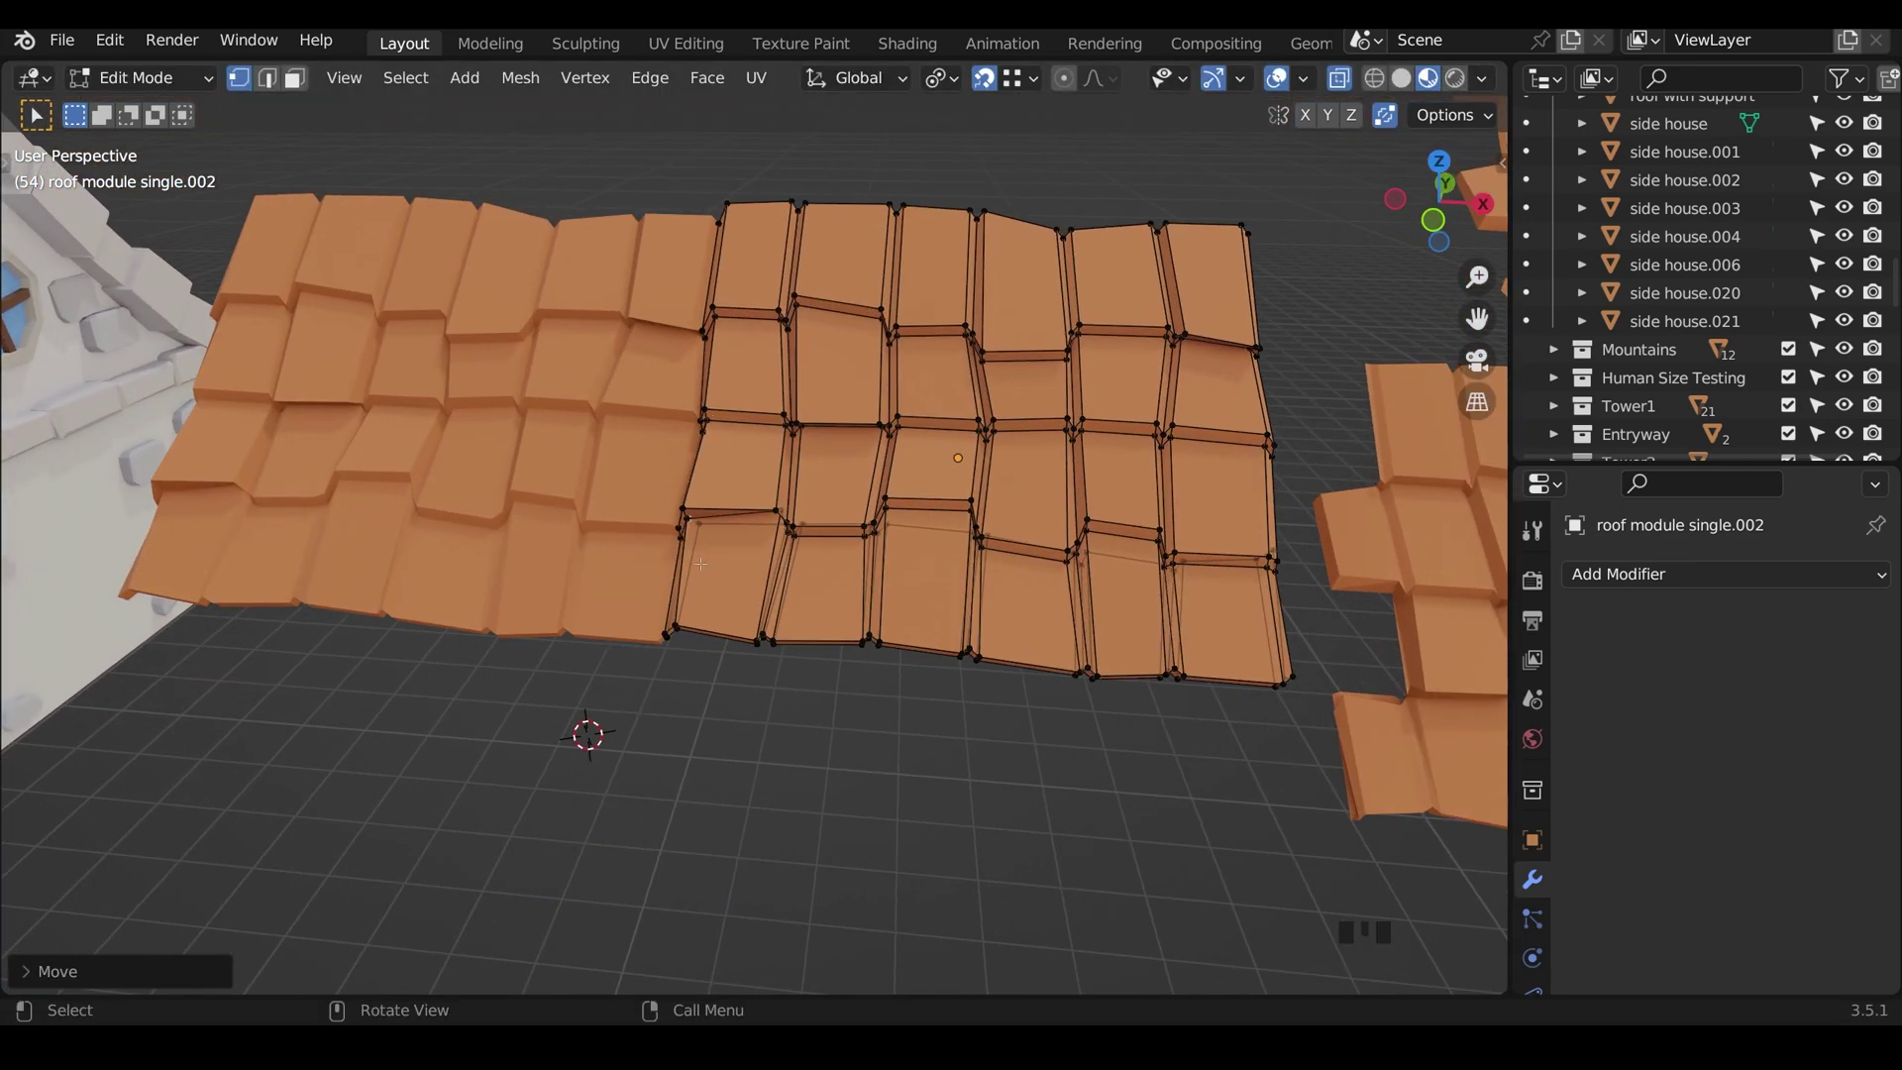
Step: Leave Edit Mode, turn snapping off and move the spare tile piece further back
key(Tab)
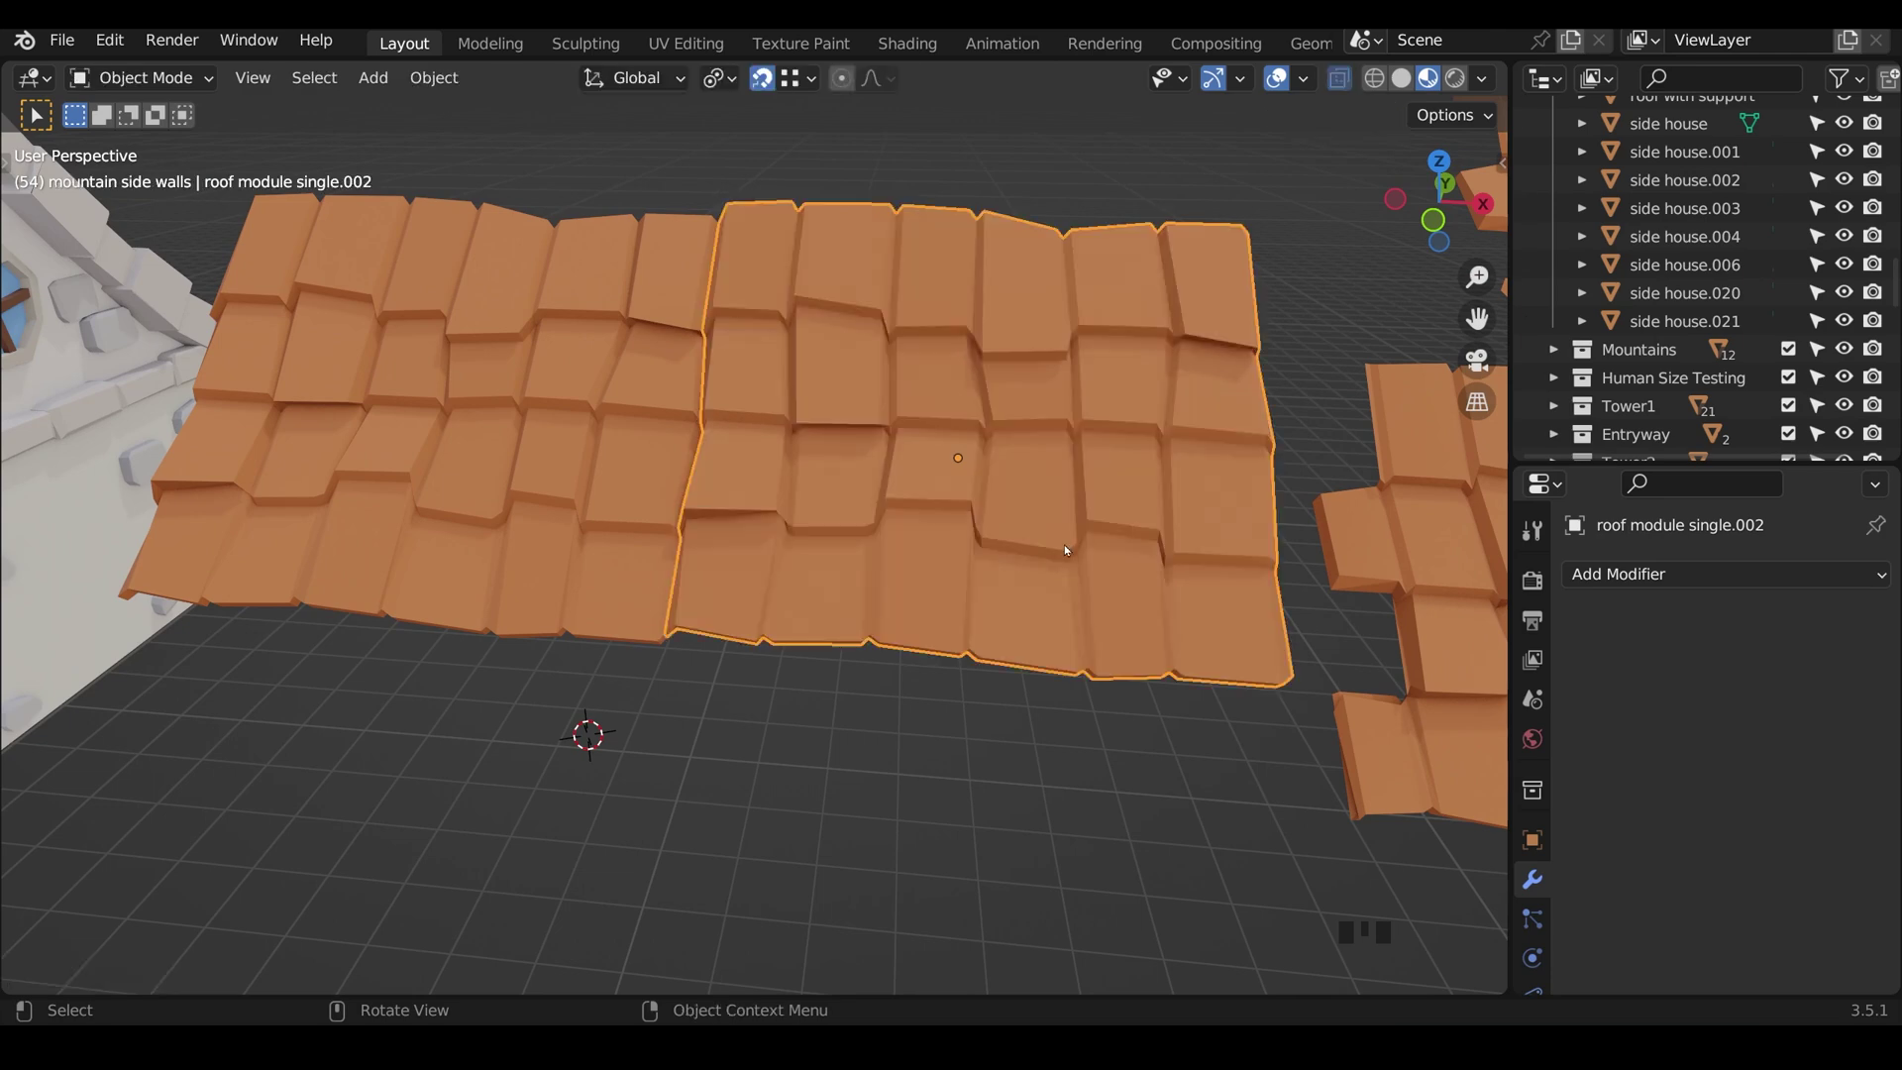
scroll(1064, 544, down, 5)
click(1086, 545)
click(763, 80)
click(1086, 581)
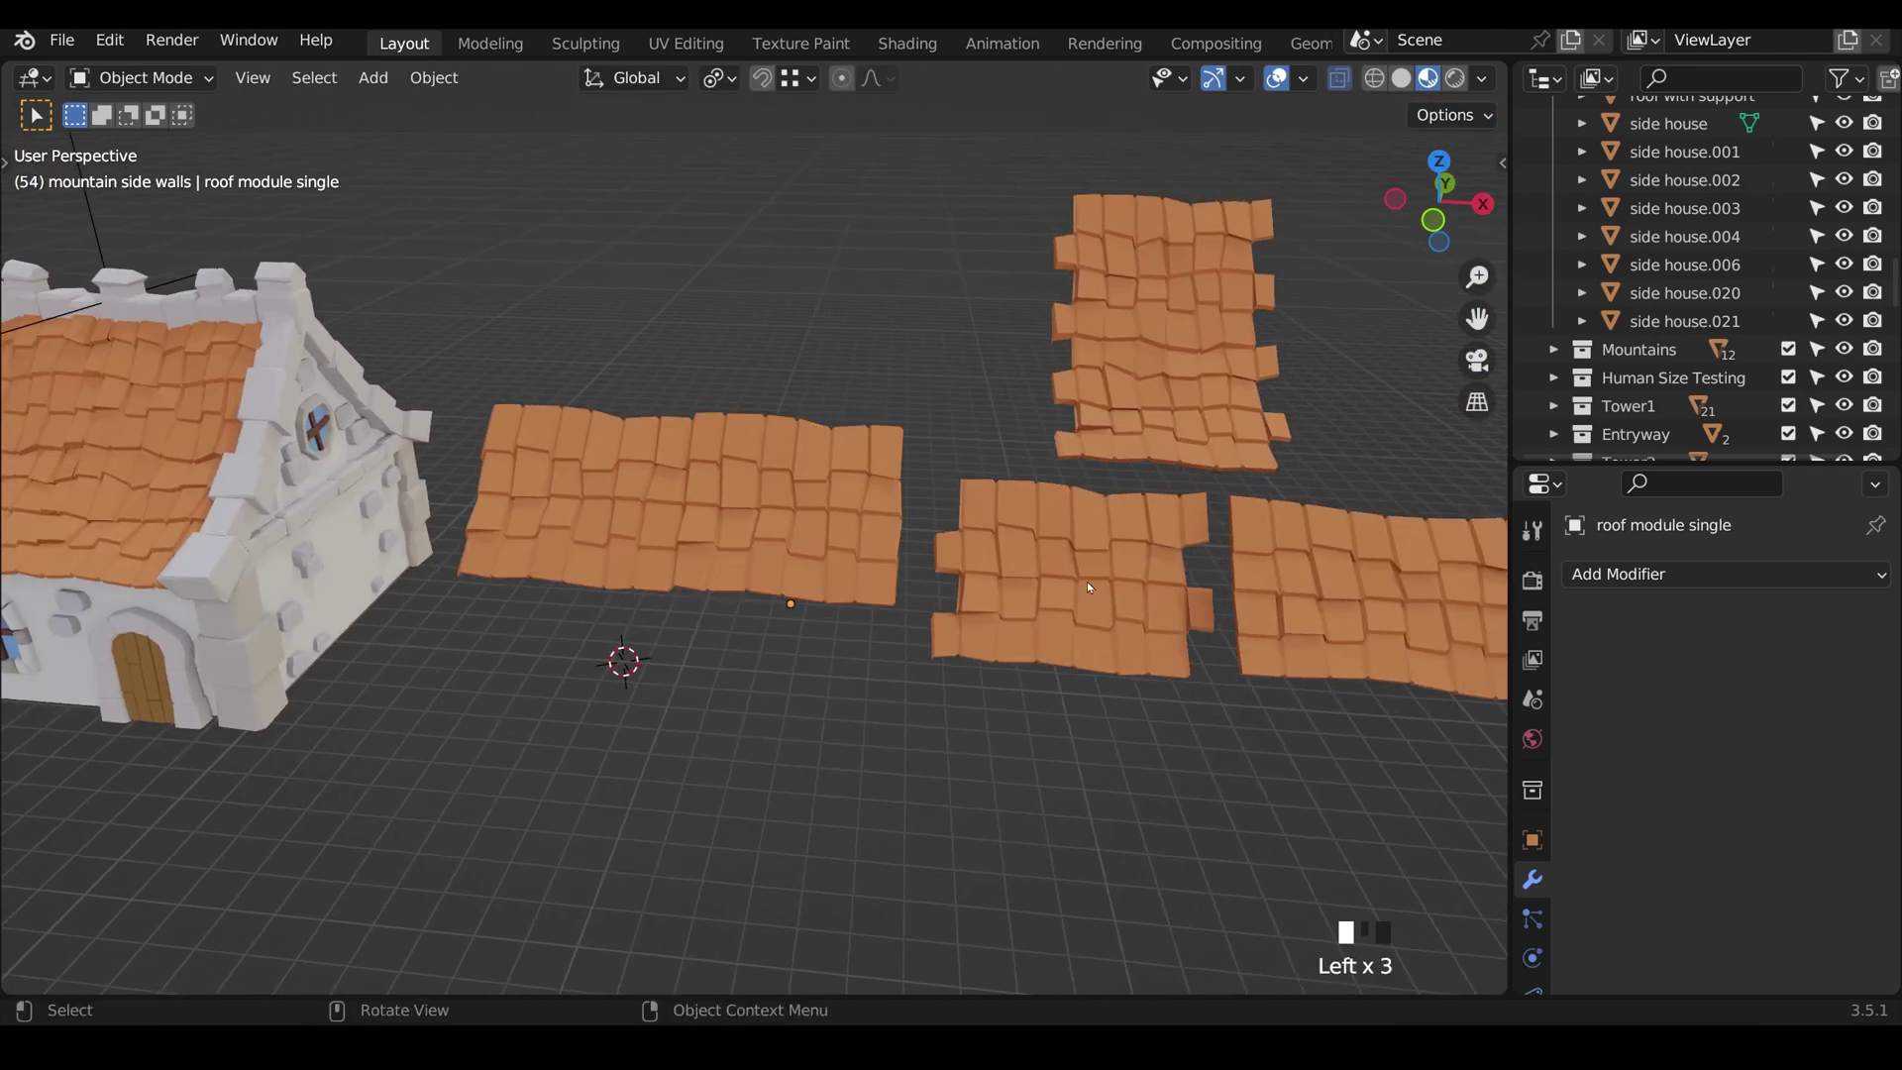
key(g)
click(902, 276)
Step: Linked-duplicate the middle module and fit the copy at the row's right end
click(847, 465)
key(alt+d)
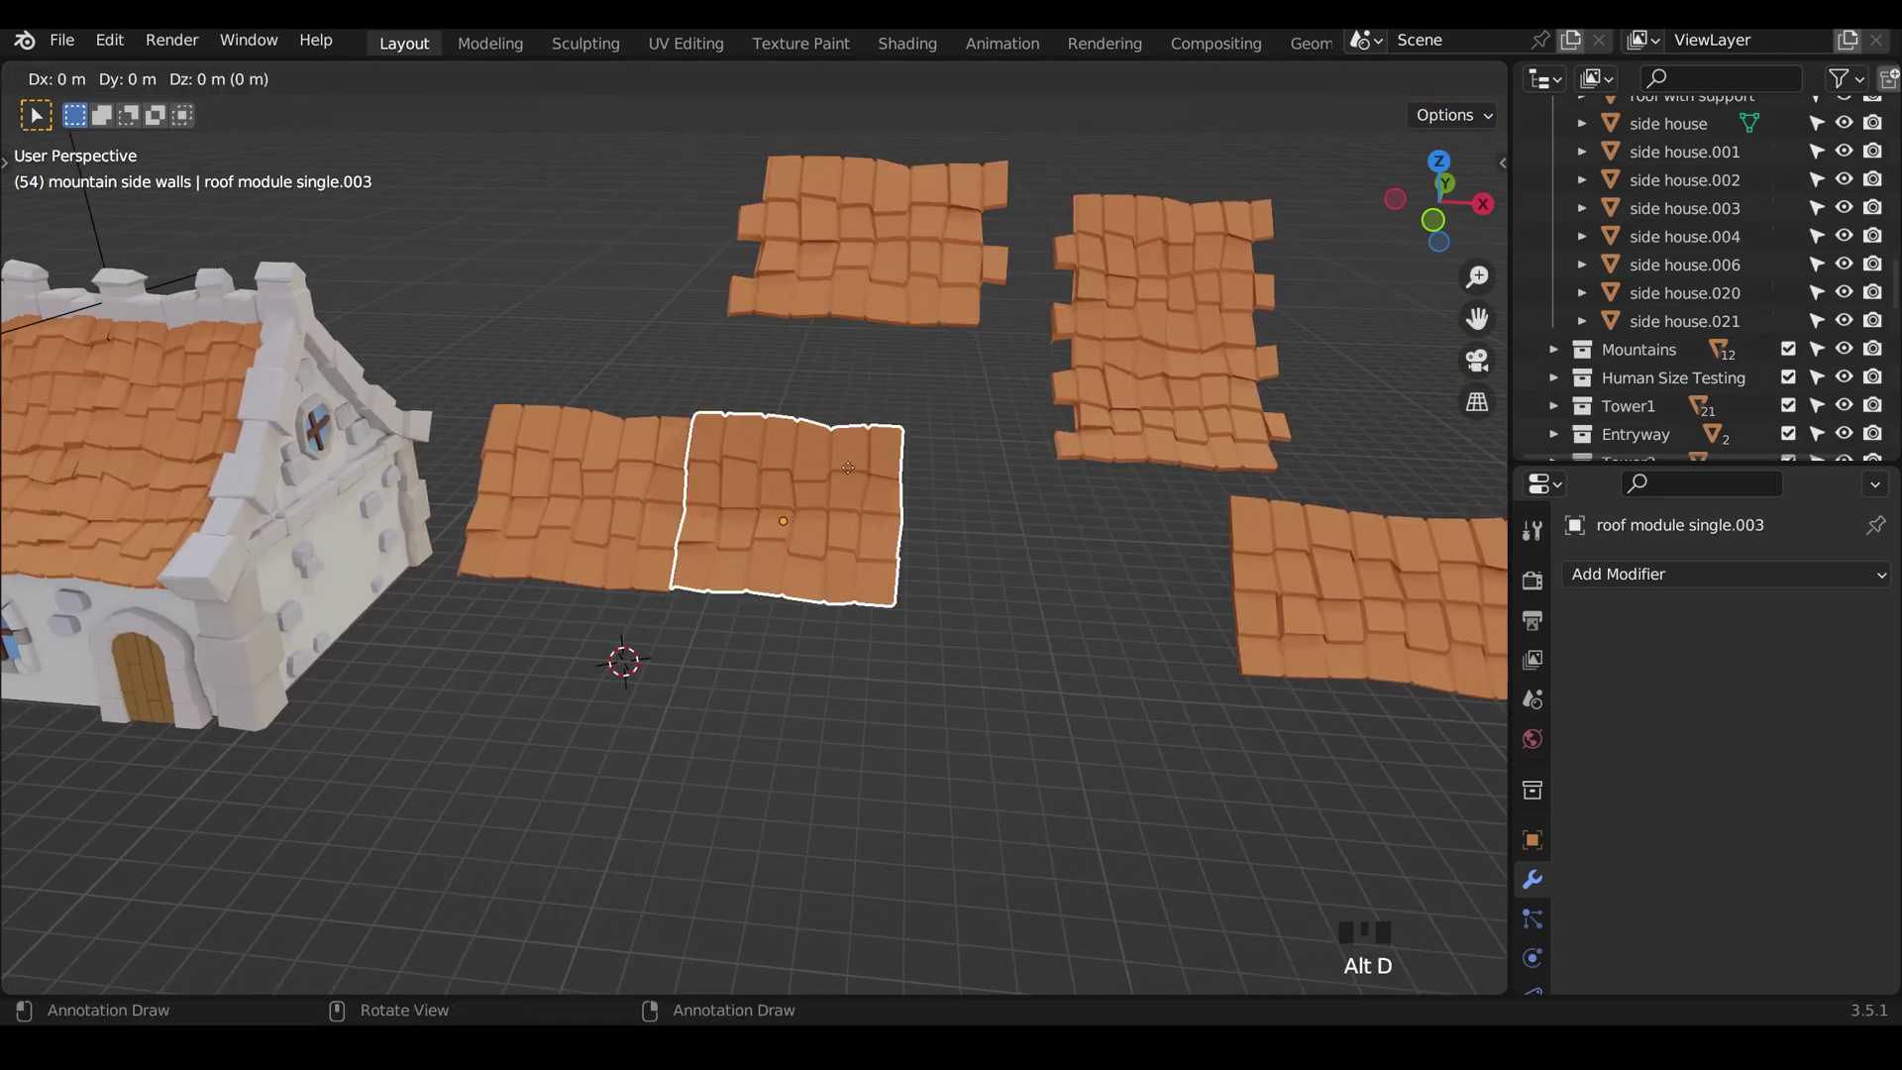
key(x)
click(984, 584)
scroll(983, 584, up, 4)
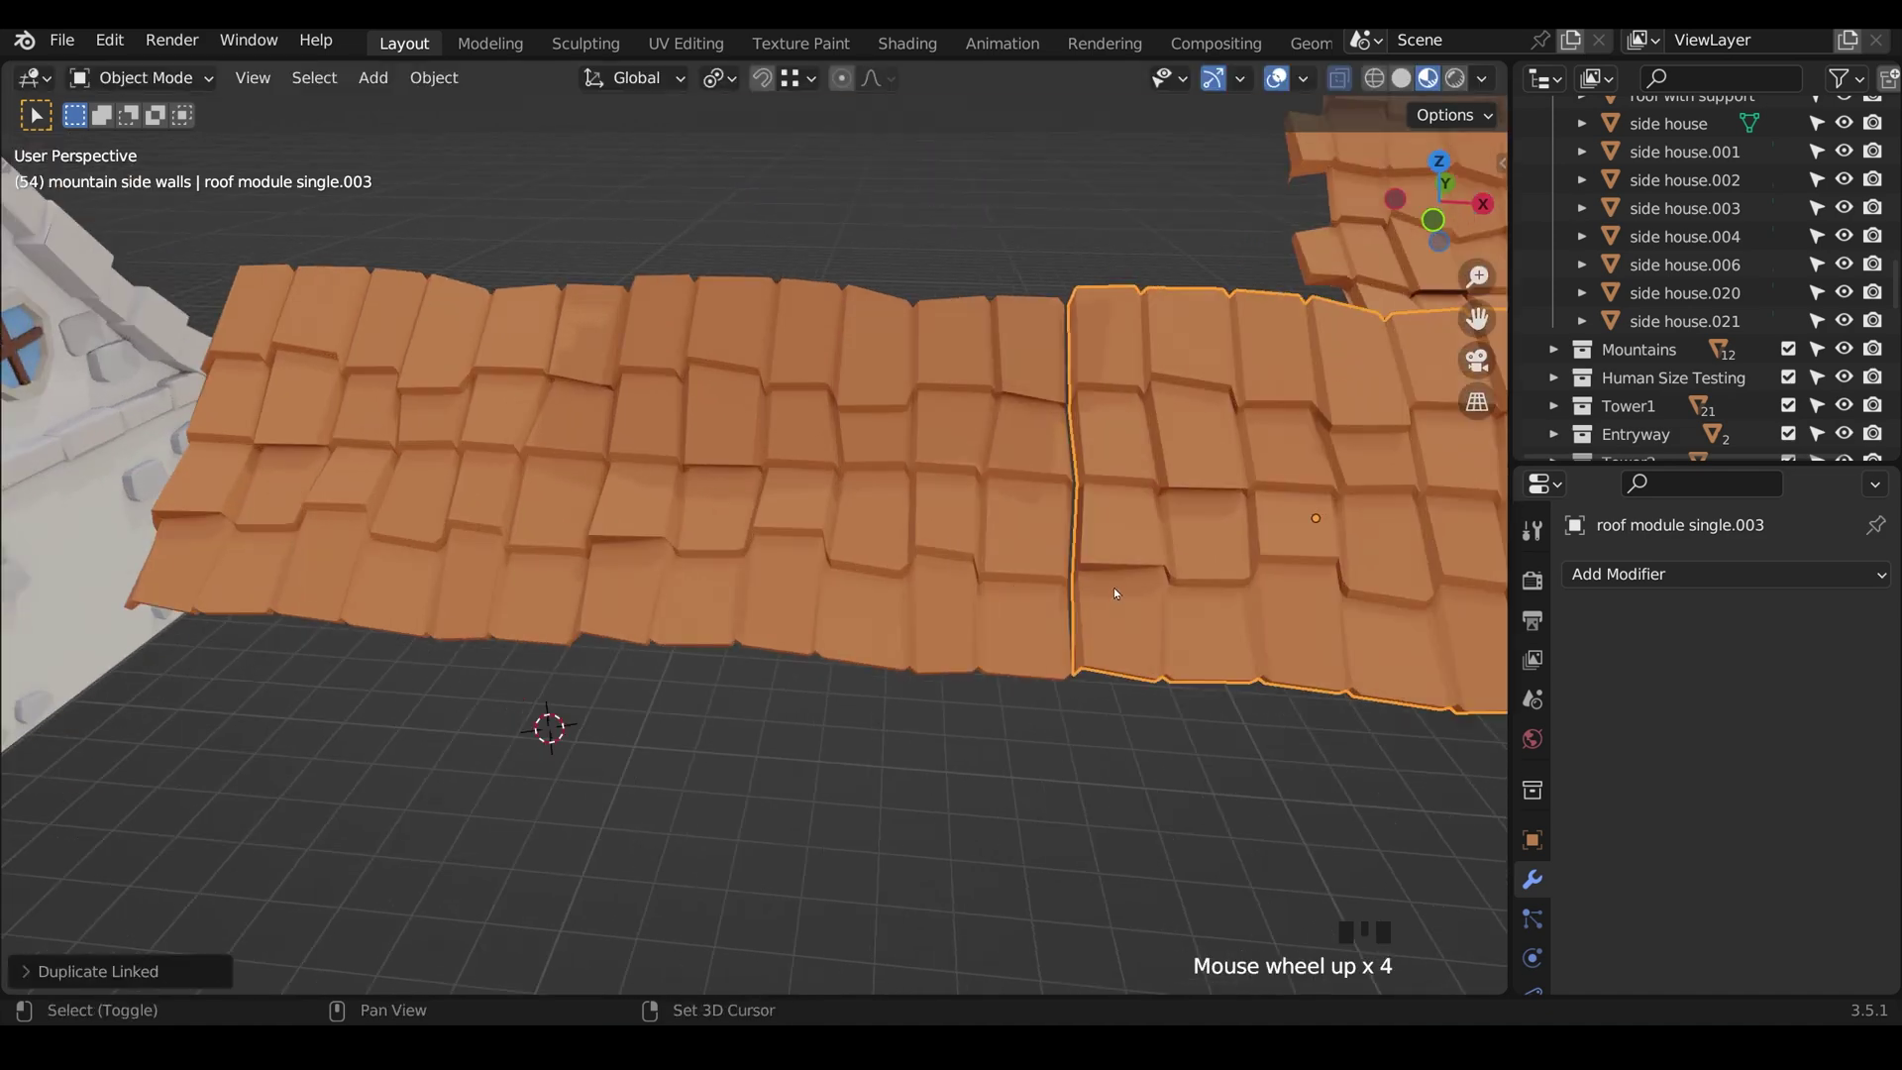
scroll(951, 617, up, 2)
key(g)
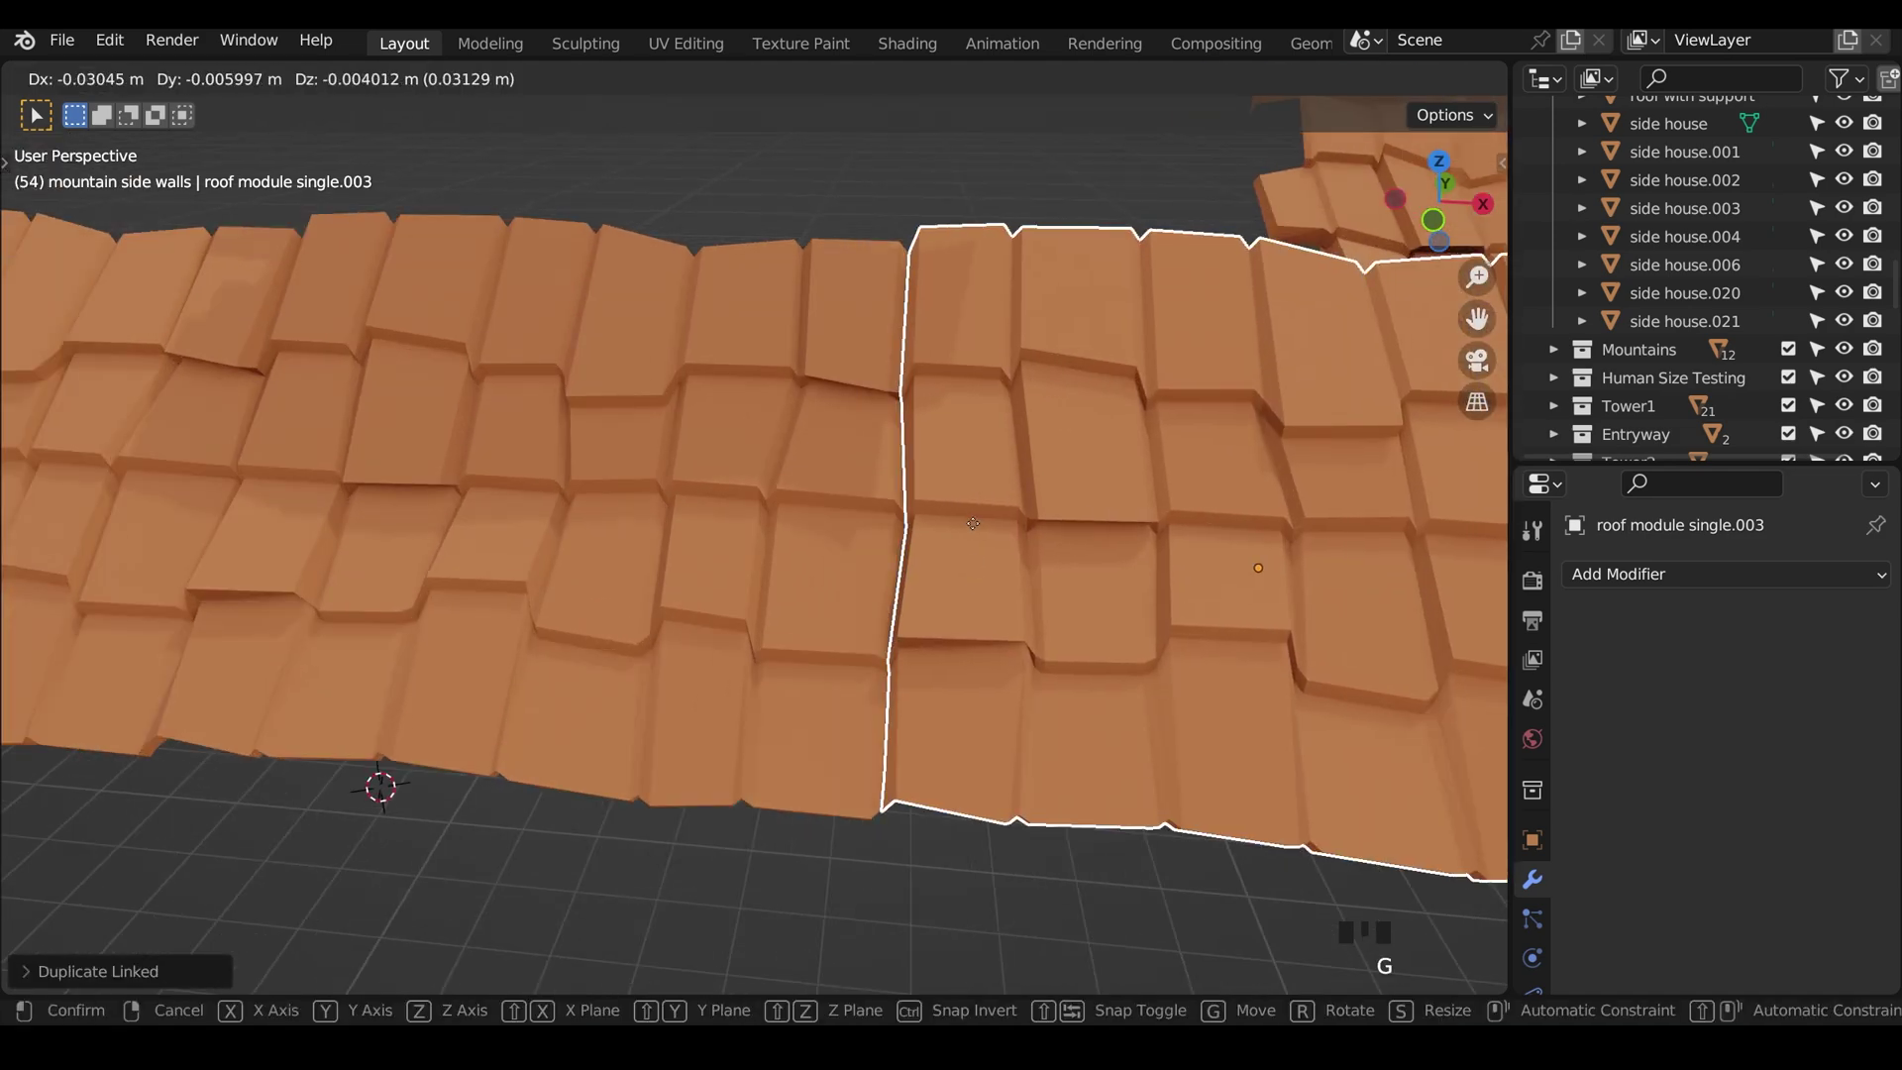
click(976, 529)
Step: Inspect the new seam from a low angle, then select the right module for editing
mouse_move(976, 529)
middle_down()
mouse_move(1032, 694)
mouse_move(1040, 615)
middle_up()
click(1146, 577)
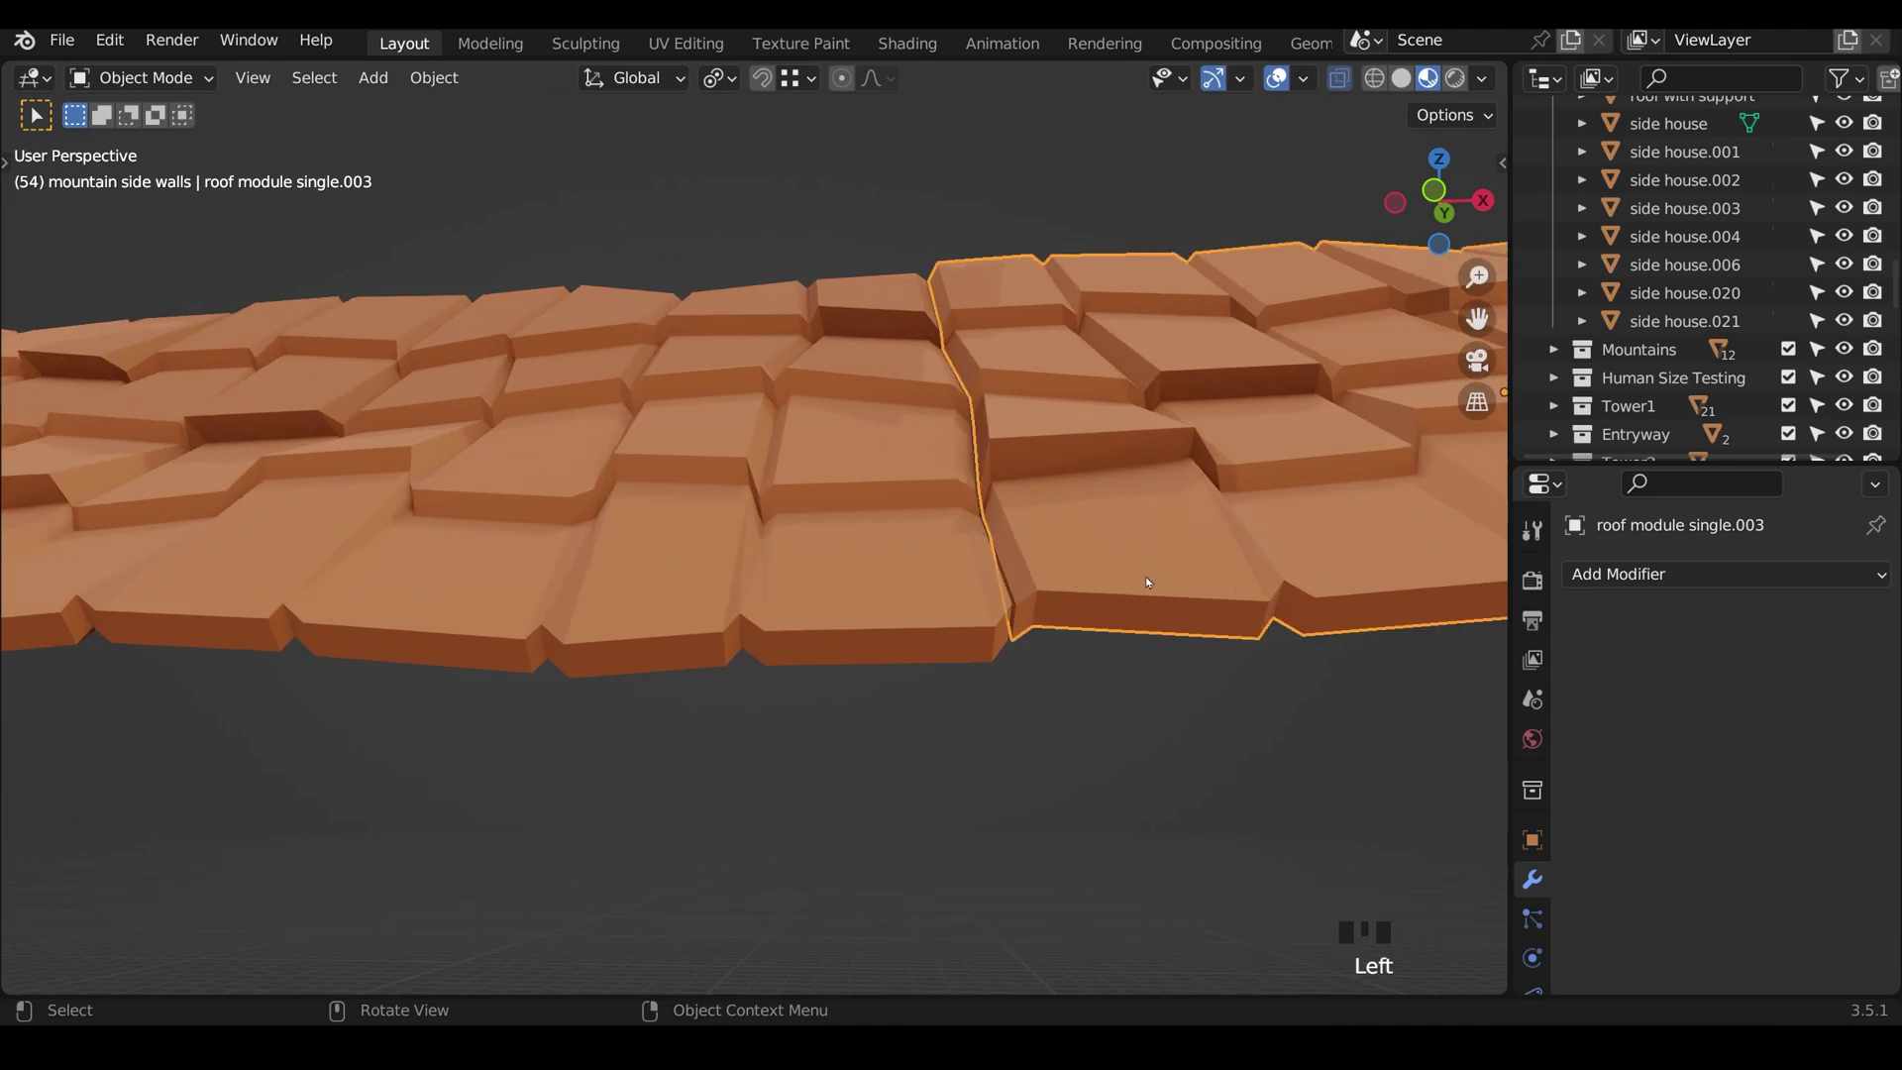
shift+middle_drag(1145, 577, 990, 628)
scroll(919, 701, up, 2)
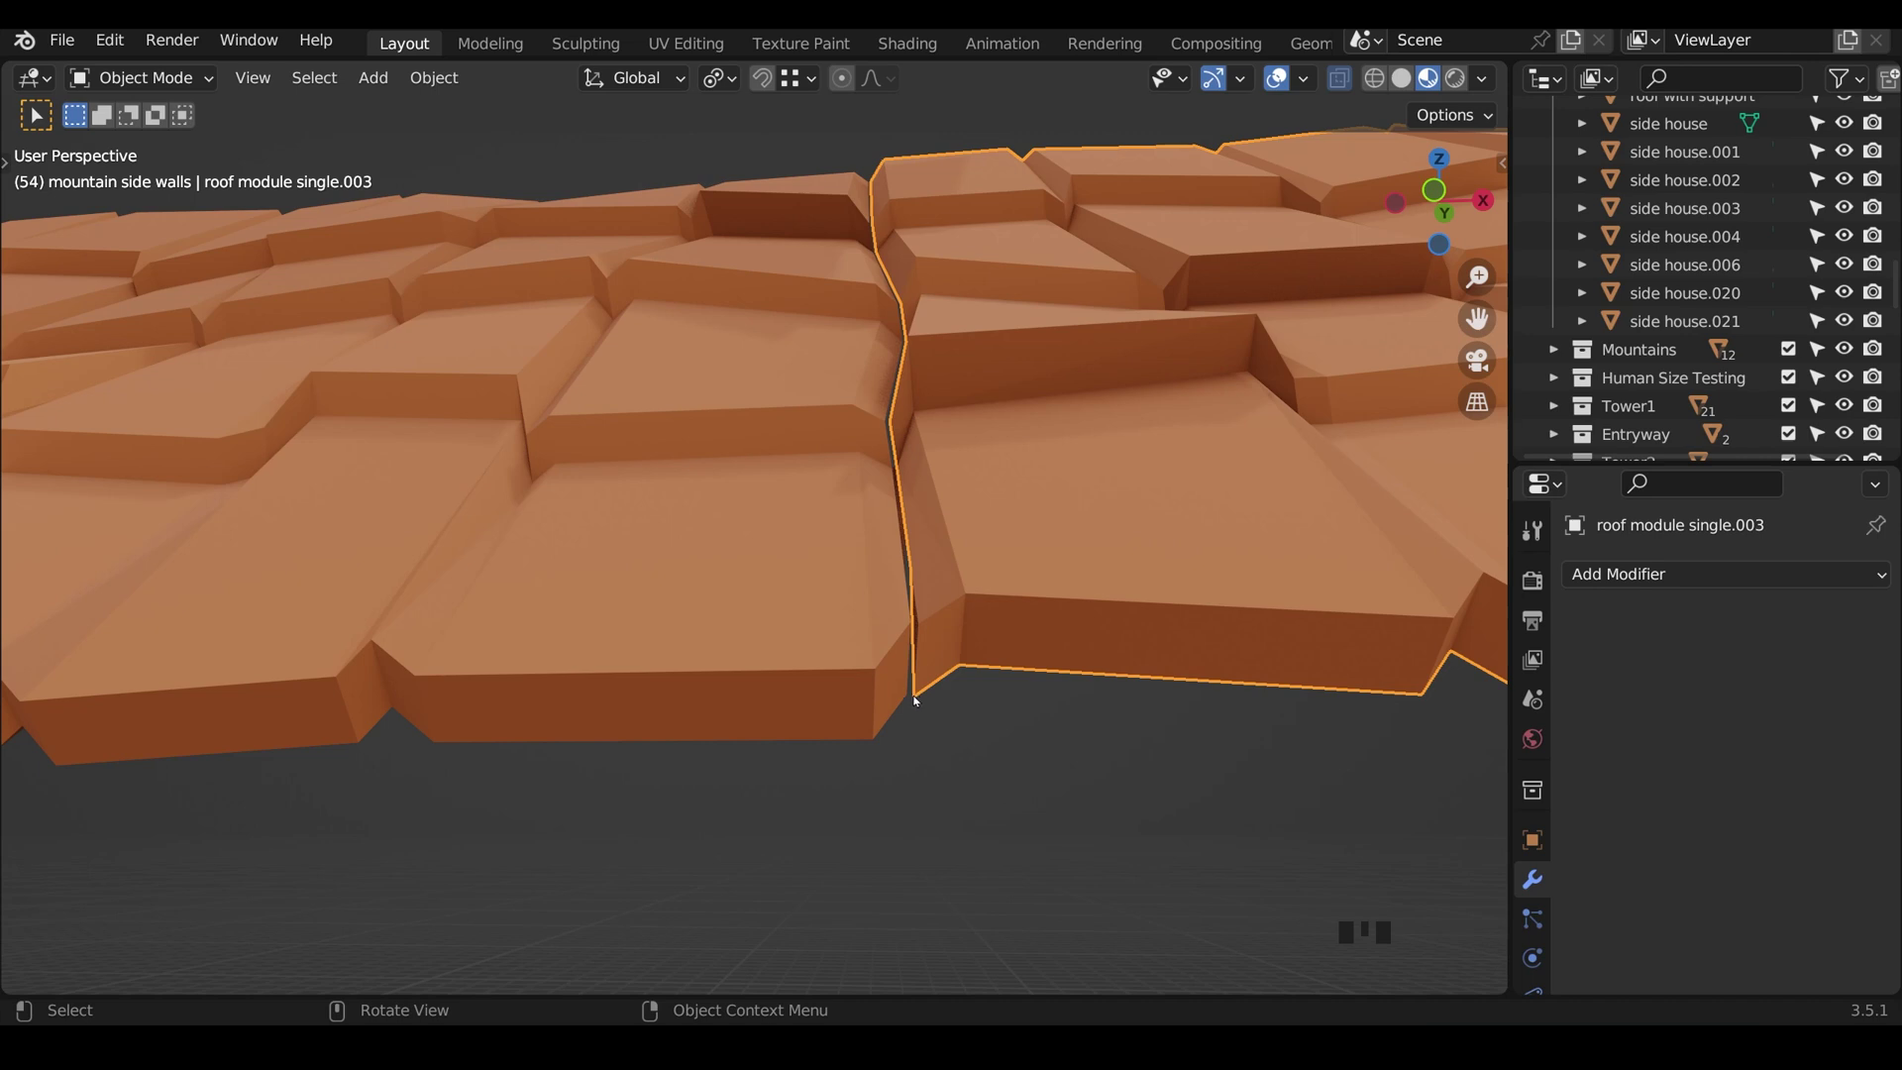
key(Tab)
Step: Snap the 3D cursor to the bottom corner vertex and set the module's origin there
click(918, 696)
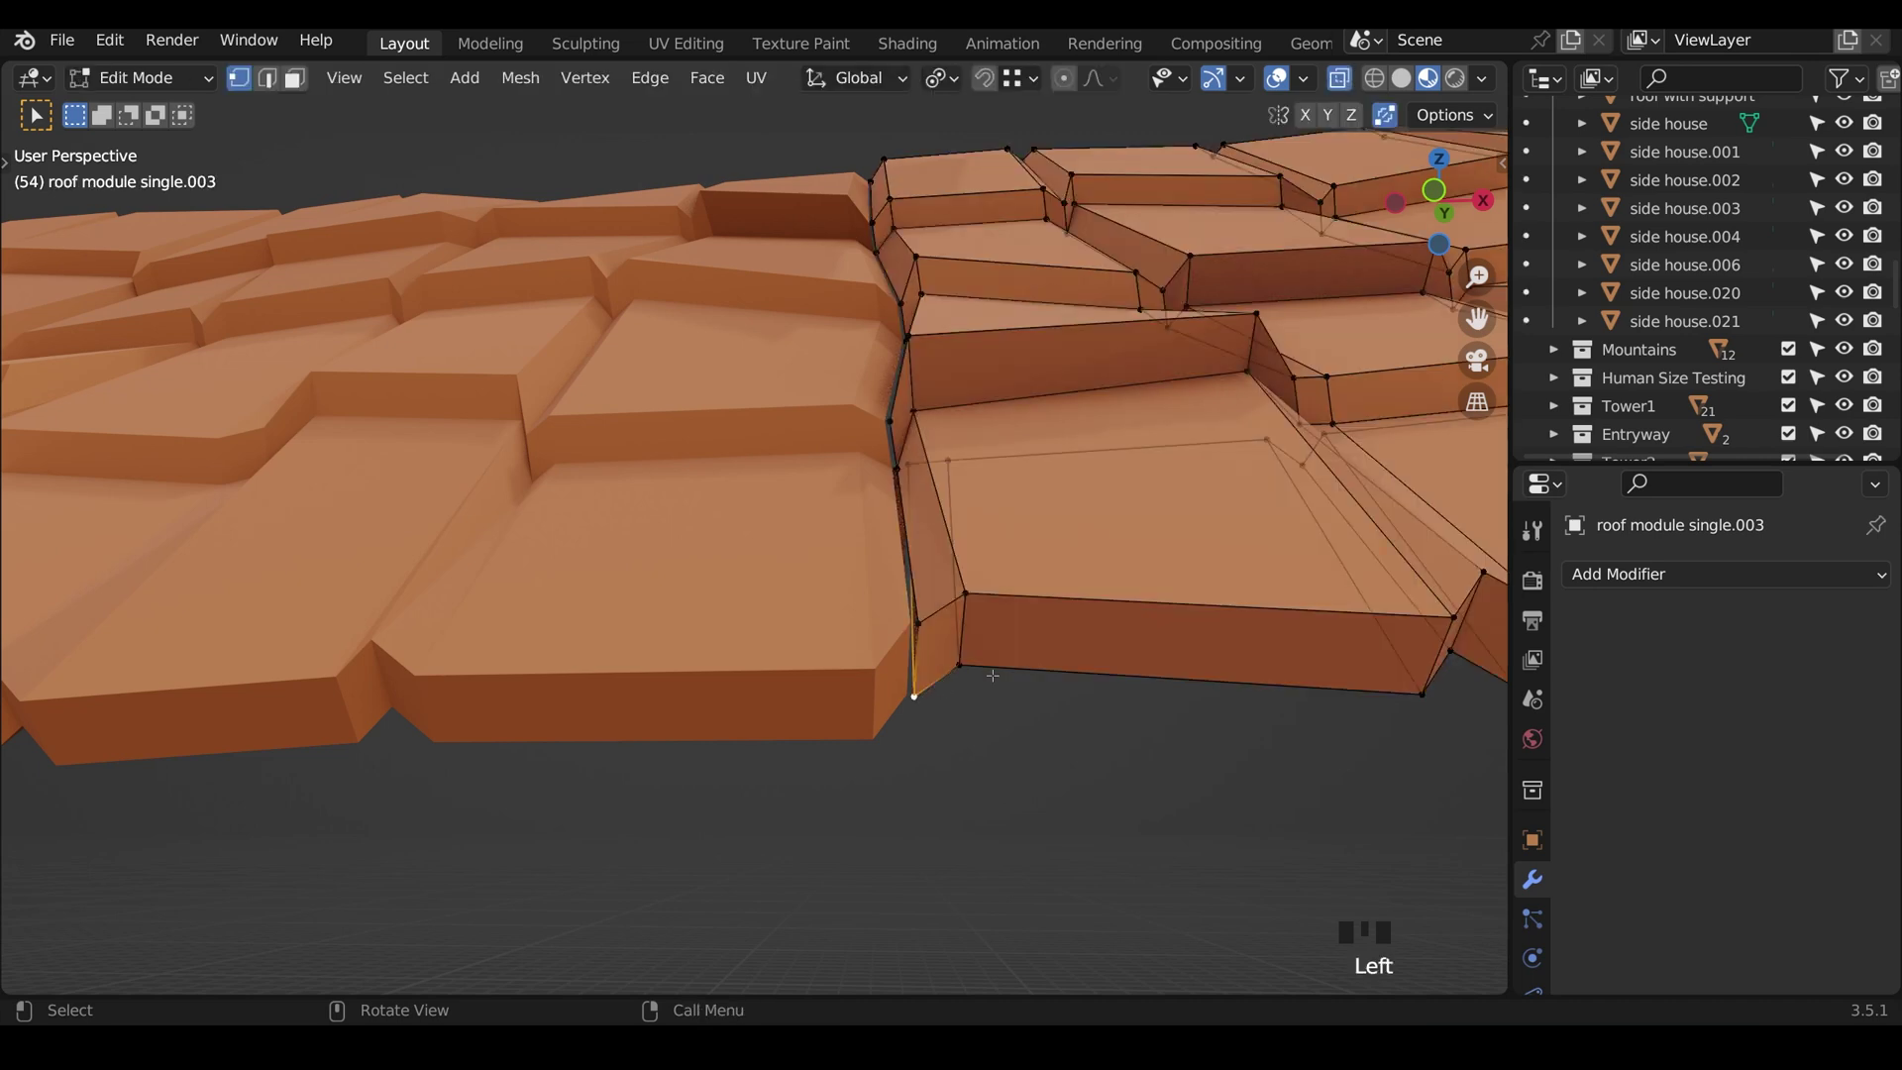
key(shift+s)
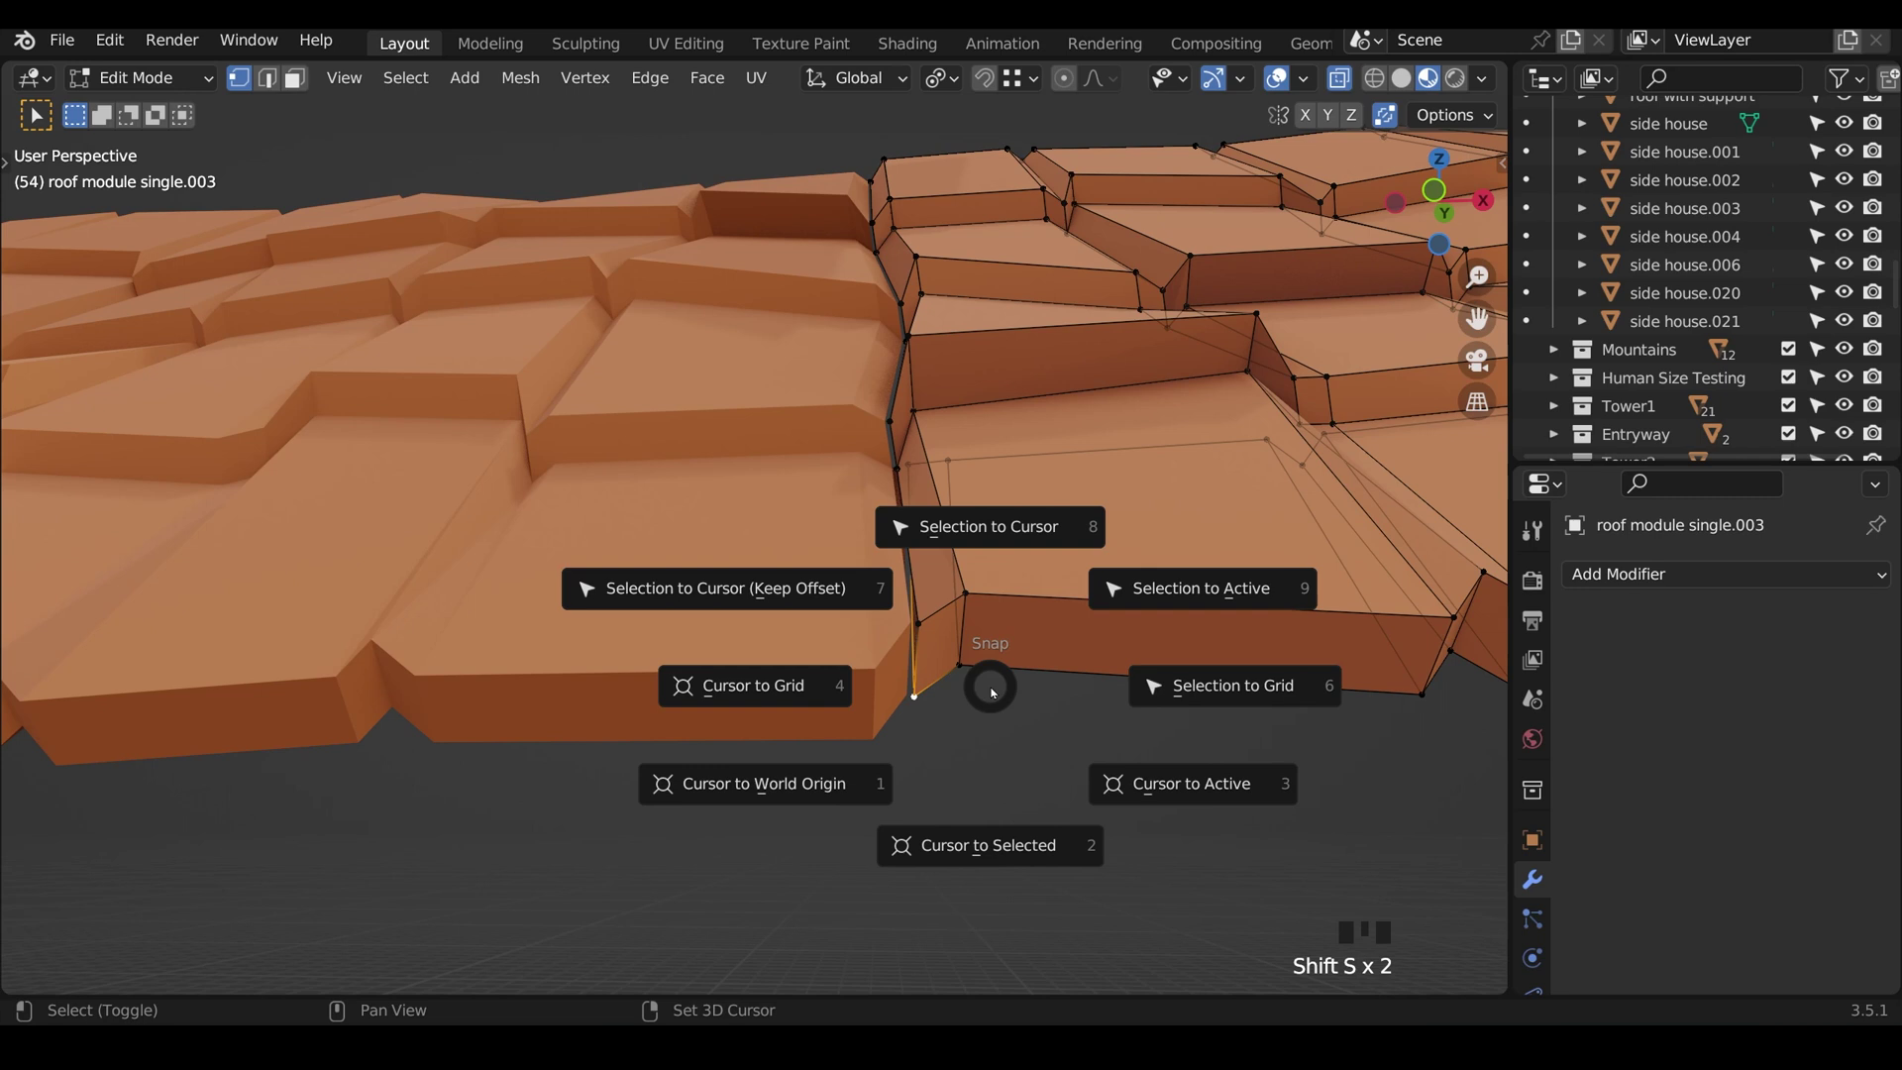
click(1008, 837)
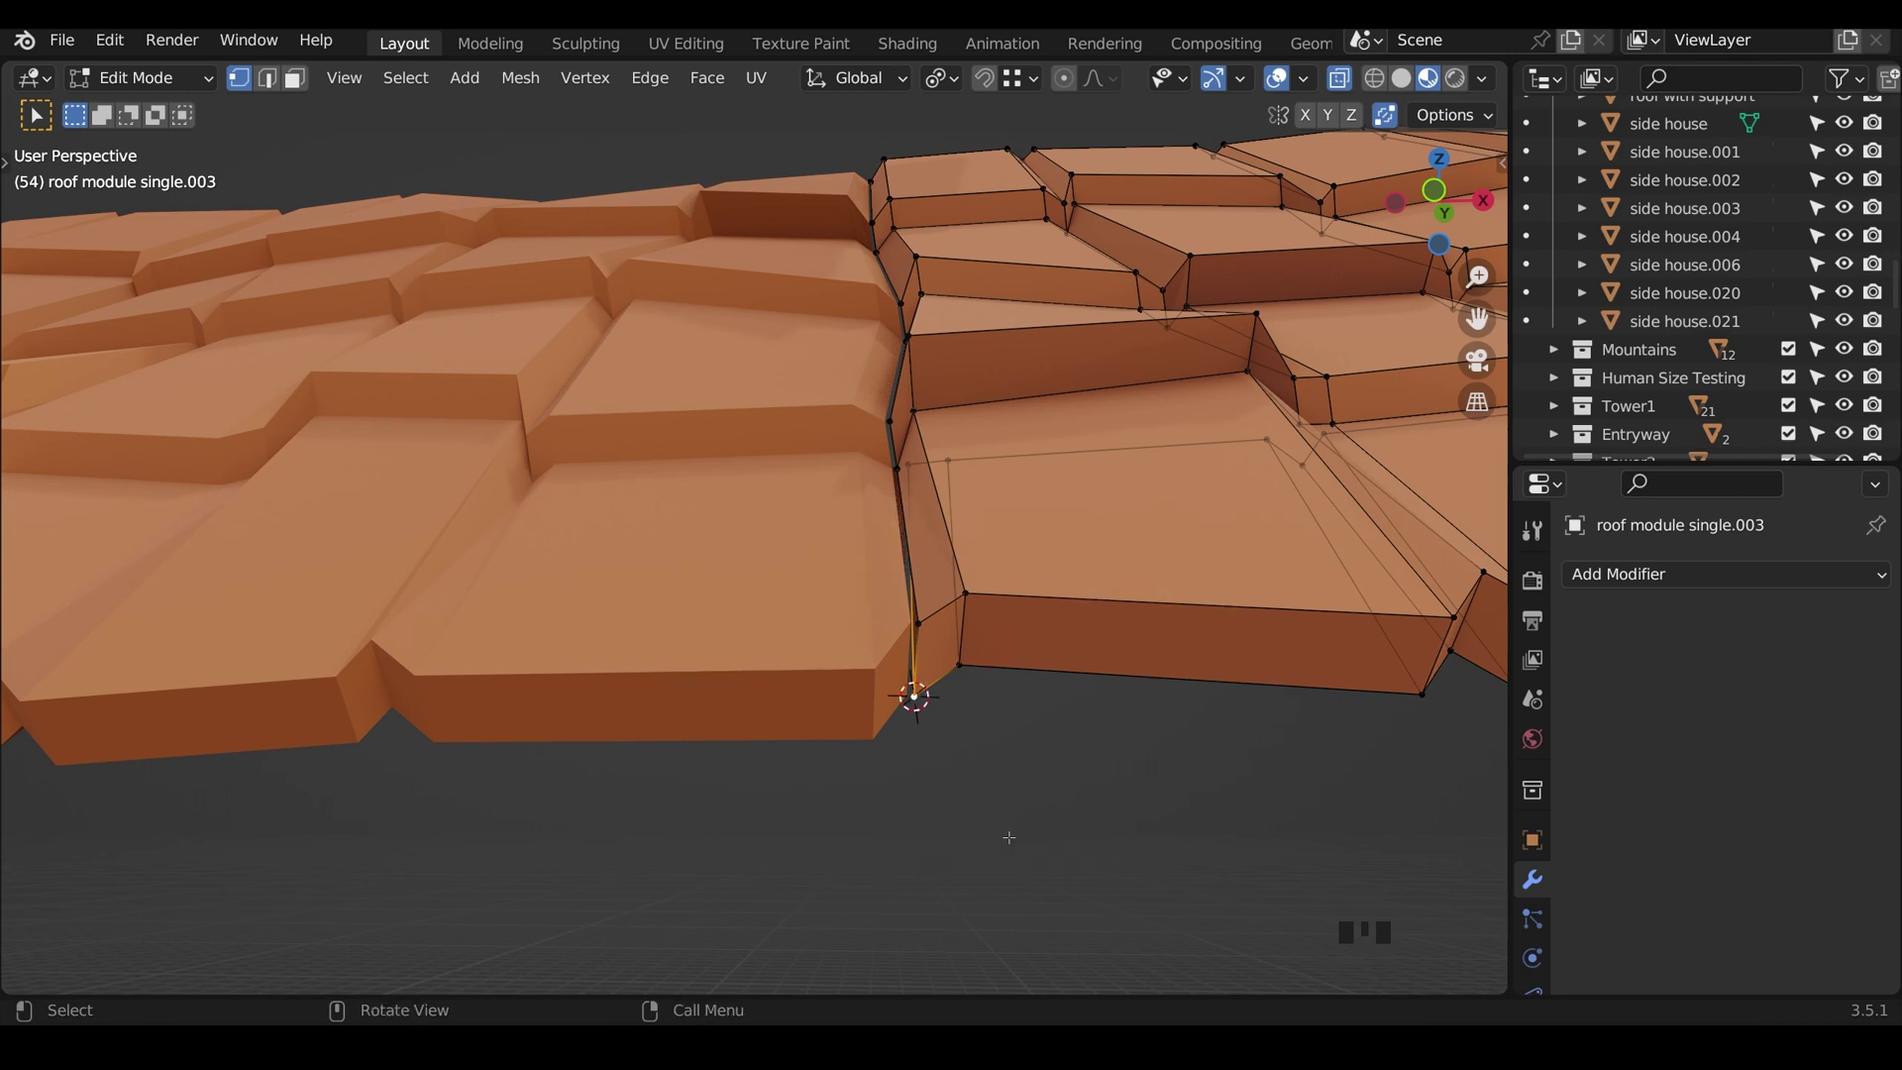
key(Tab)
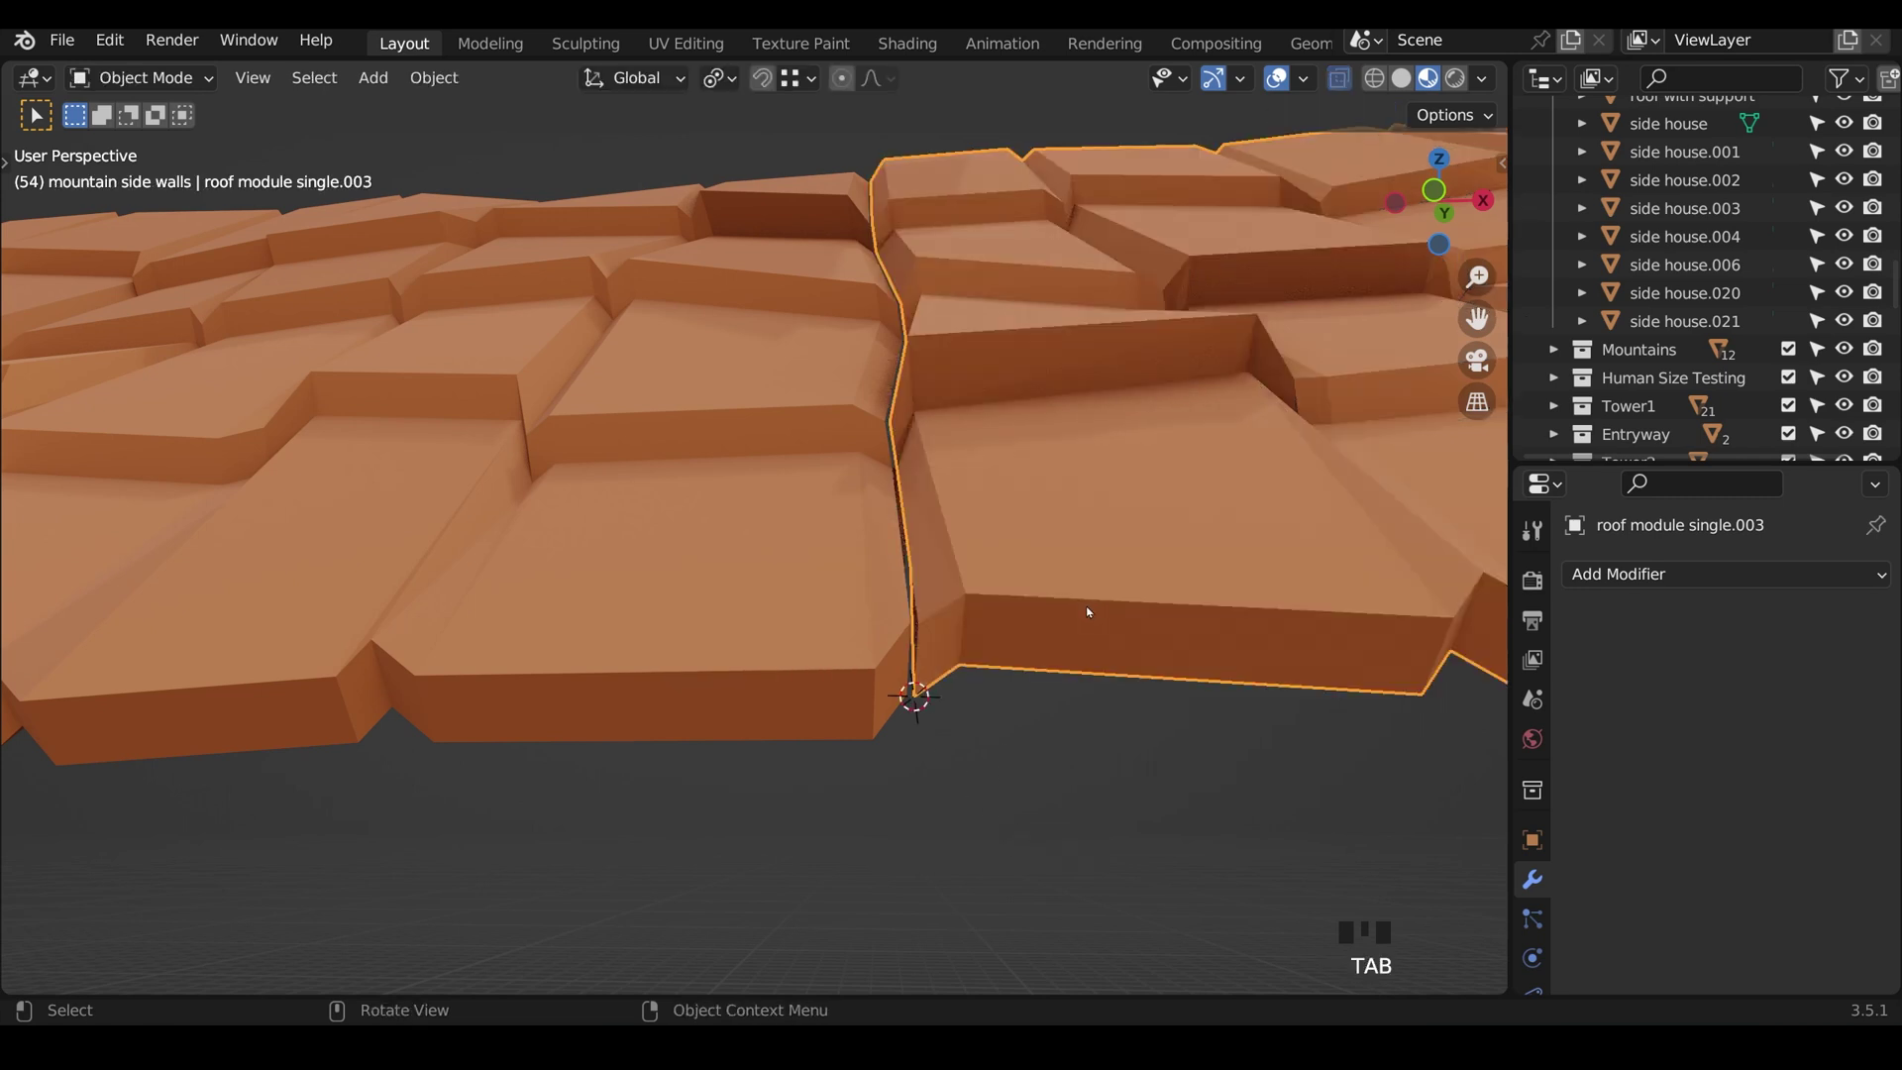
right_click(1087, 611)
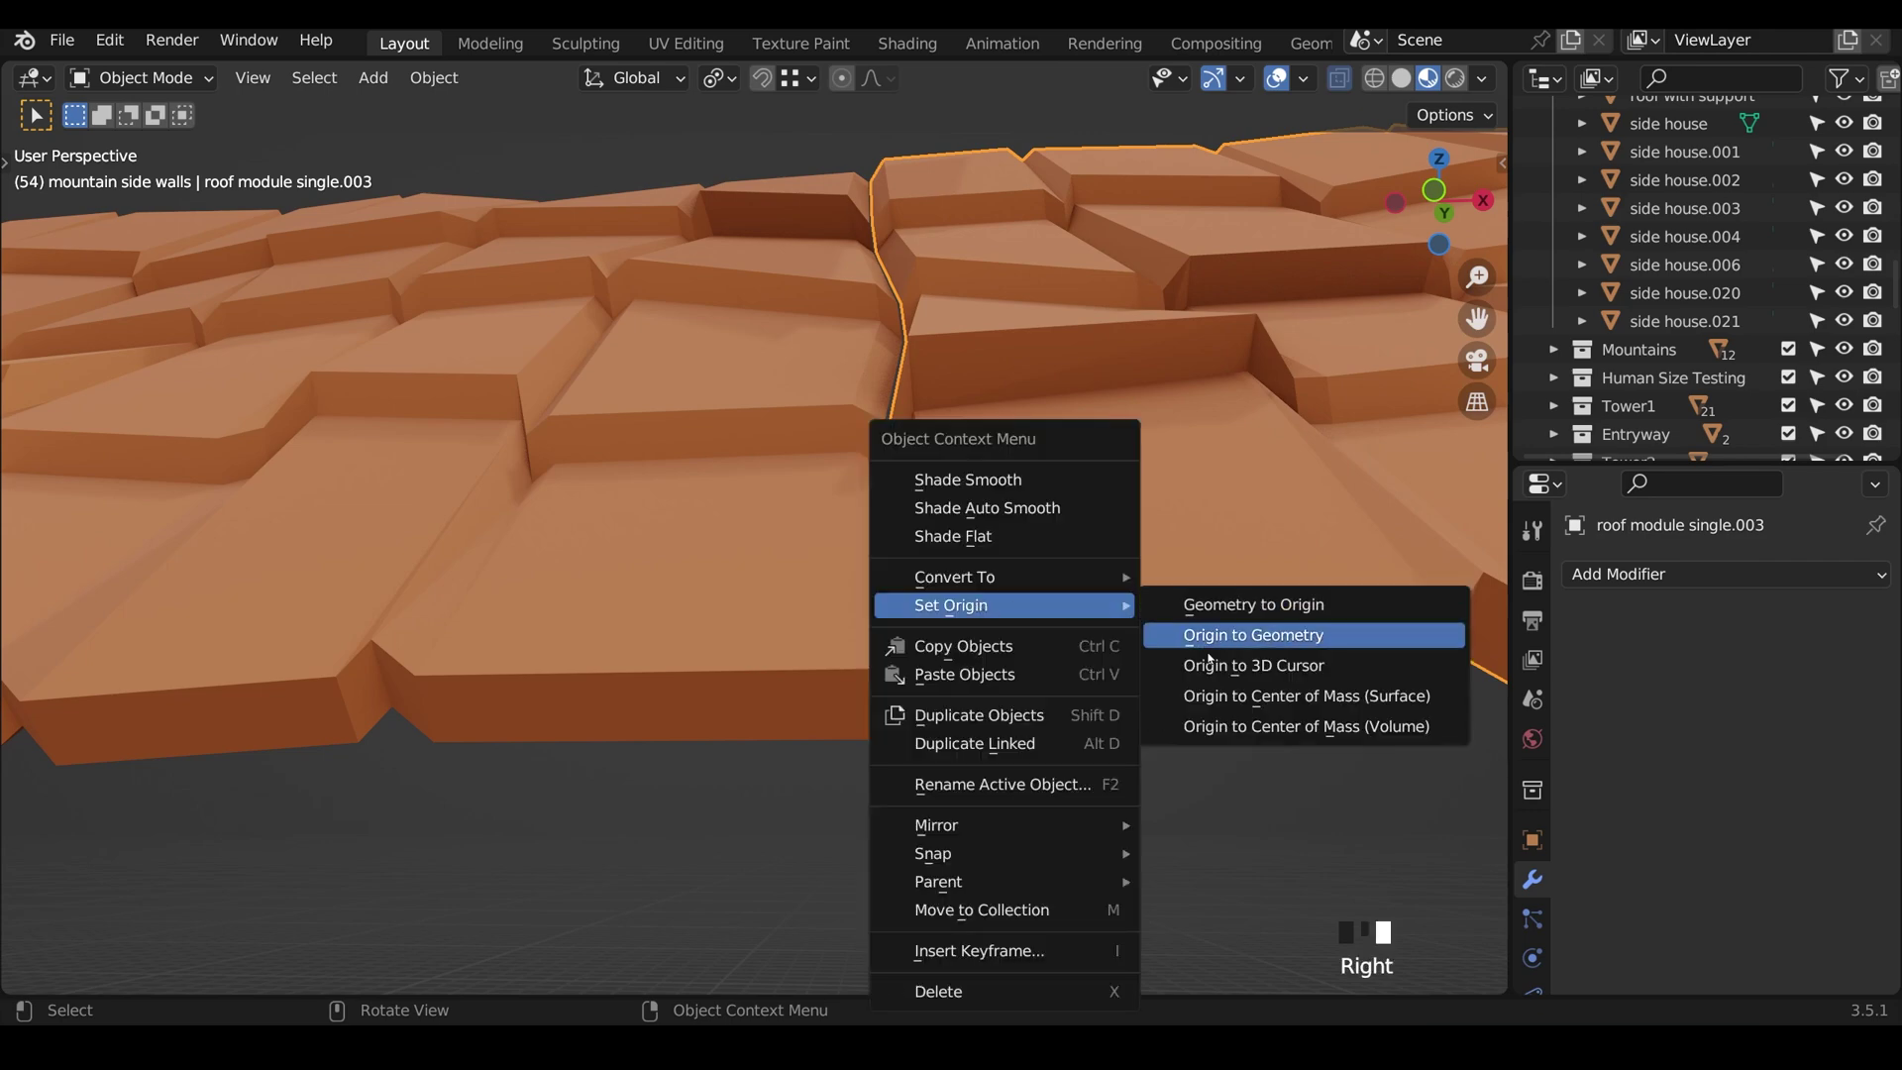
click(1206, 669)
Step: View the roof pieces from above and add the left piece to the selection
scroll(937, 696, down, 4)
middle_drag(971, 591, 890, 640)
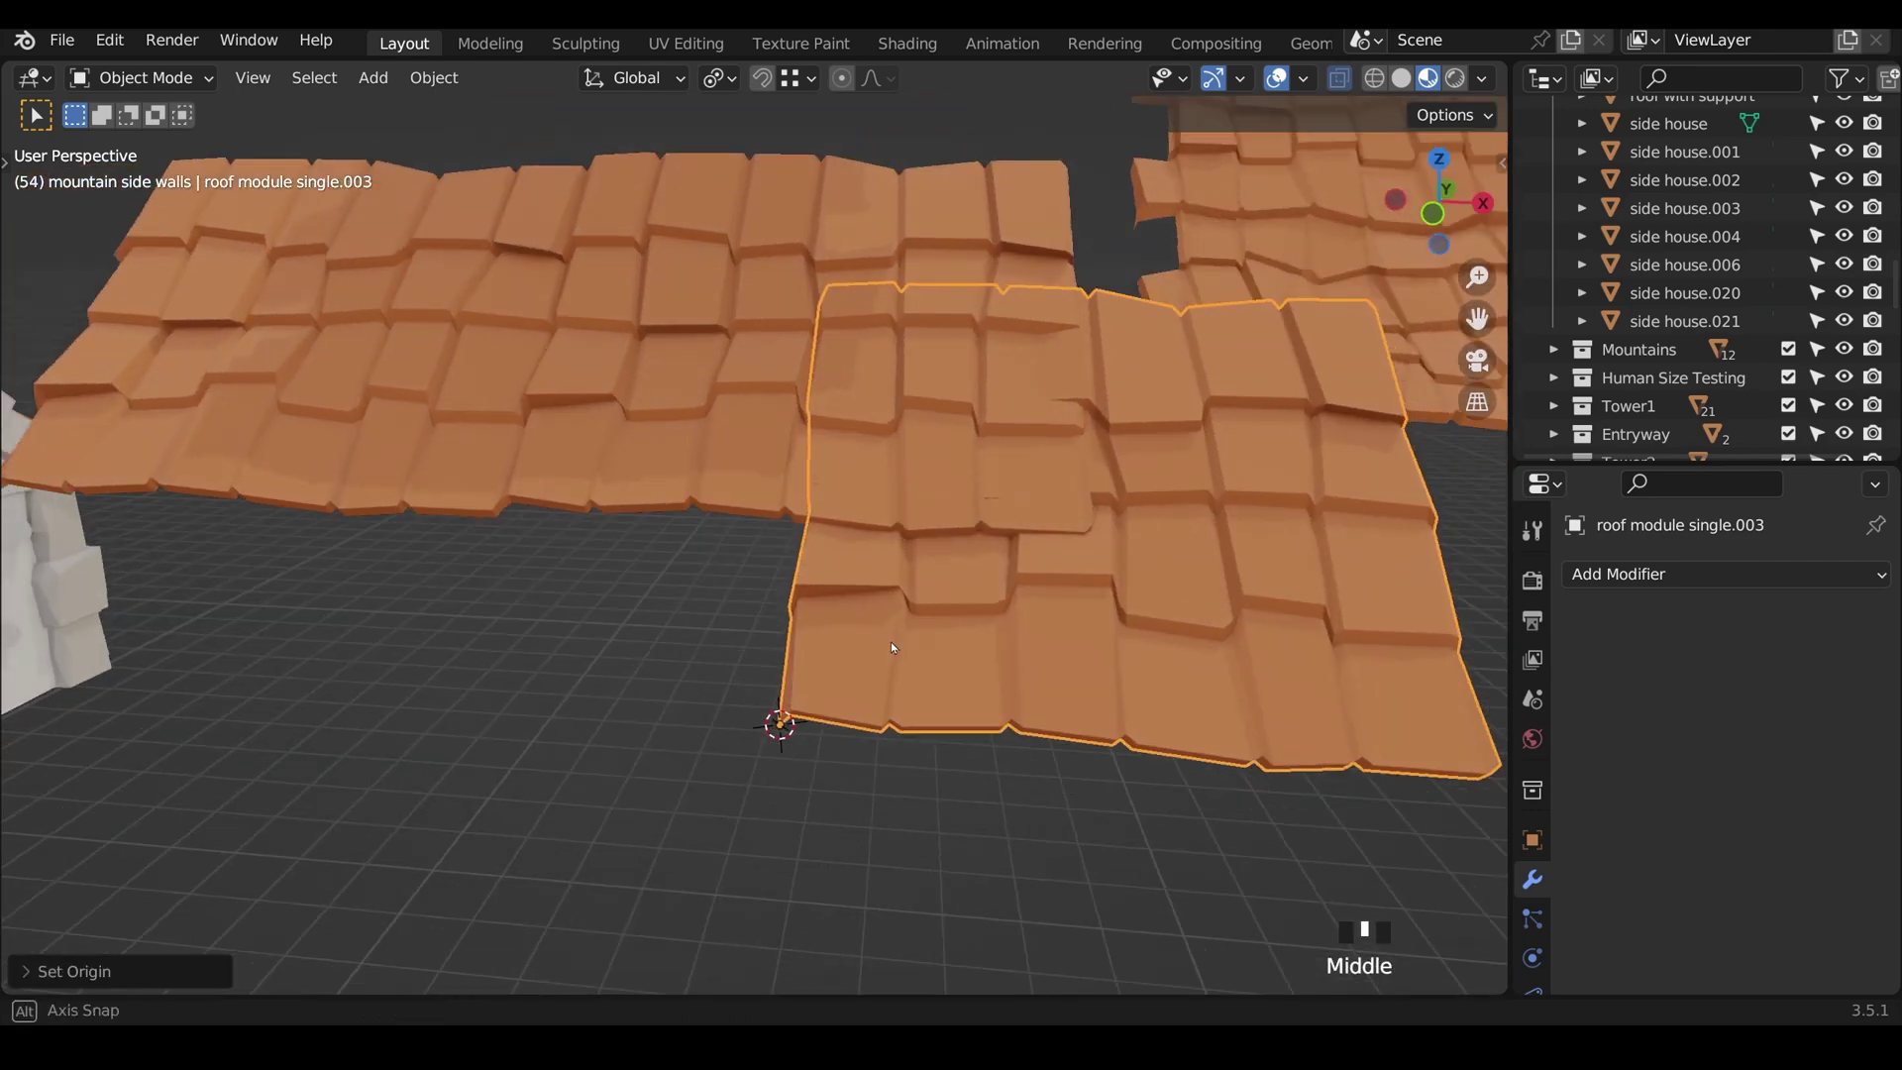
scroll(760, 493, down, 2)
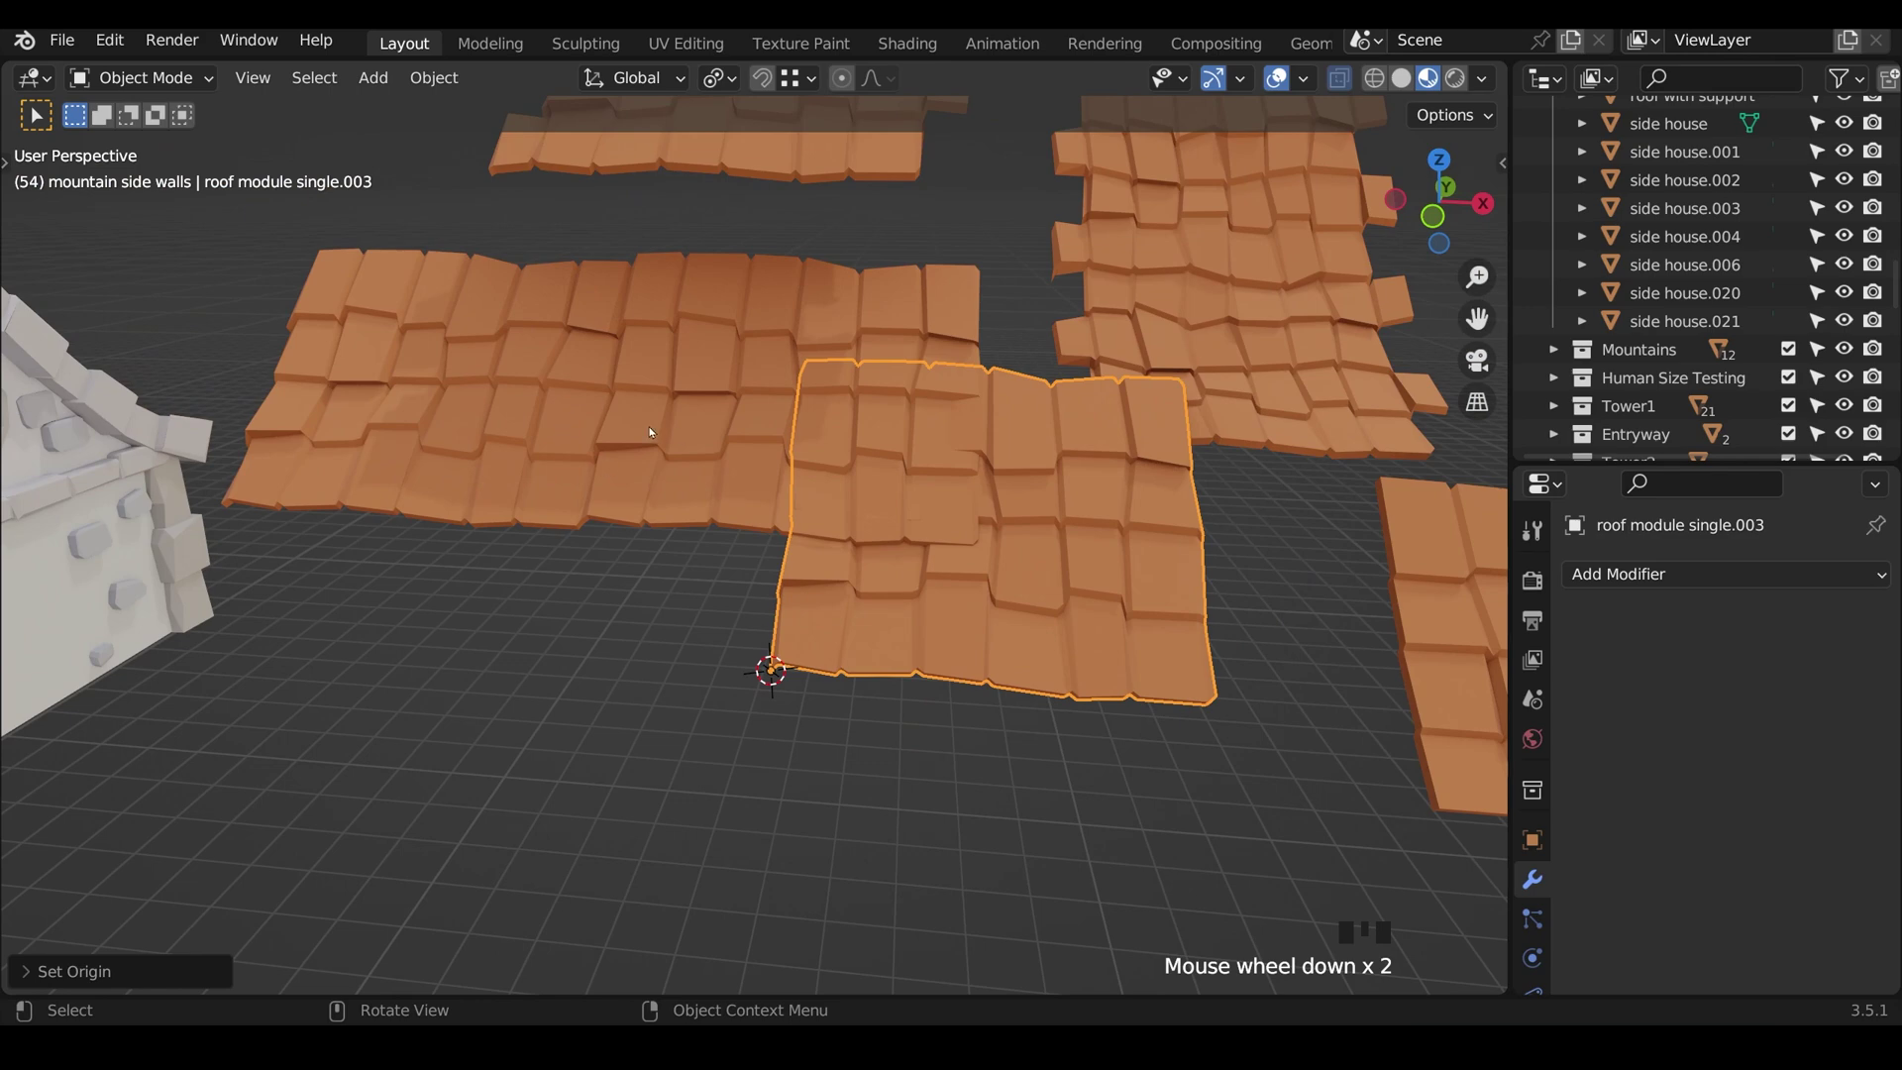
shift+click(690, 478)
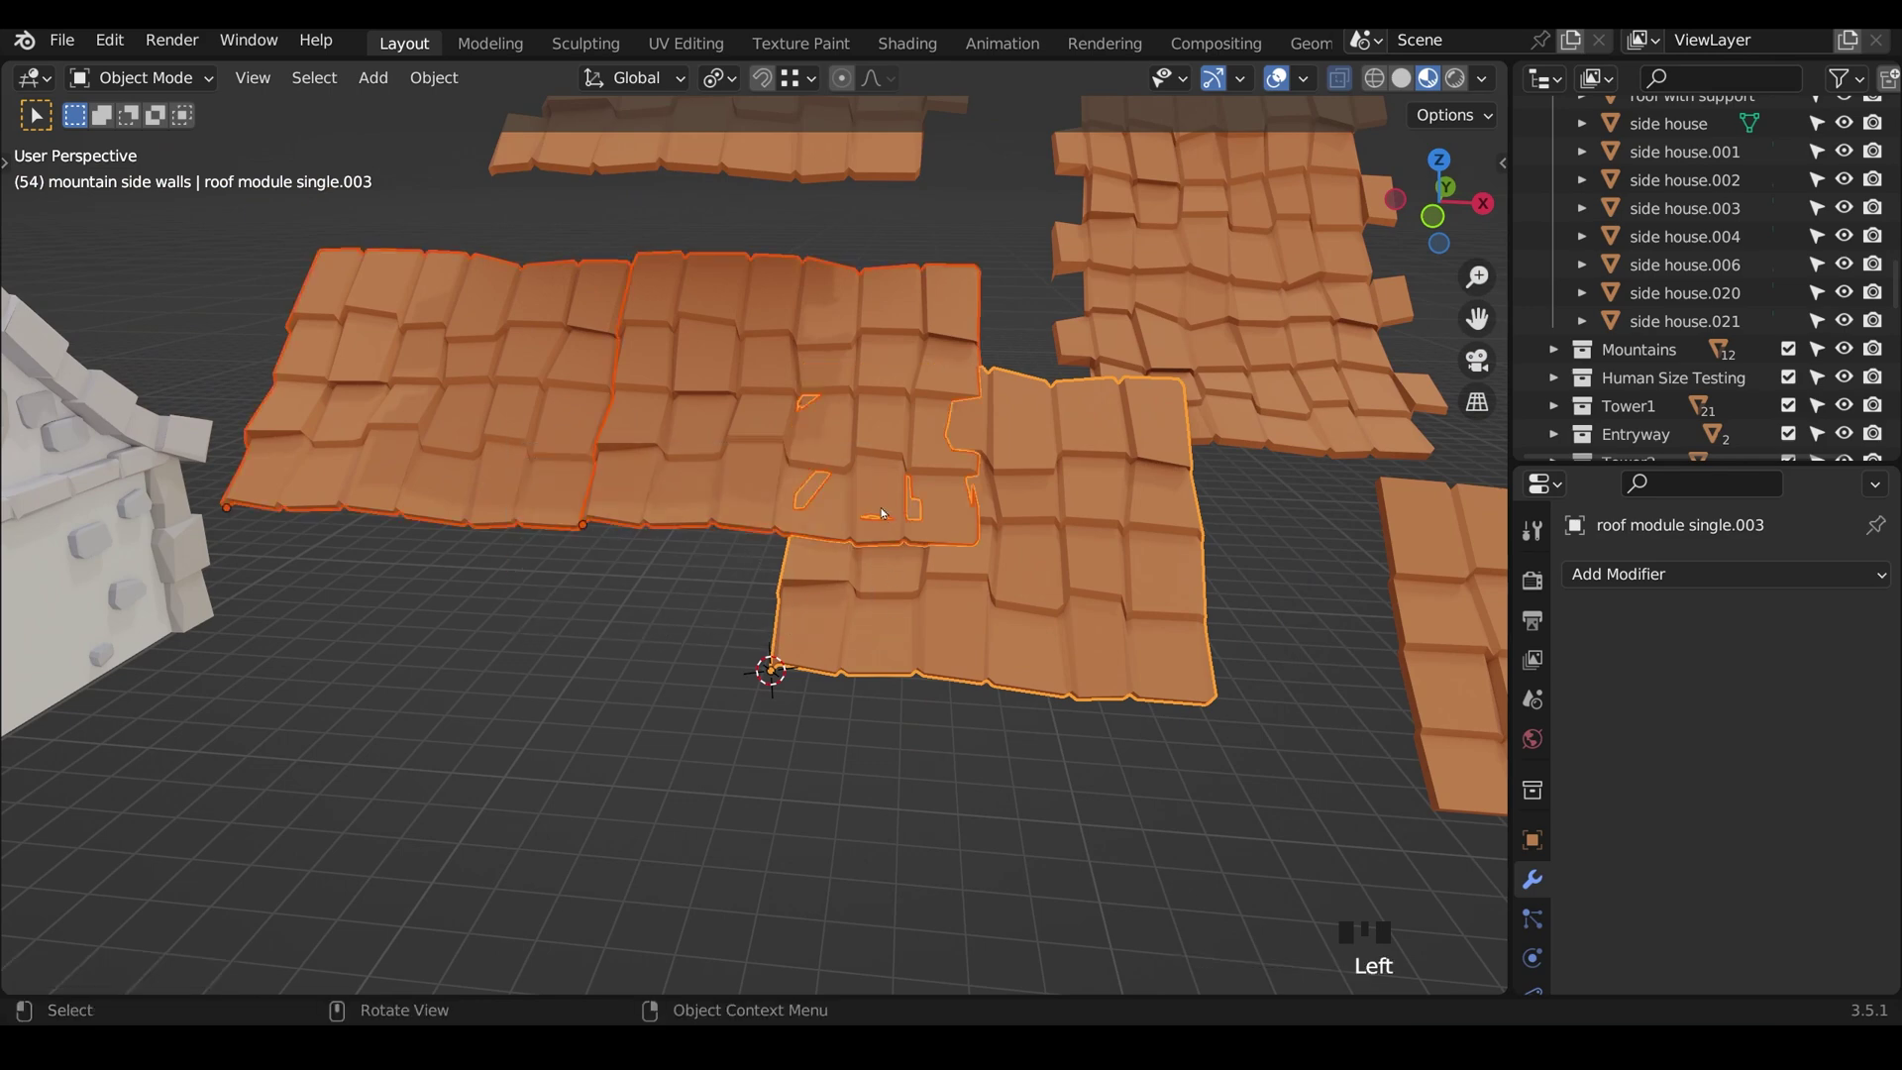
Step: Isolate the pieces in Local View, enable snapping and snap the module onto its neighbour's corner
key(KP_Divide)
middle_drag(1002, 672, 986, 683)
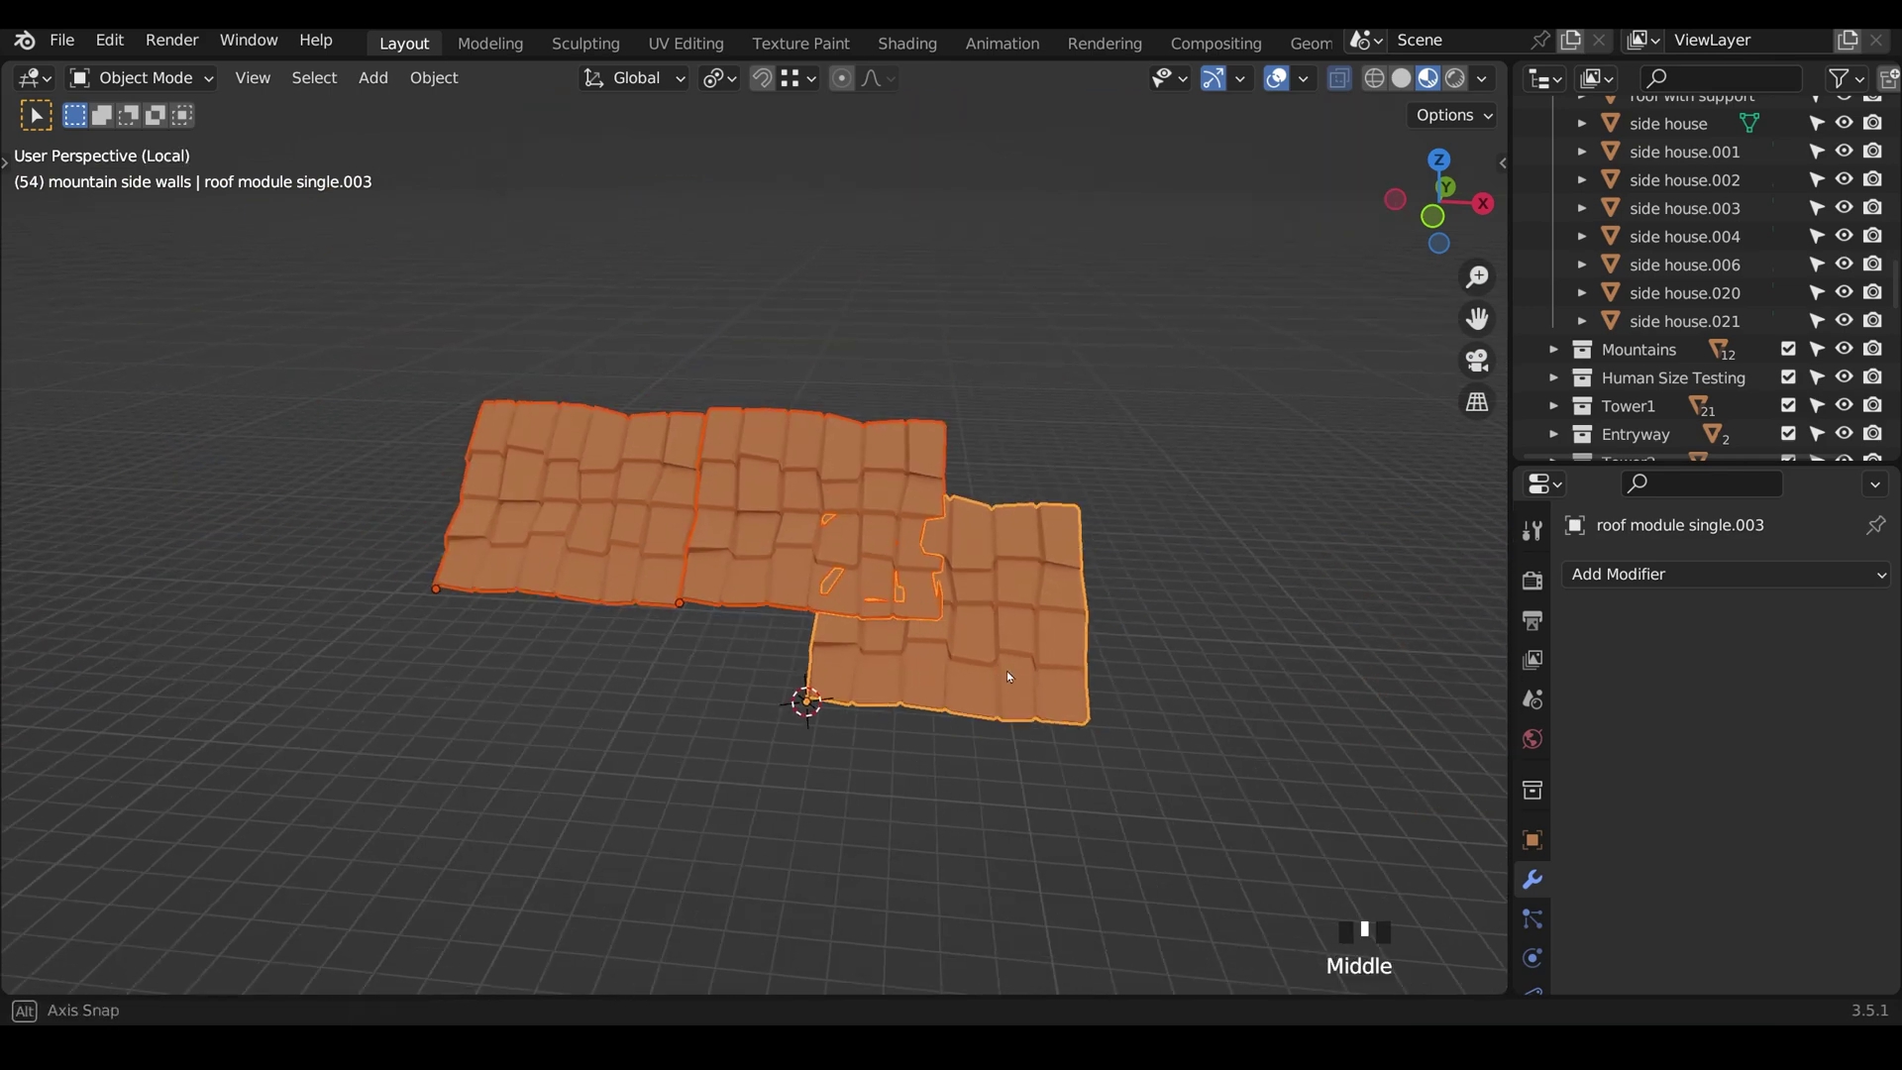
click(762, 77)
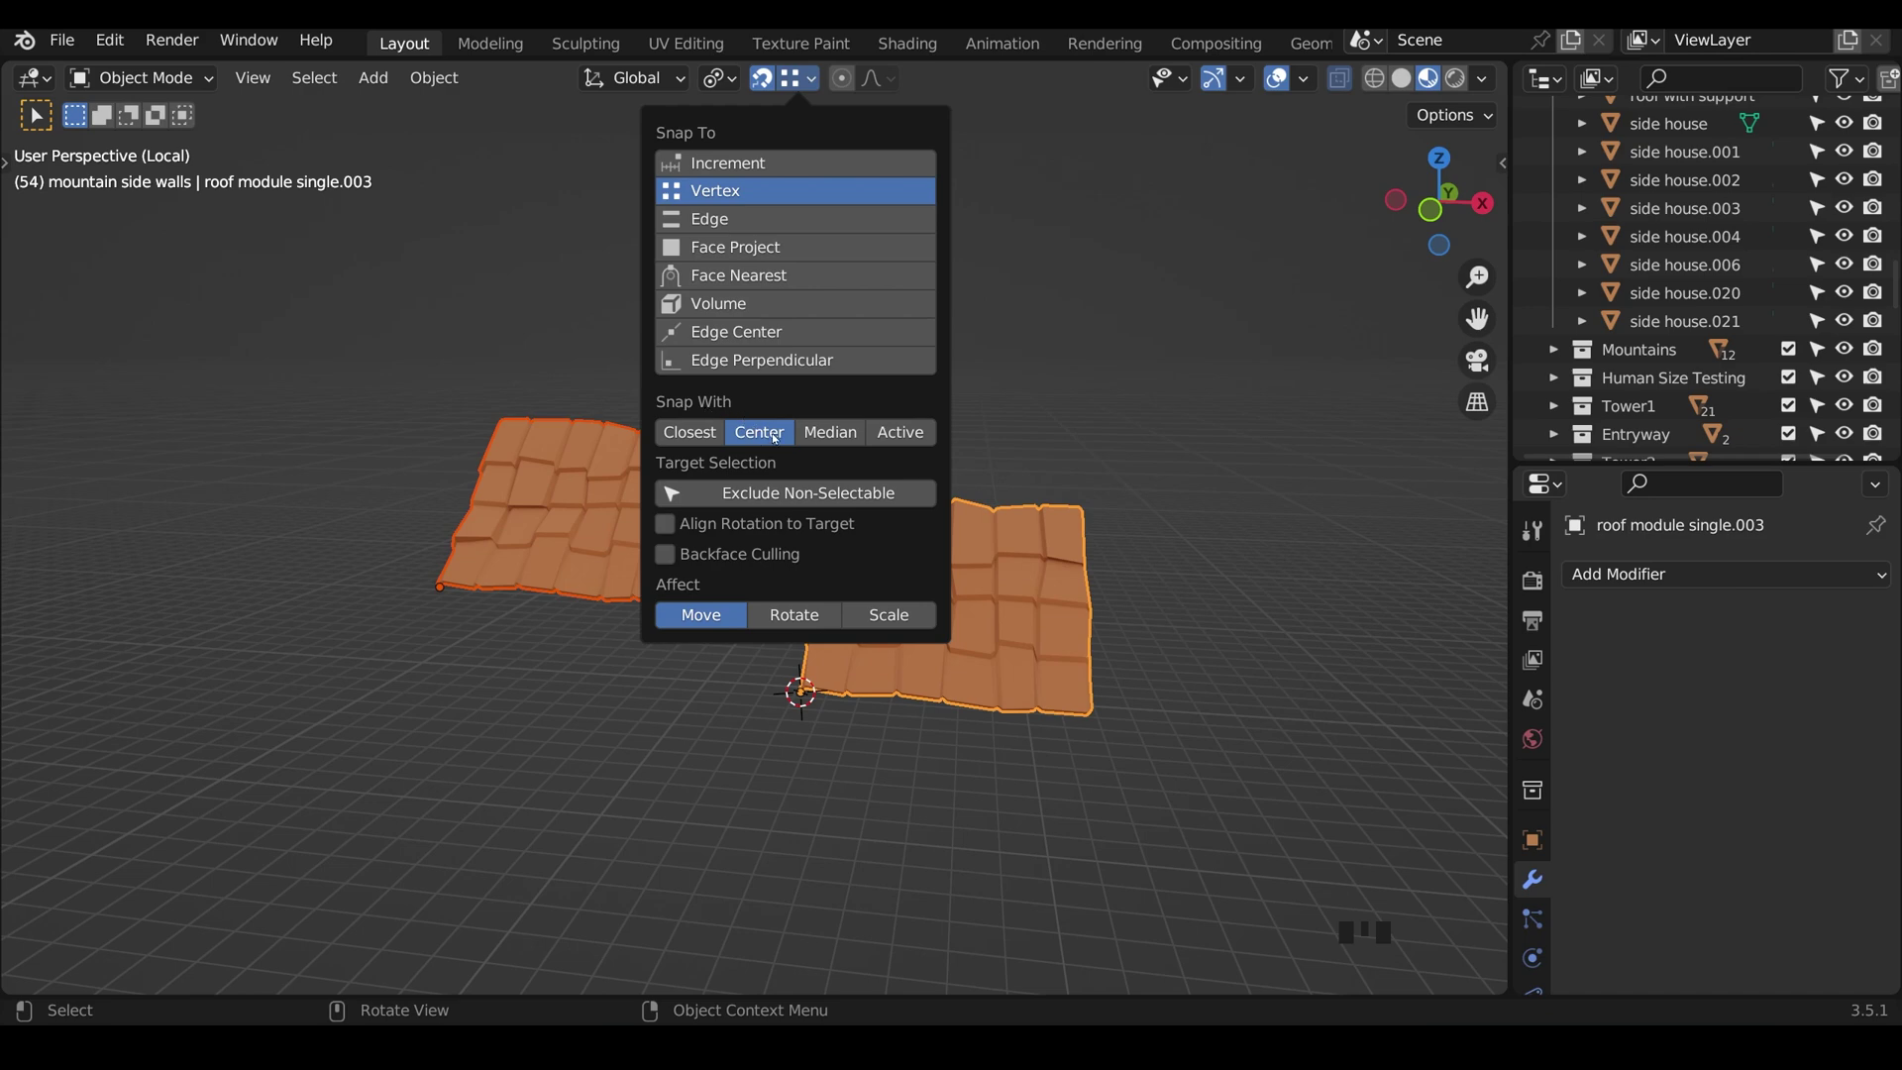
shift+middle_drag(782, 594, 812, 694)
scroll(813, 693, up, 3)
click(991, 594)
key(g)
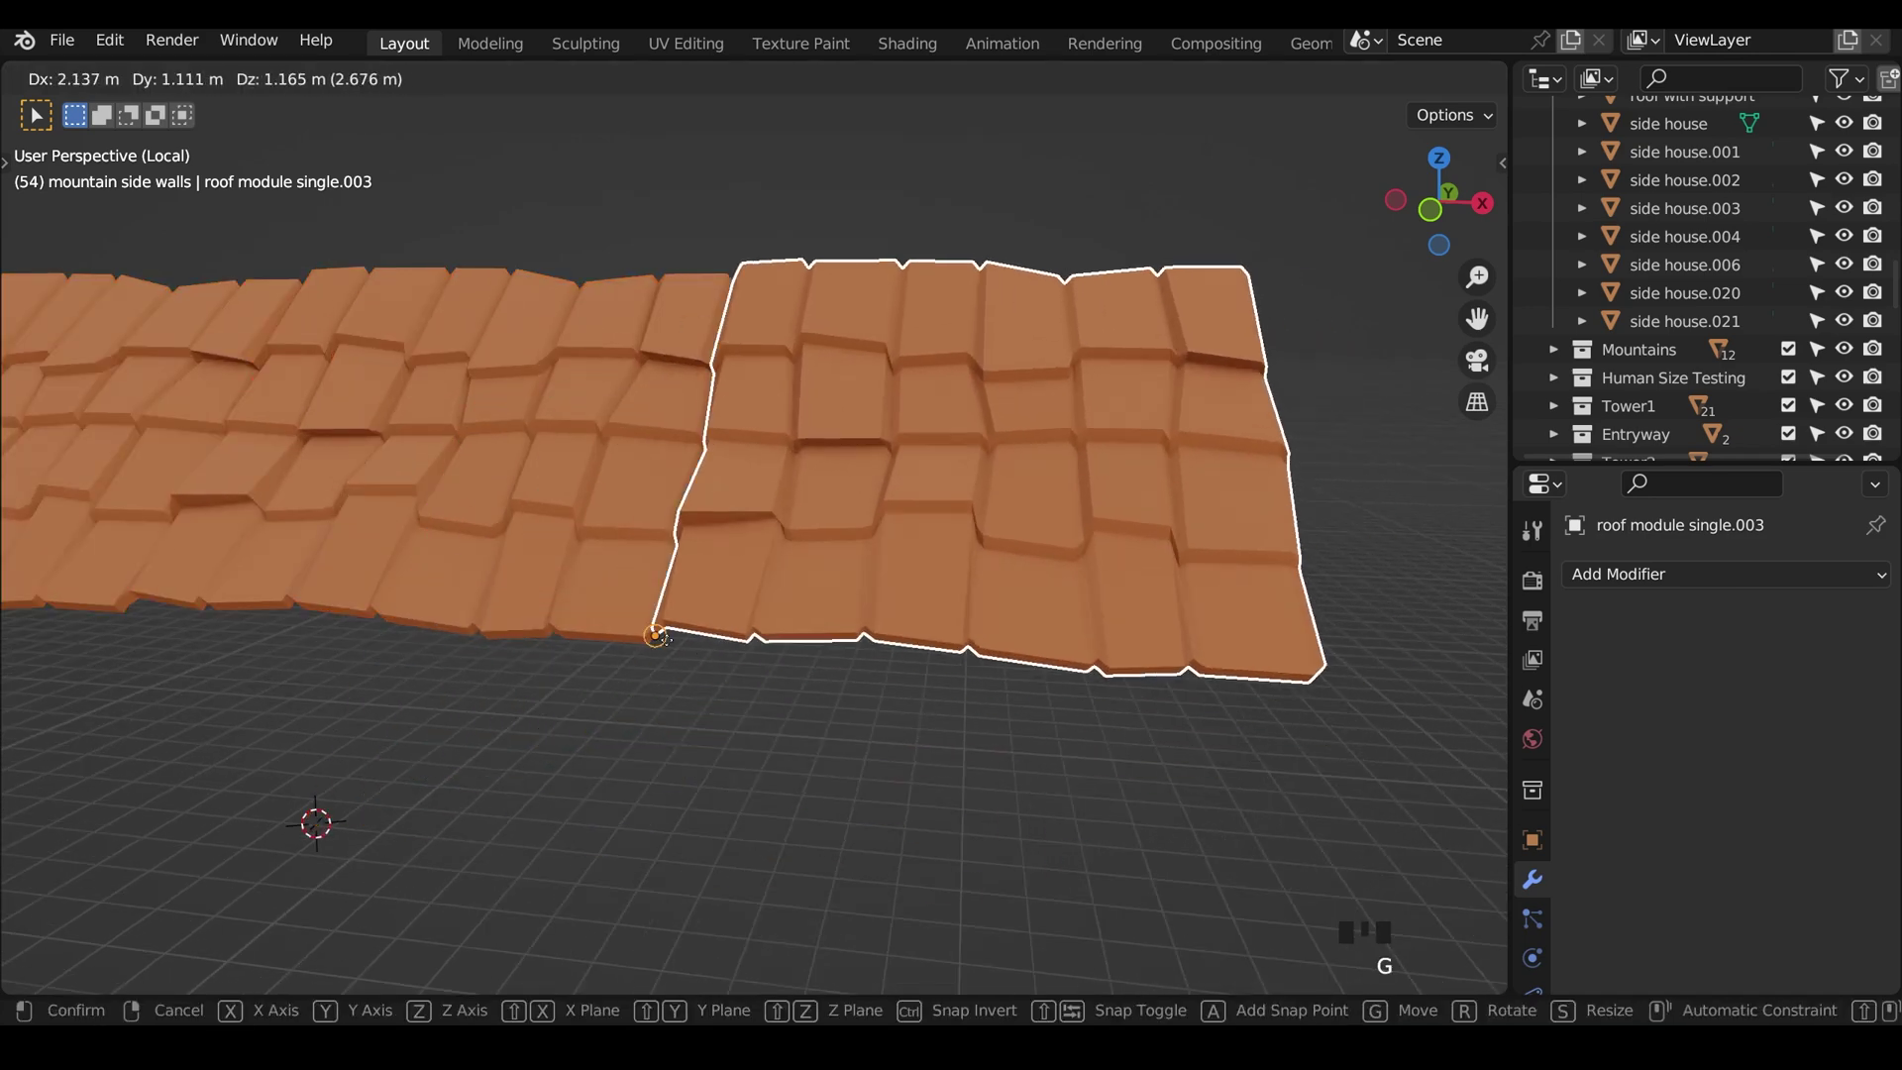
click(666, 645)
Step: Check the seam, then linked-duplicate the module and snap the copy onto the strip's end
scroll(667, 645, up, 4)
middle_drag(664, 654, 525, 628)
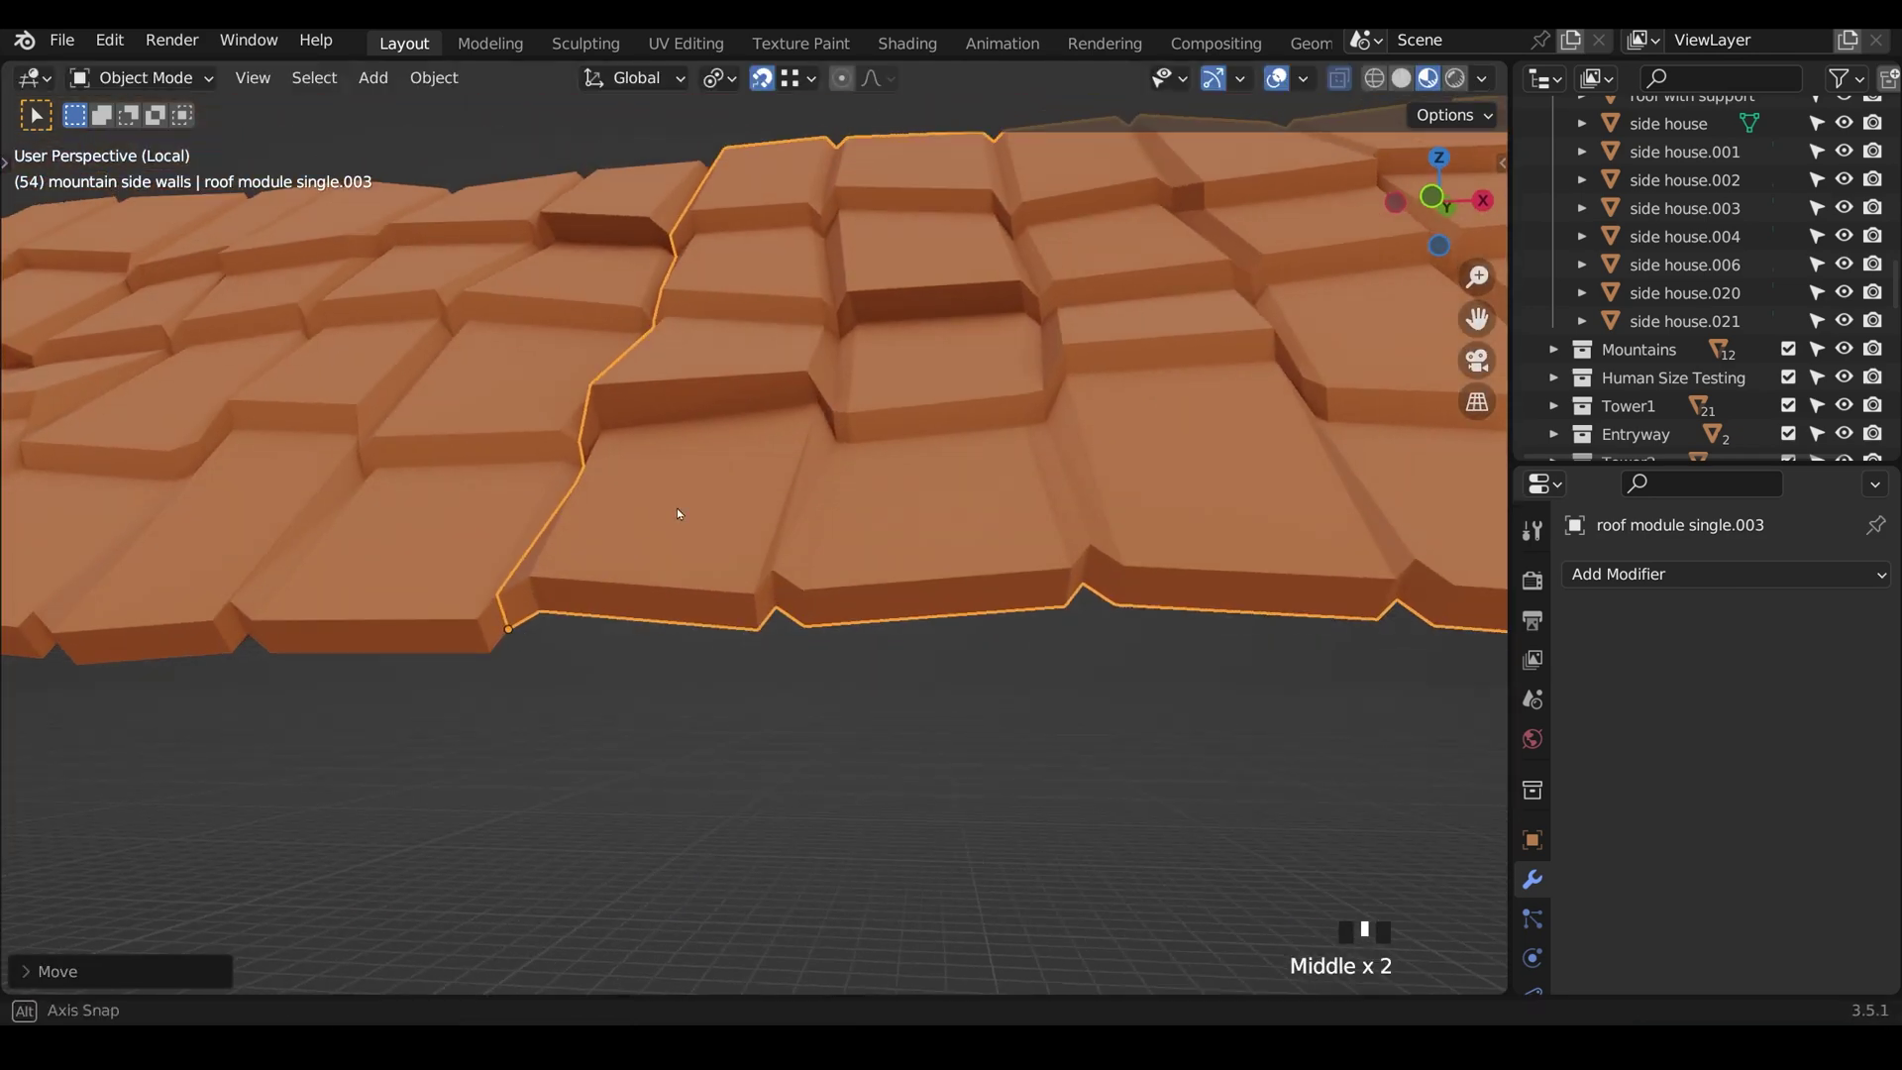
mouse_move(676, 507)
middle_down()
mouse_move(728, 552)
mouse_move(781, 492)
mouse_move(919, 594)
middle_up()
scroll(782, 493, down, 4)
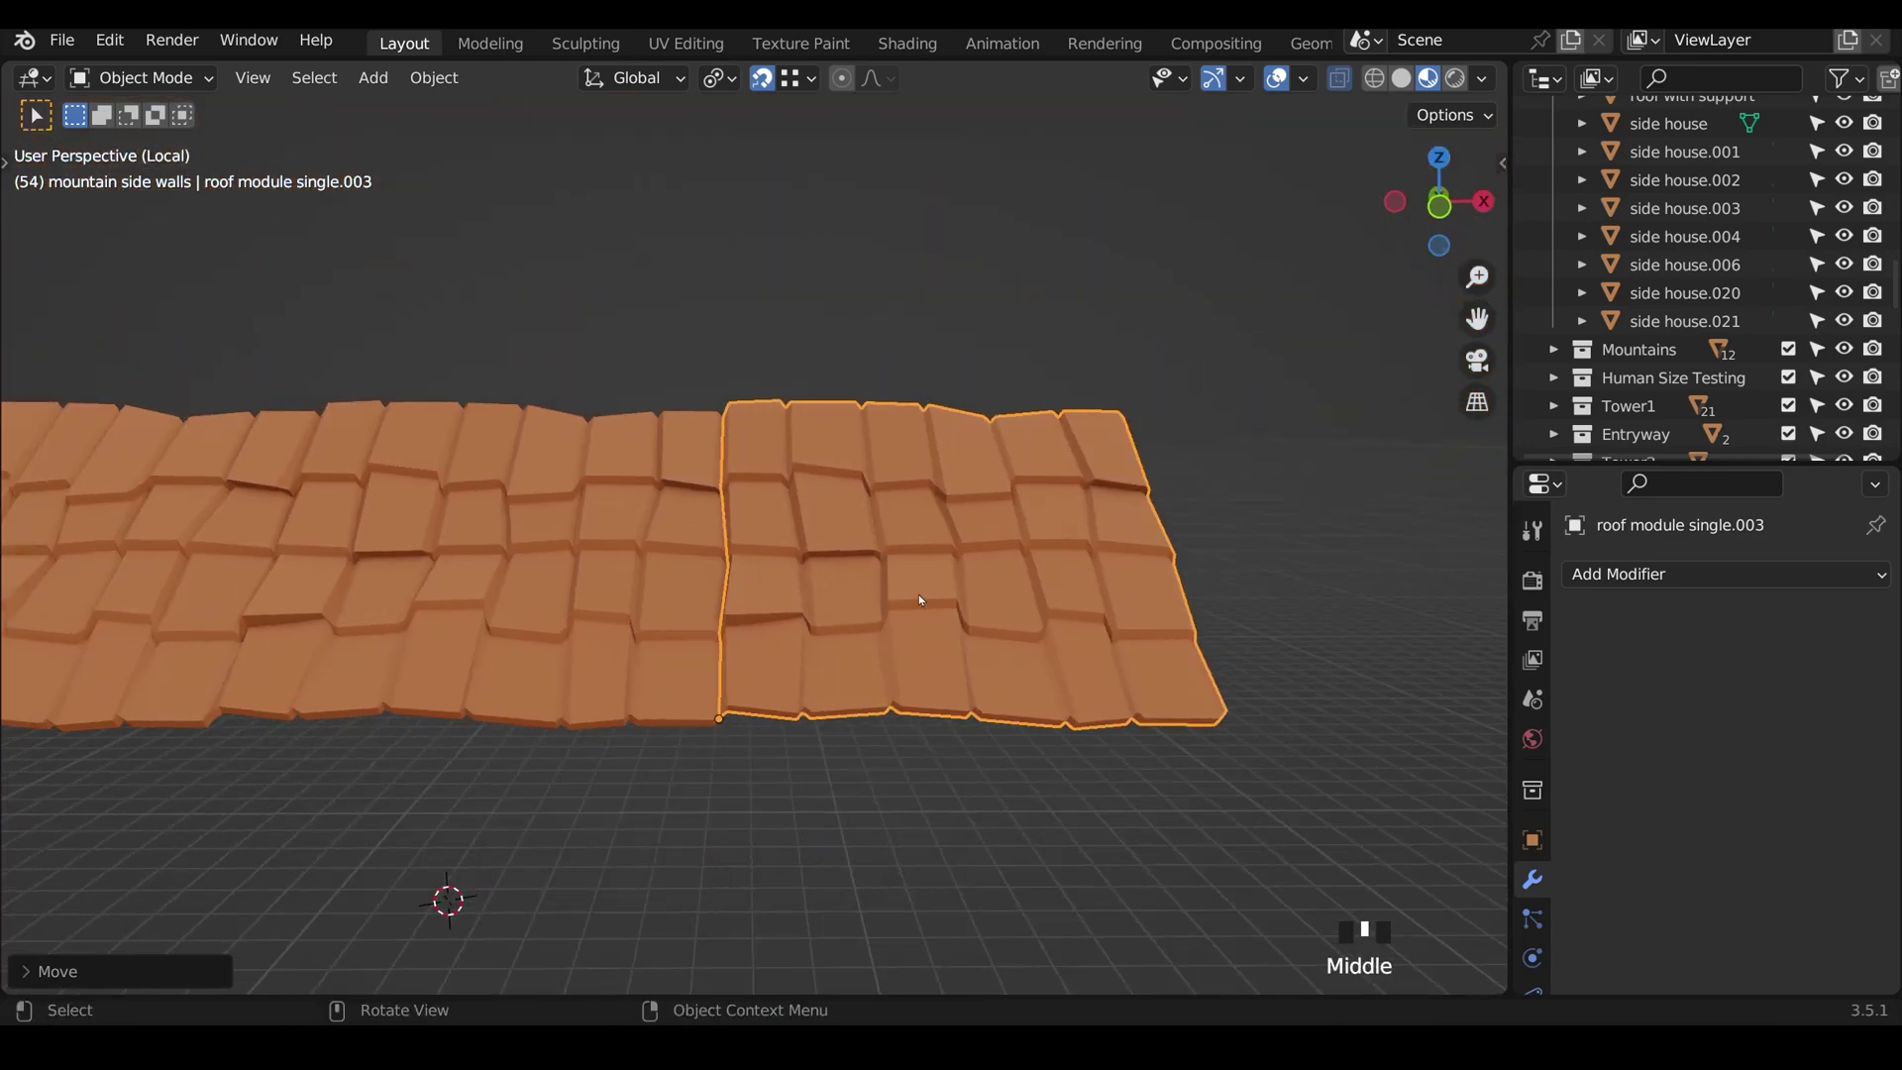
click(804, 596)
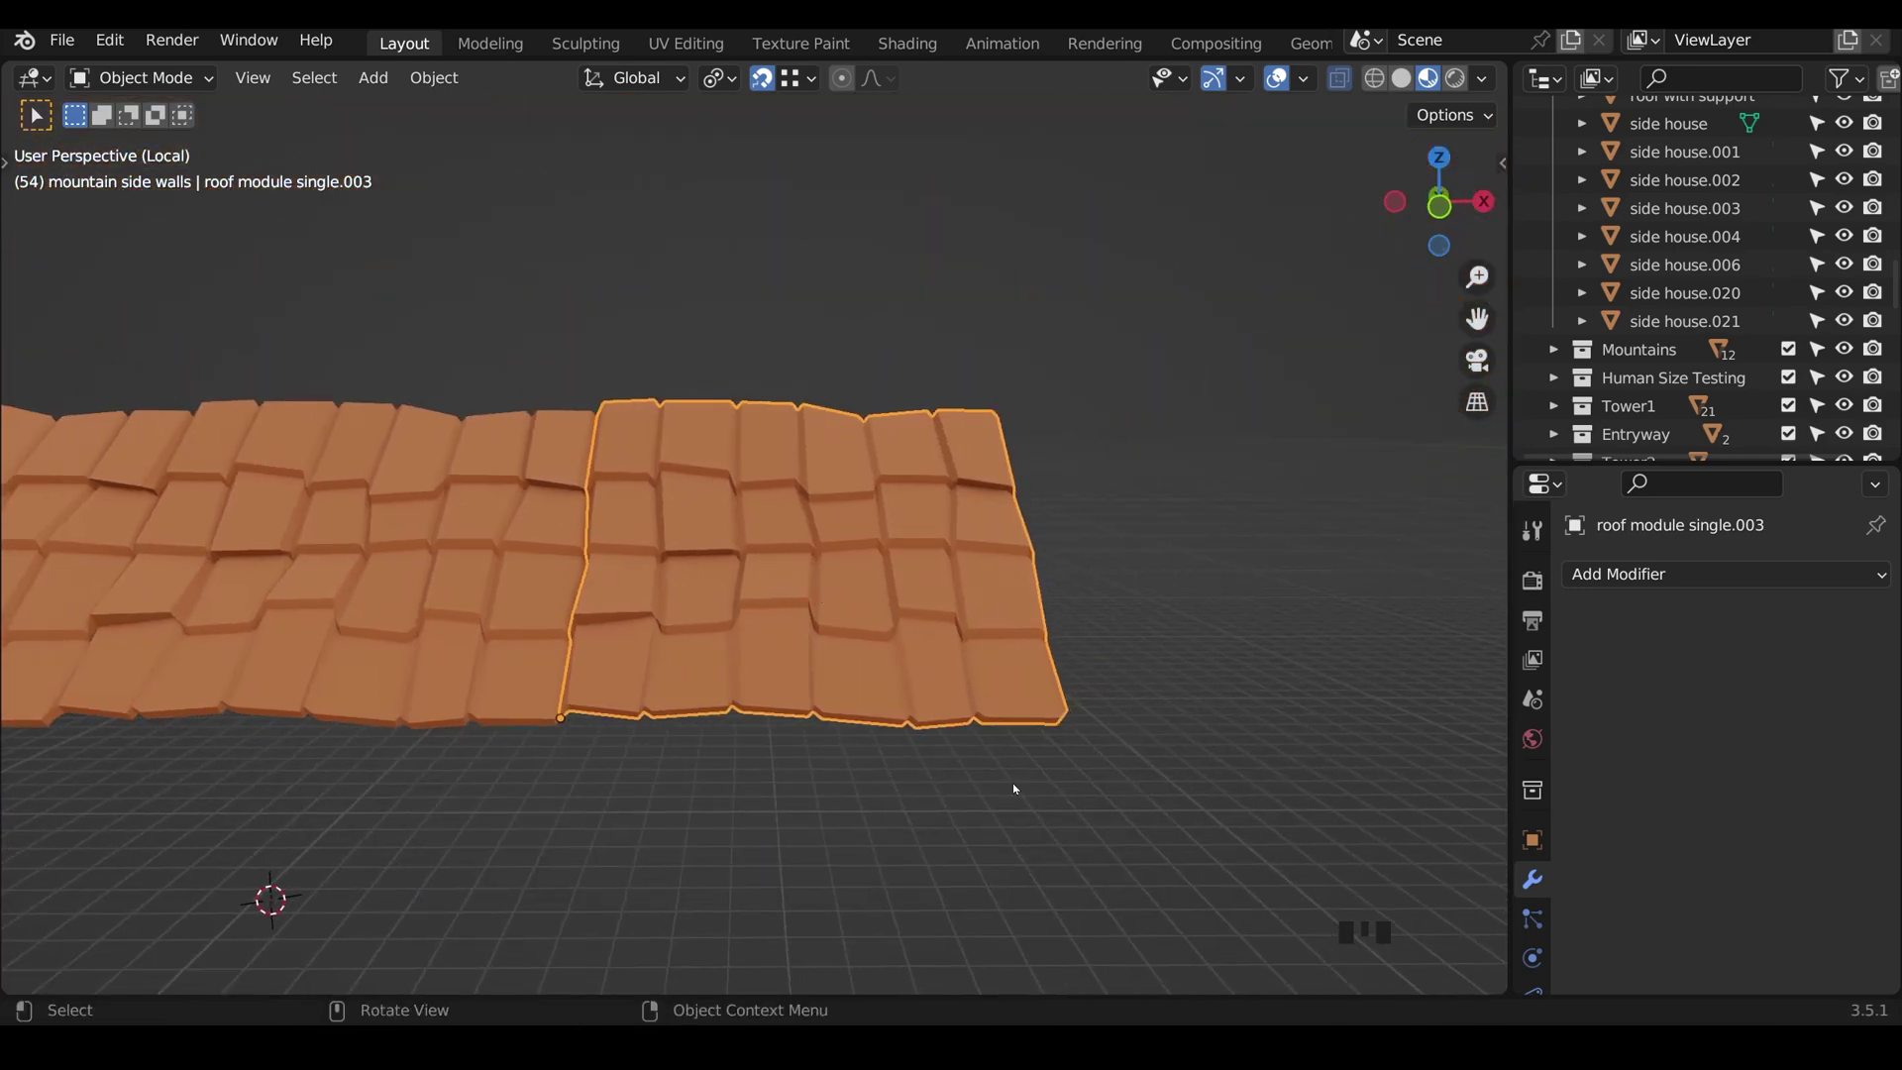
shift+middle_drag(1014, 786, 683, 772)
key(alt+d)
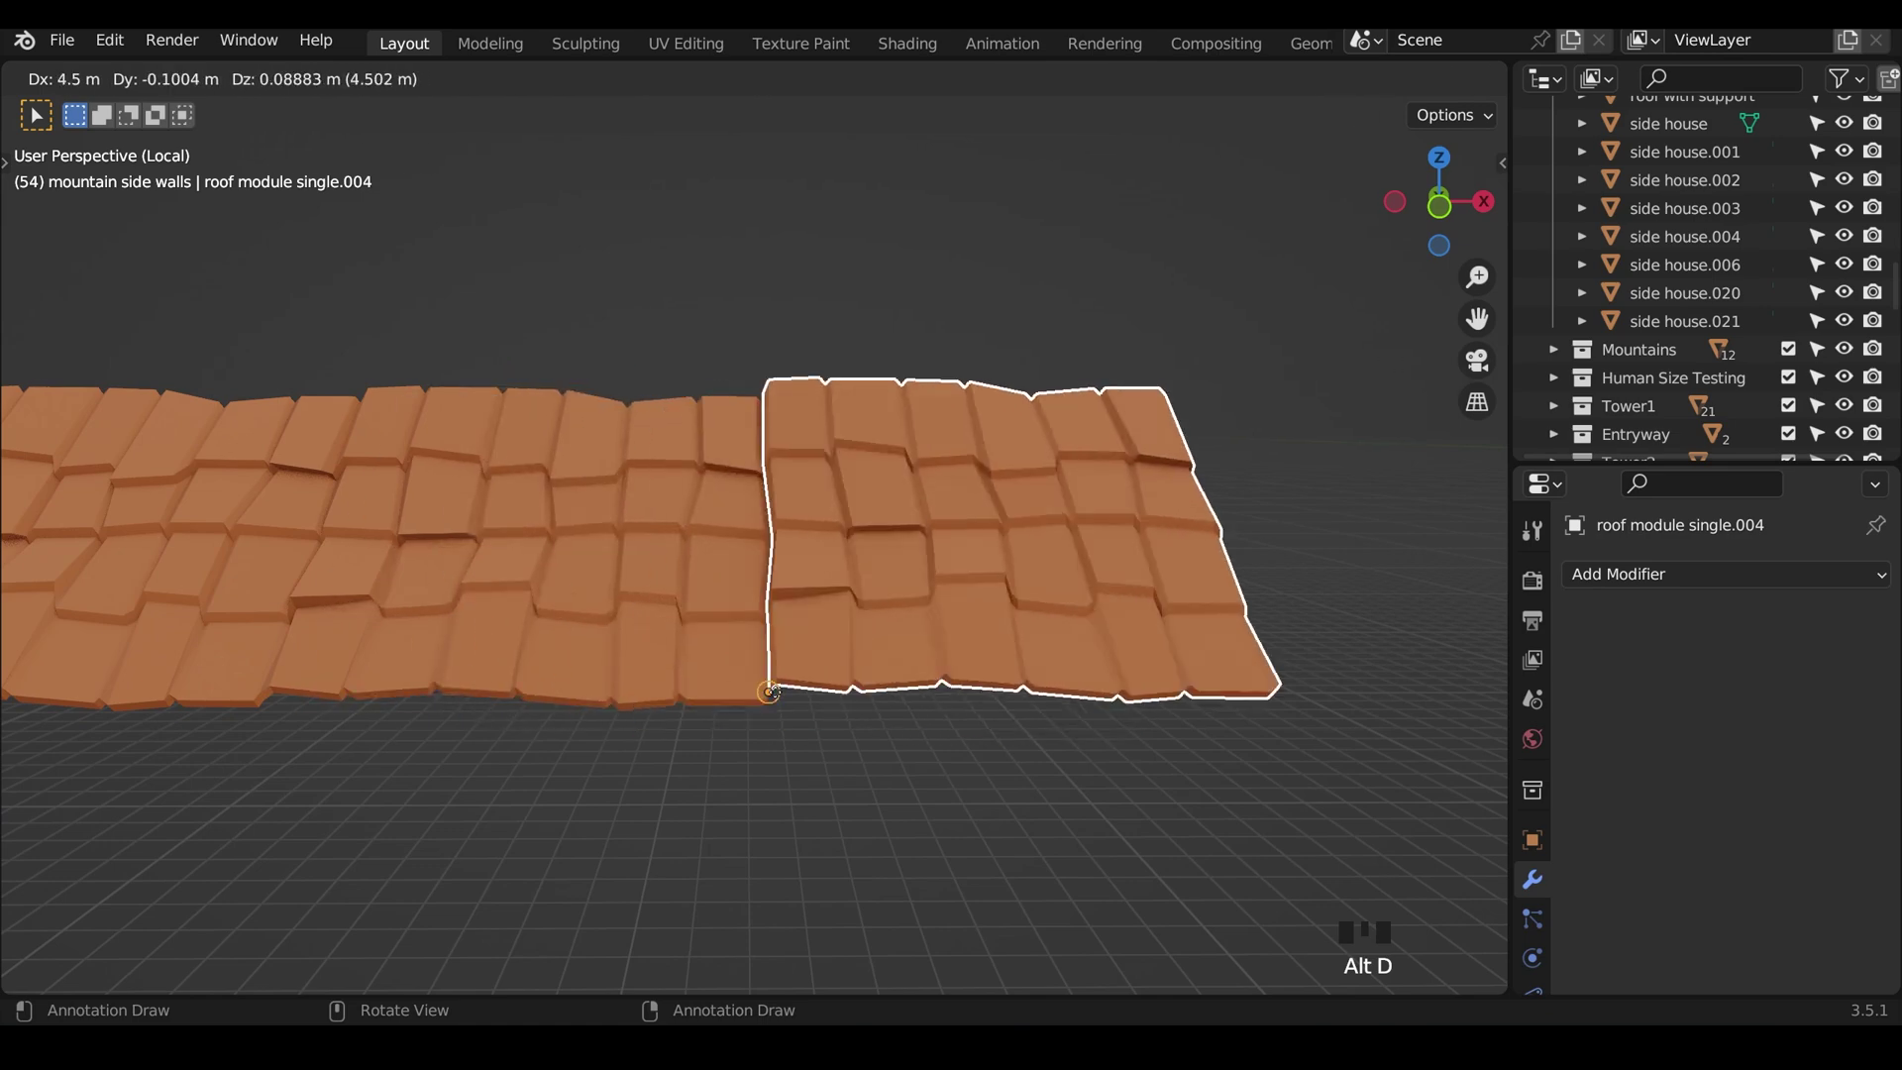
click(805, 694)
Step: Clear the selection, review the whole roof strip and select the middle module
middle_drag(805, 693, 899, 793)
click(900, 792)
scroll(901, 797, down, 5)
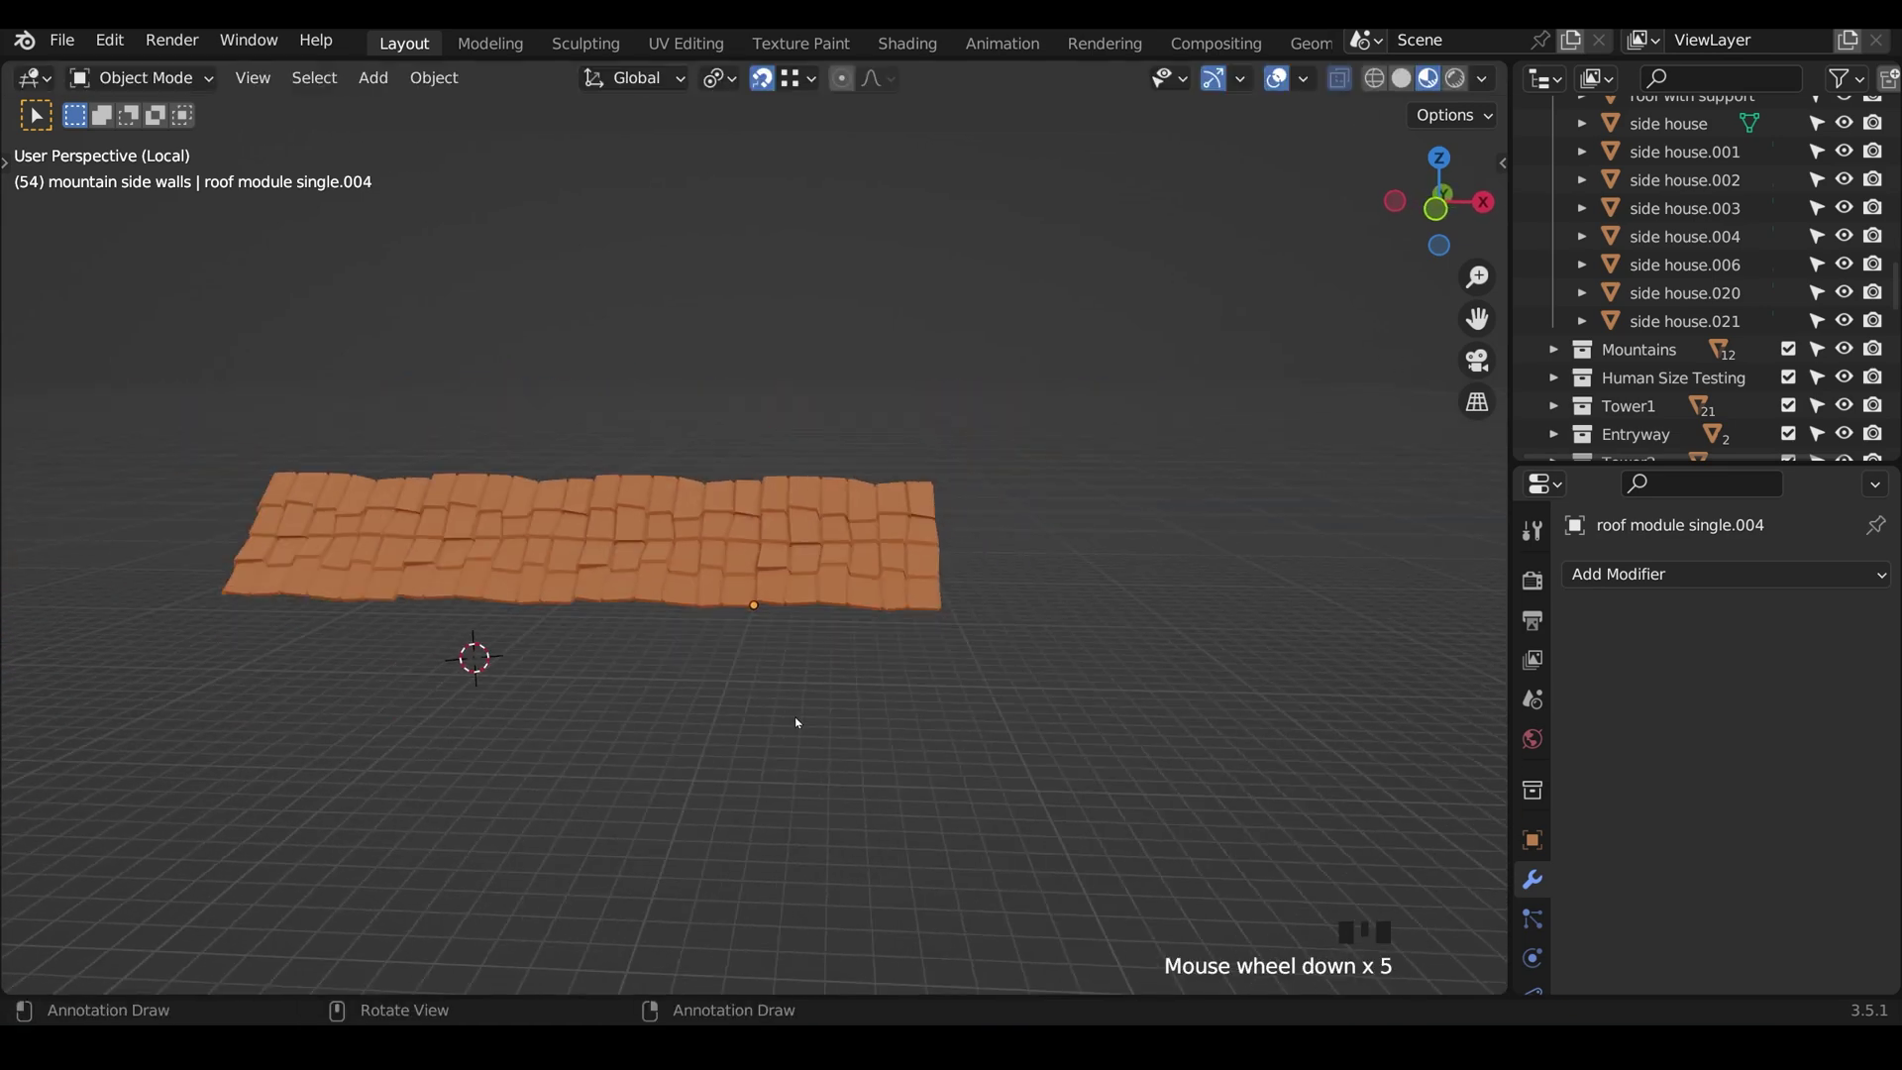
mouse_move(795, 716)
shift+middle_down()
mouse_move(875, 750)
mouse_move(909, 820)
shift+middle_up()
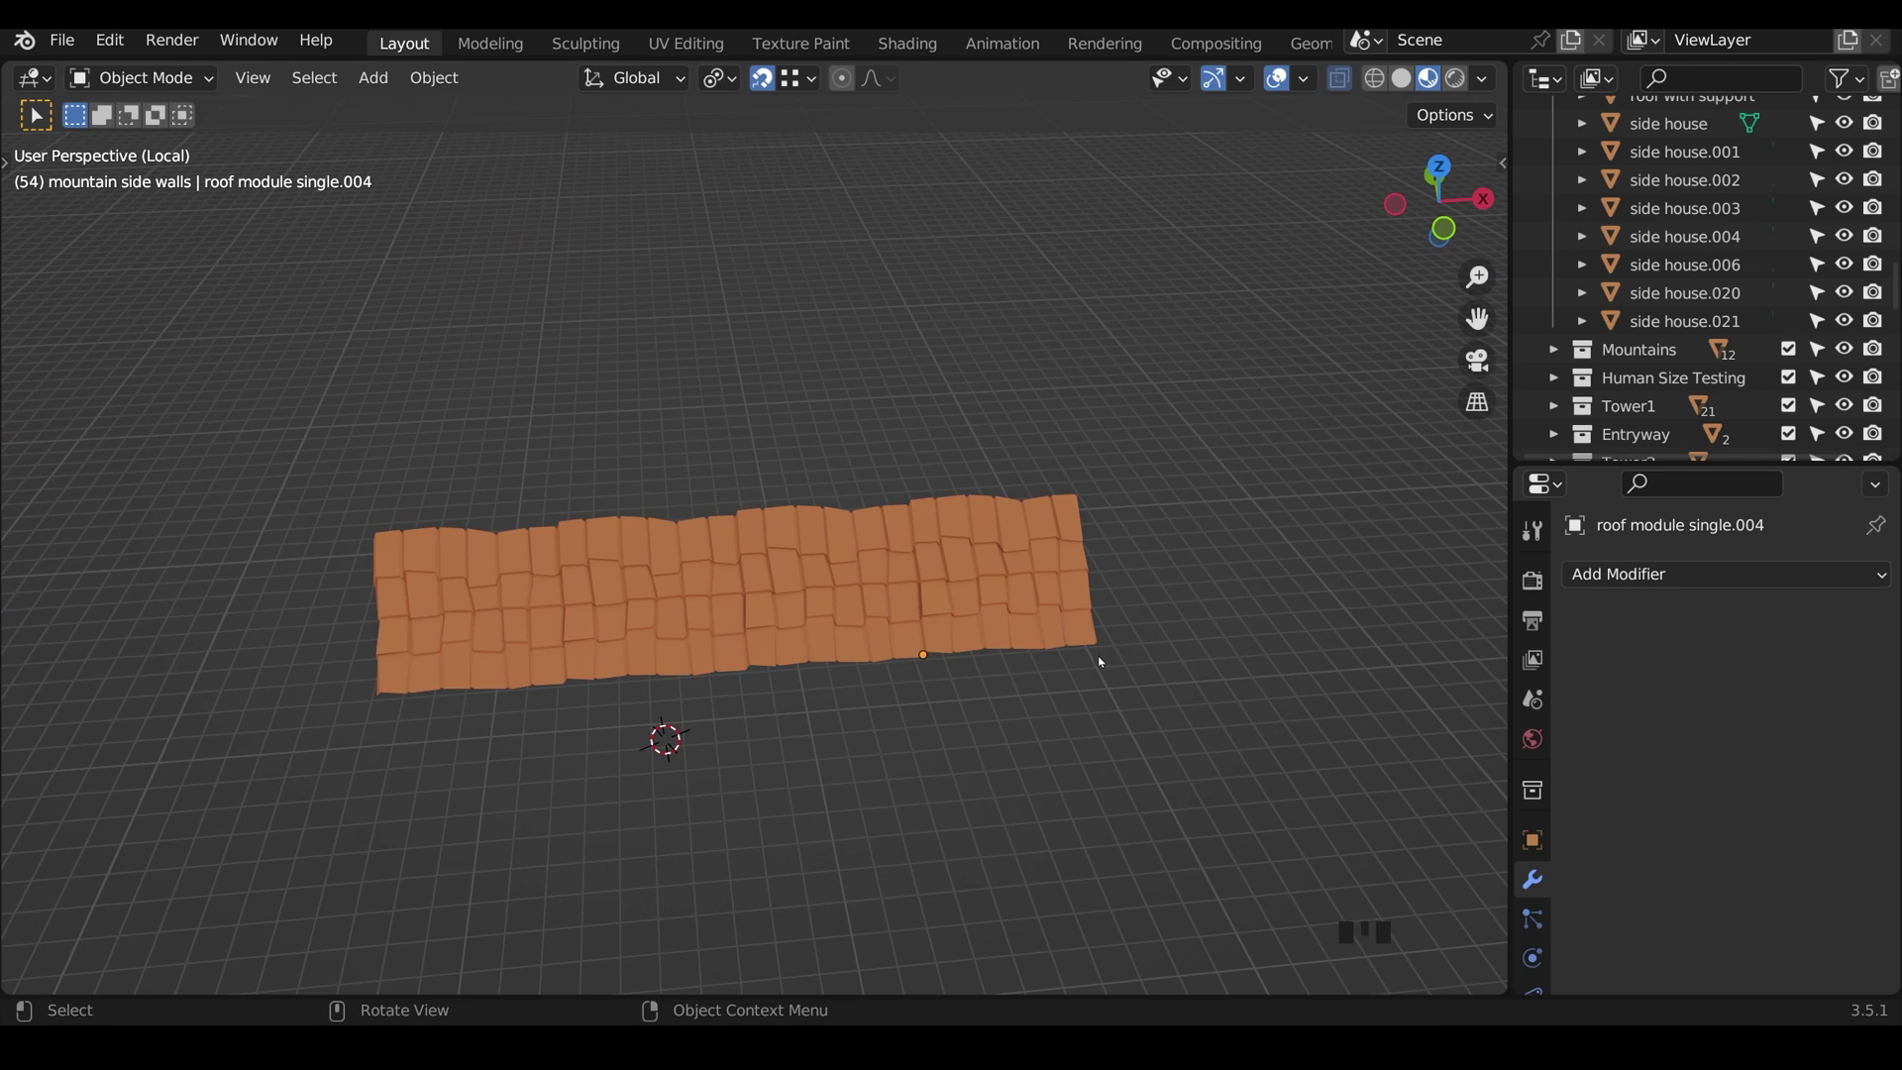
click(715, 631)
Step: Make the middle roof module a single user with its own object and mesh data
click(421, 85)
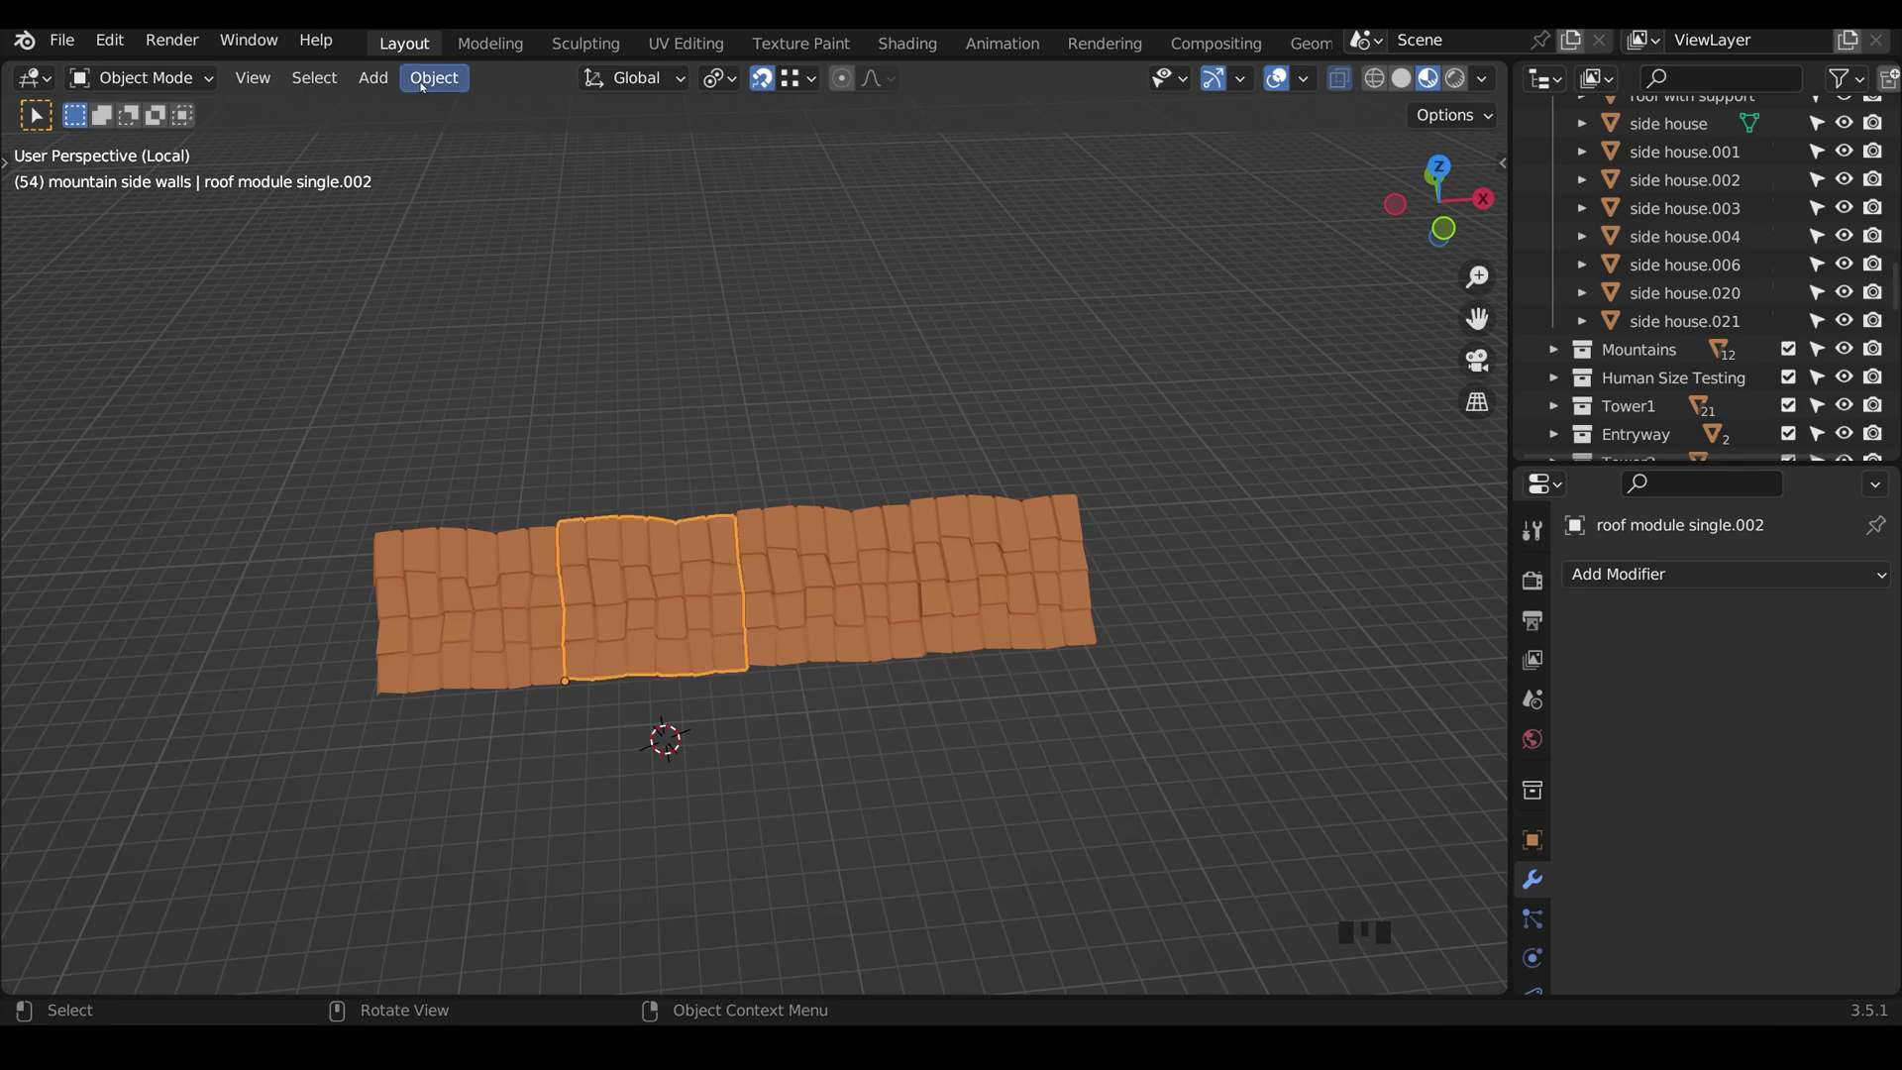
click(423, 87)
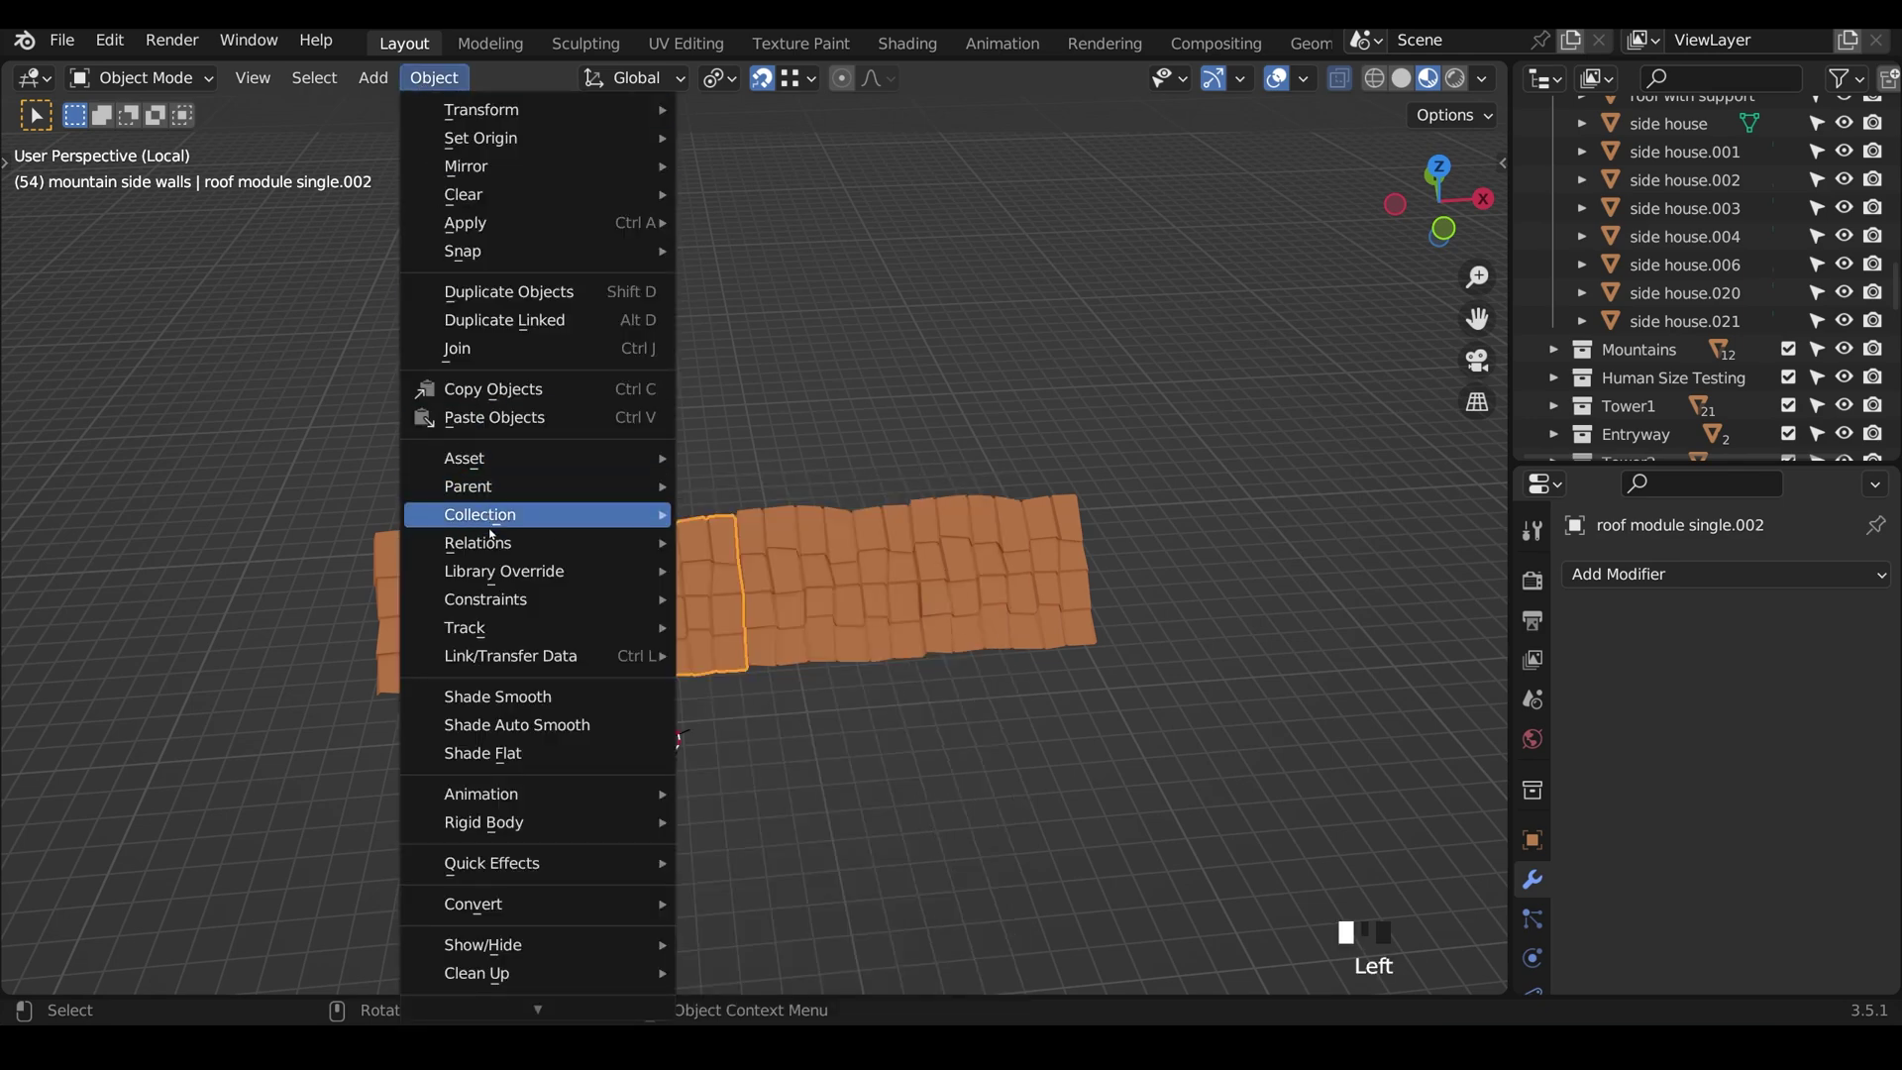
mouse_move(802, 639)
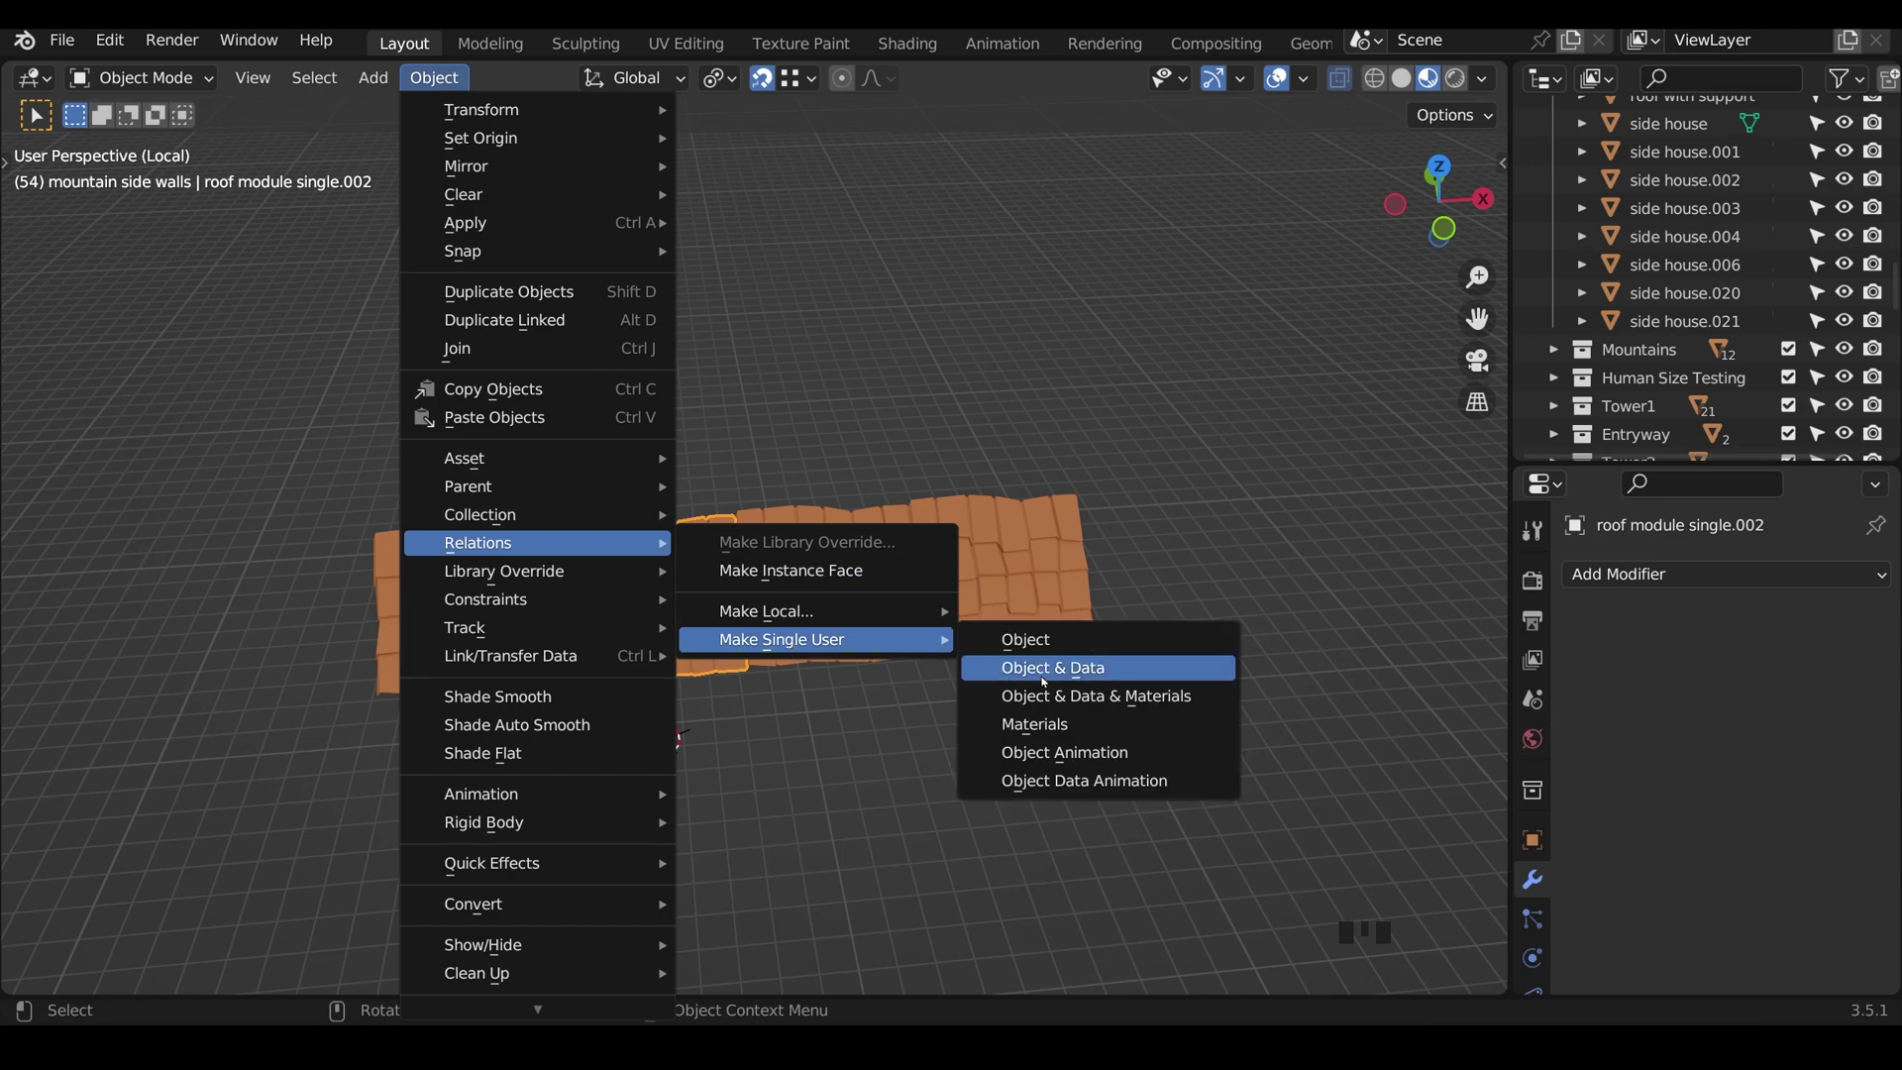
click(1044, 683)
click(664, 638)
shift+middle_drag(664, 638, 822, 629)
scroll(751, 616, up, 6)
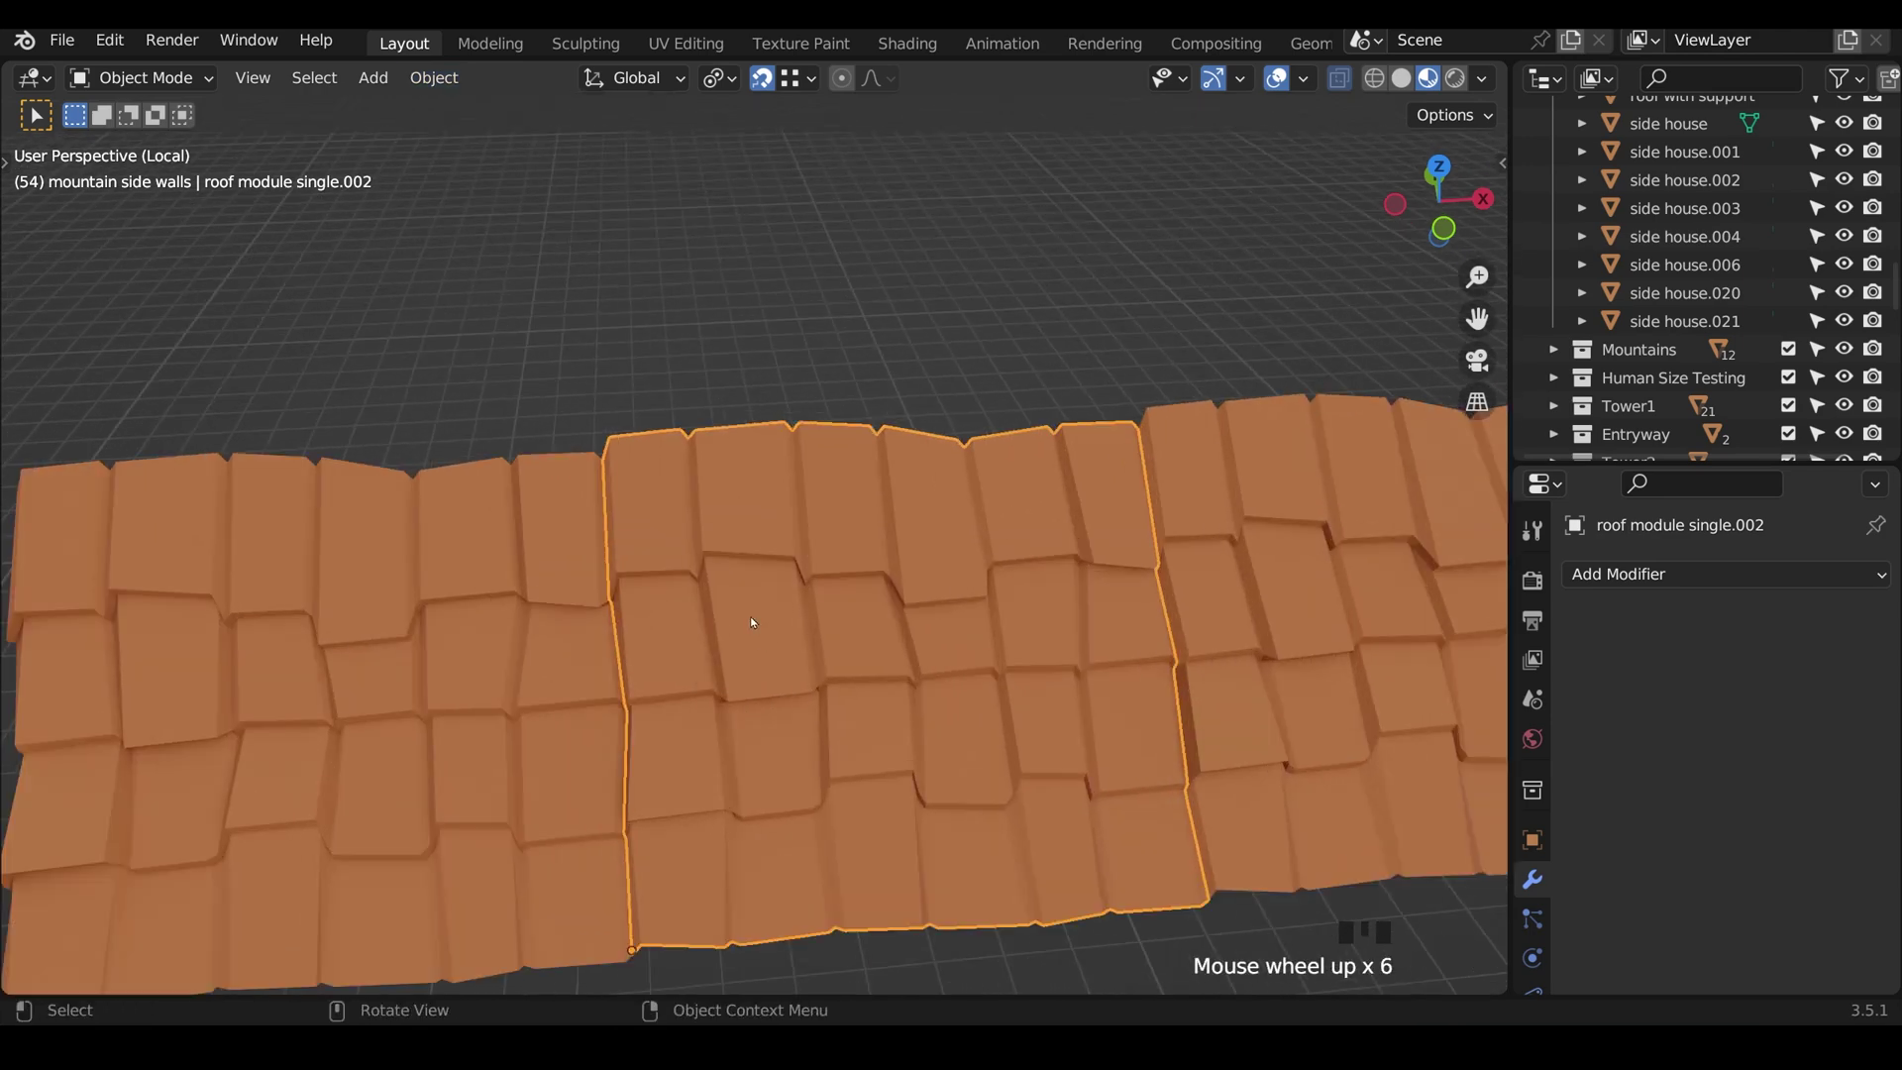
Step: In Edit Mode, shift two upper tile corners of the middle module
key(Tab)
click(797, 569)
key(g)
click(823, 604)
key(g)
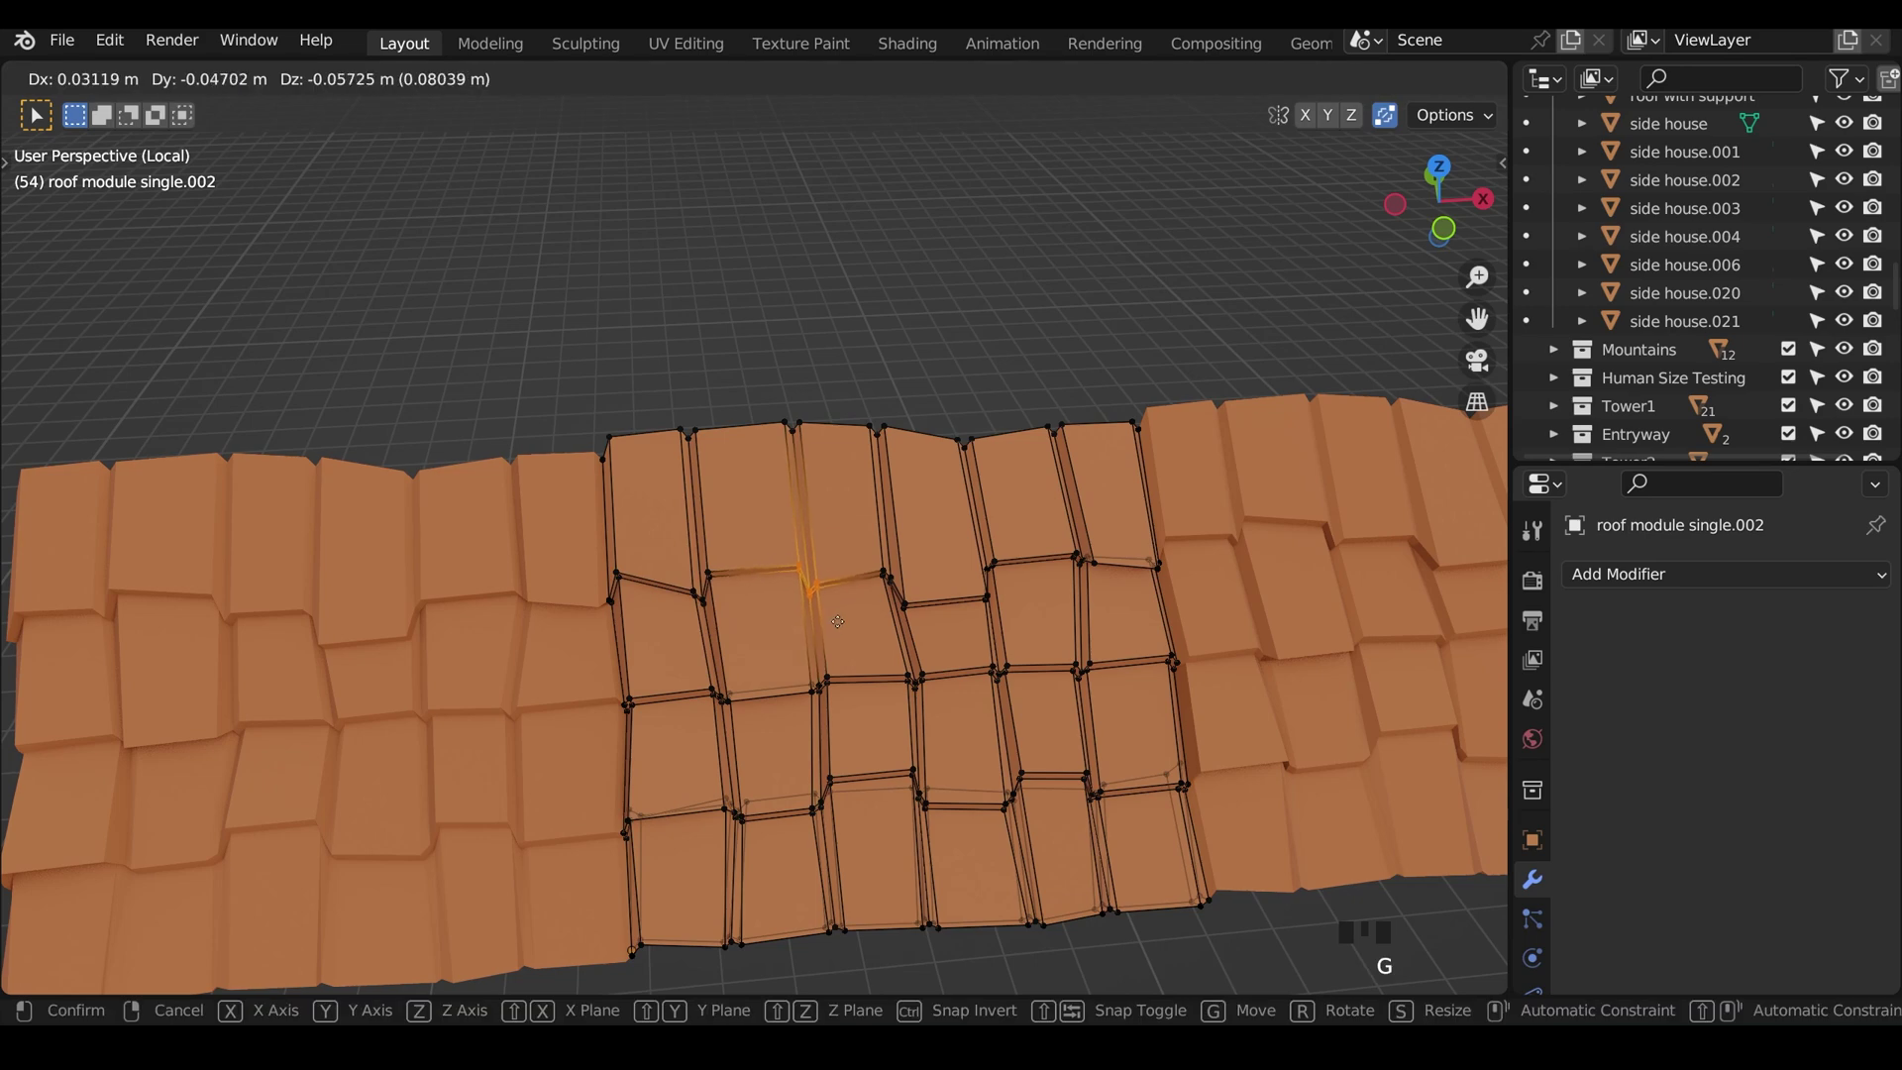
click(837, 621)
click(985, 595)
key(g)
click(982, 648)
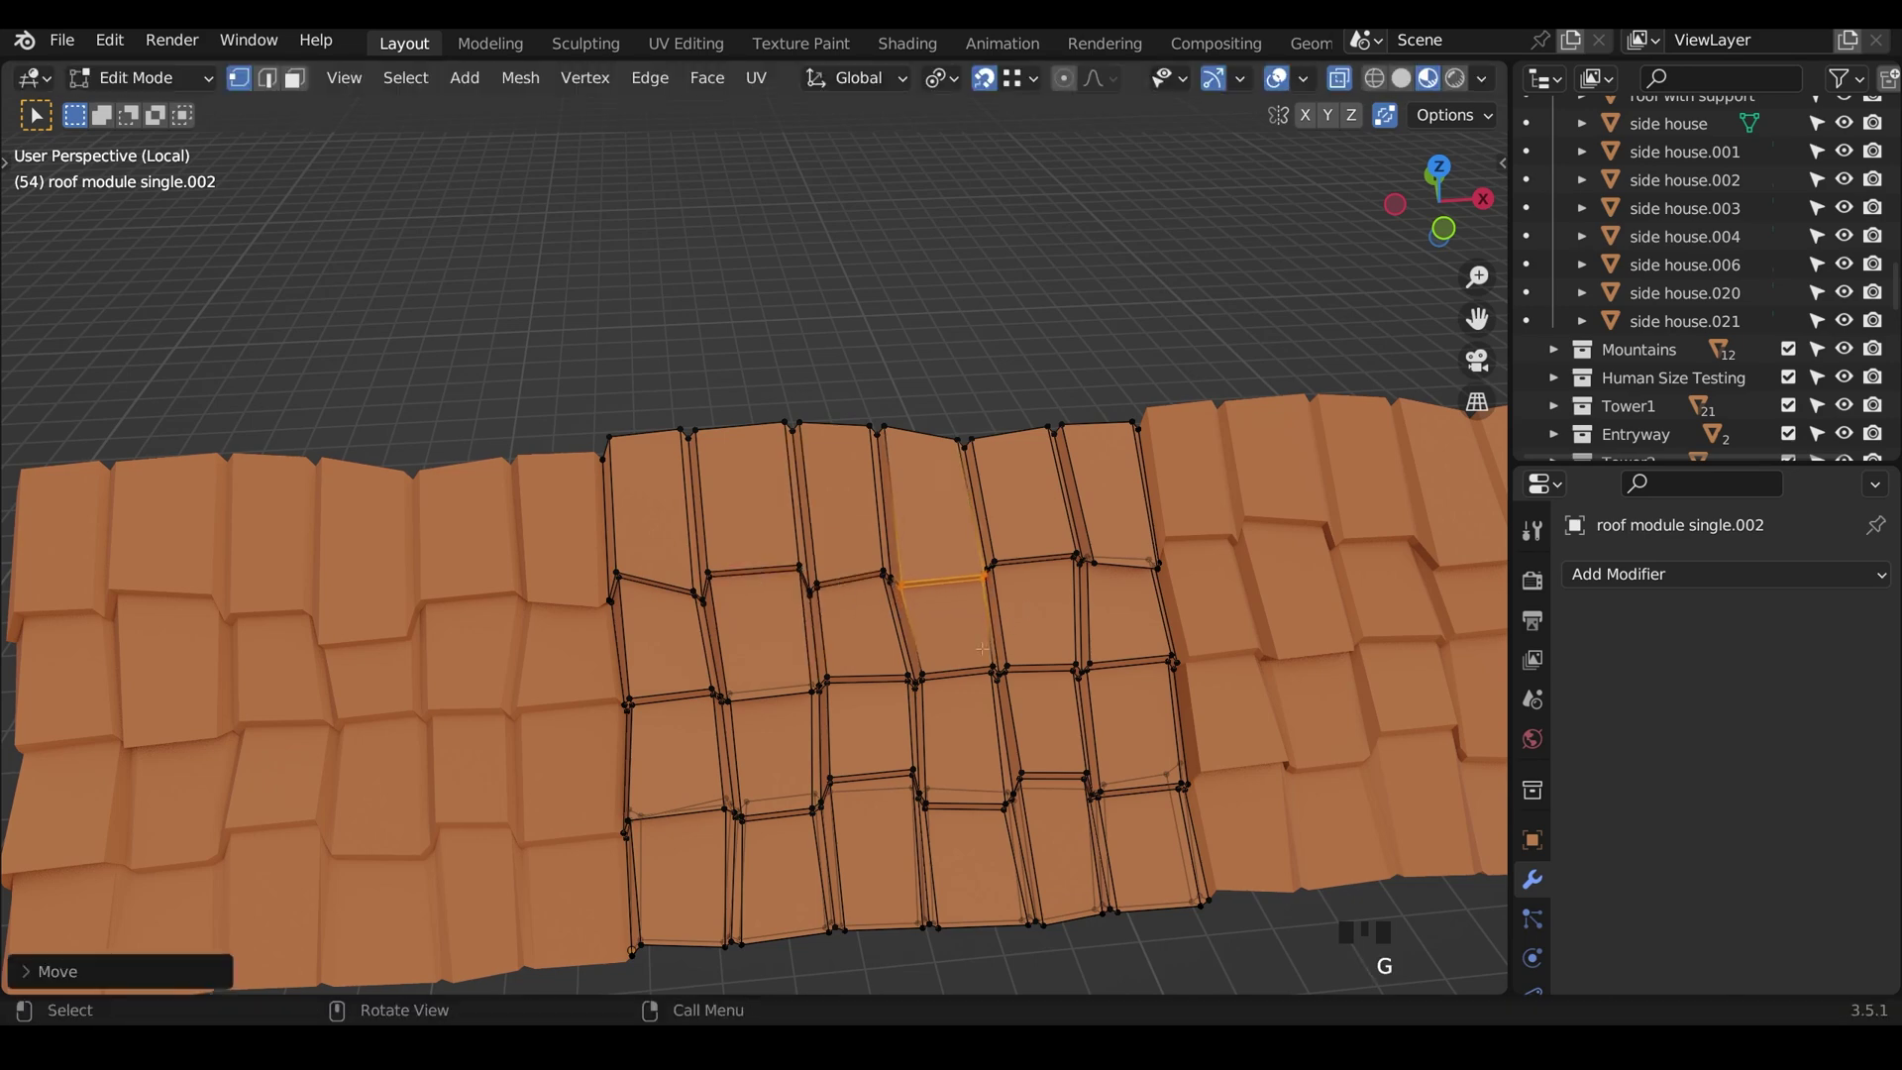
key(g)
click(993, 659)
Step: Nudge corners on a lower tile and on the bottom tile row
click(816, 812)
key(g)
click(874, 852)
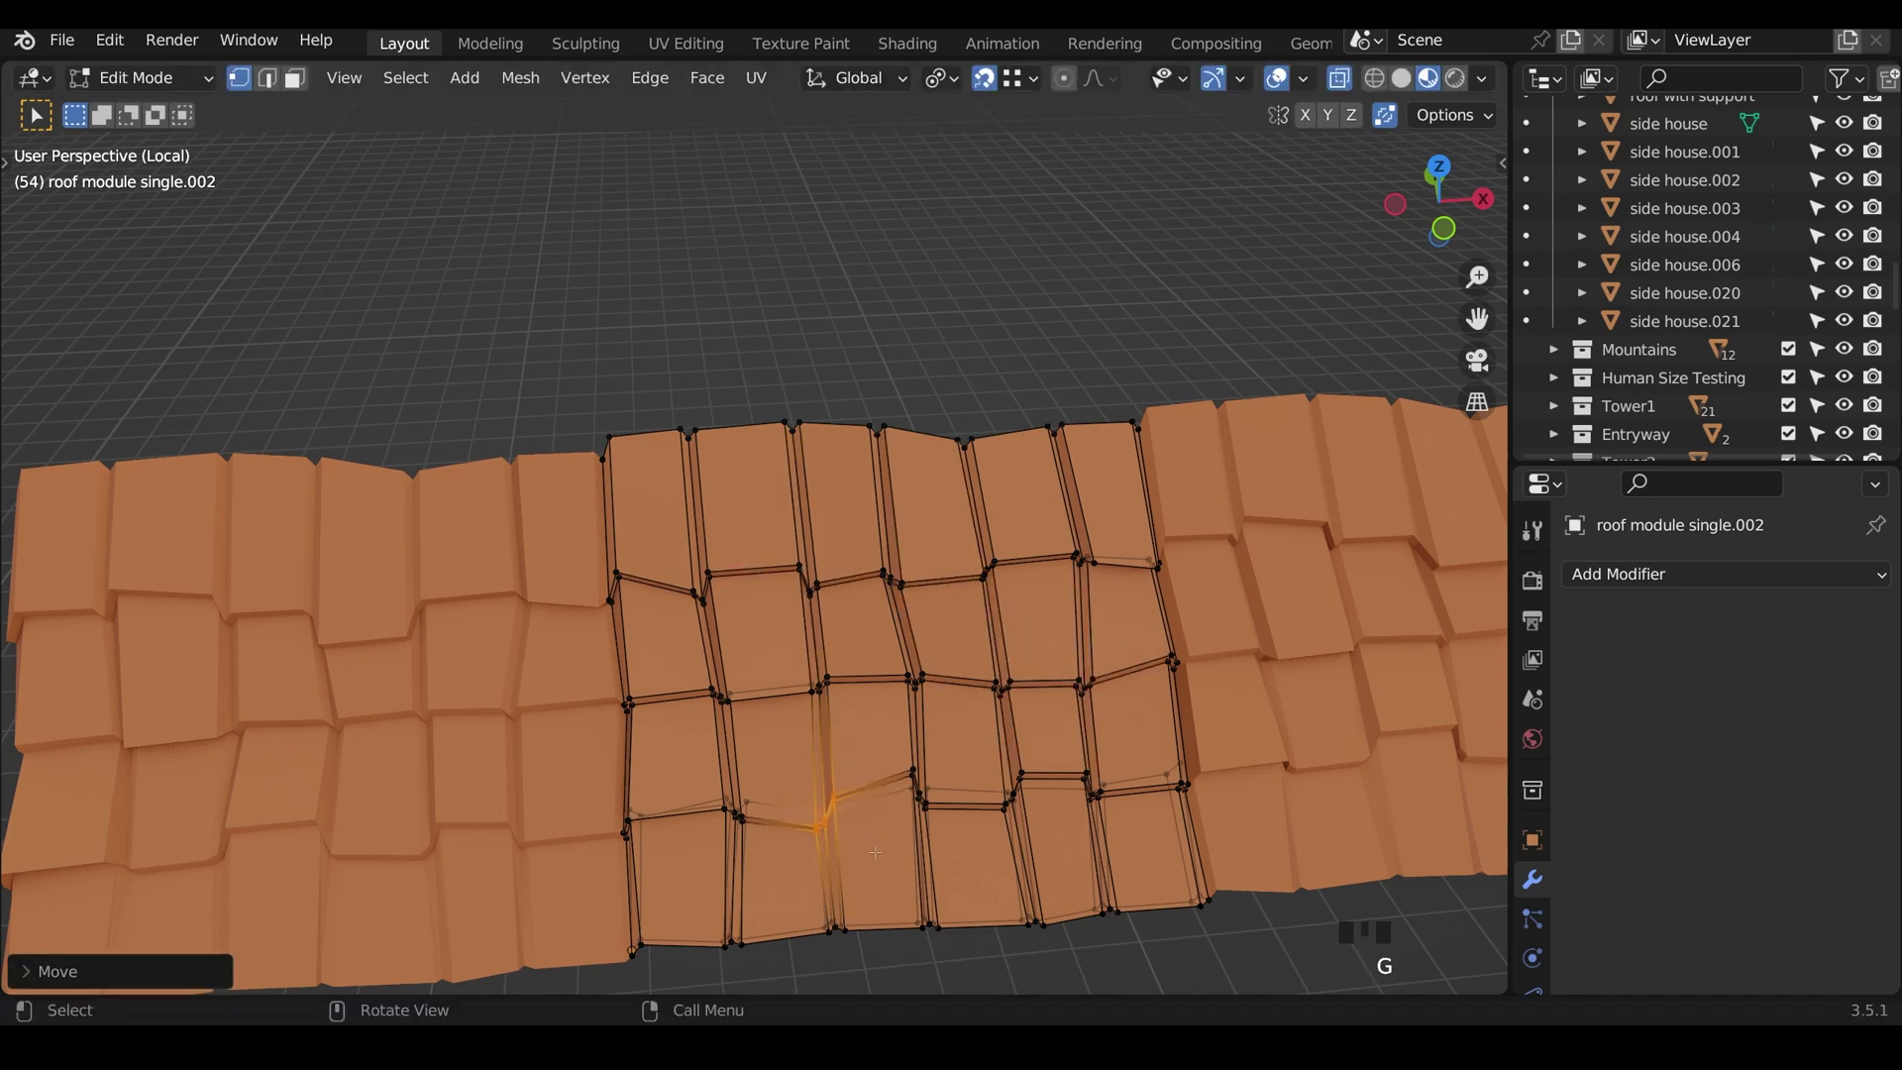
click(830, 929)
key(g)
click(837, 931)
shift+middle_drag(590, 448, 684, 364)
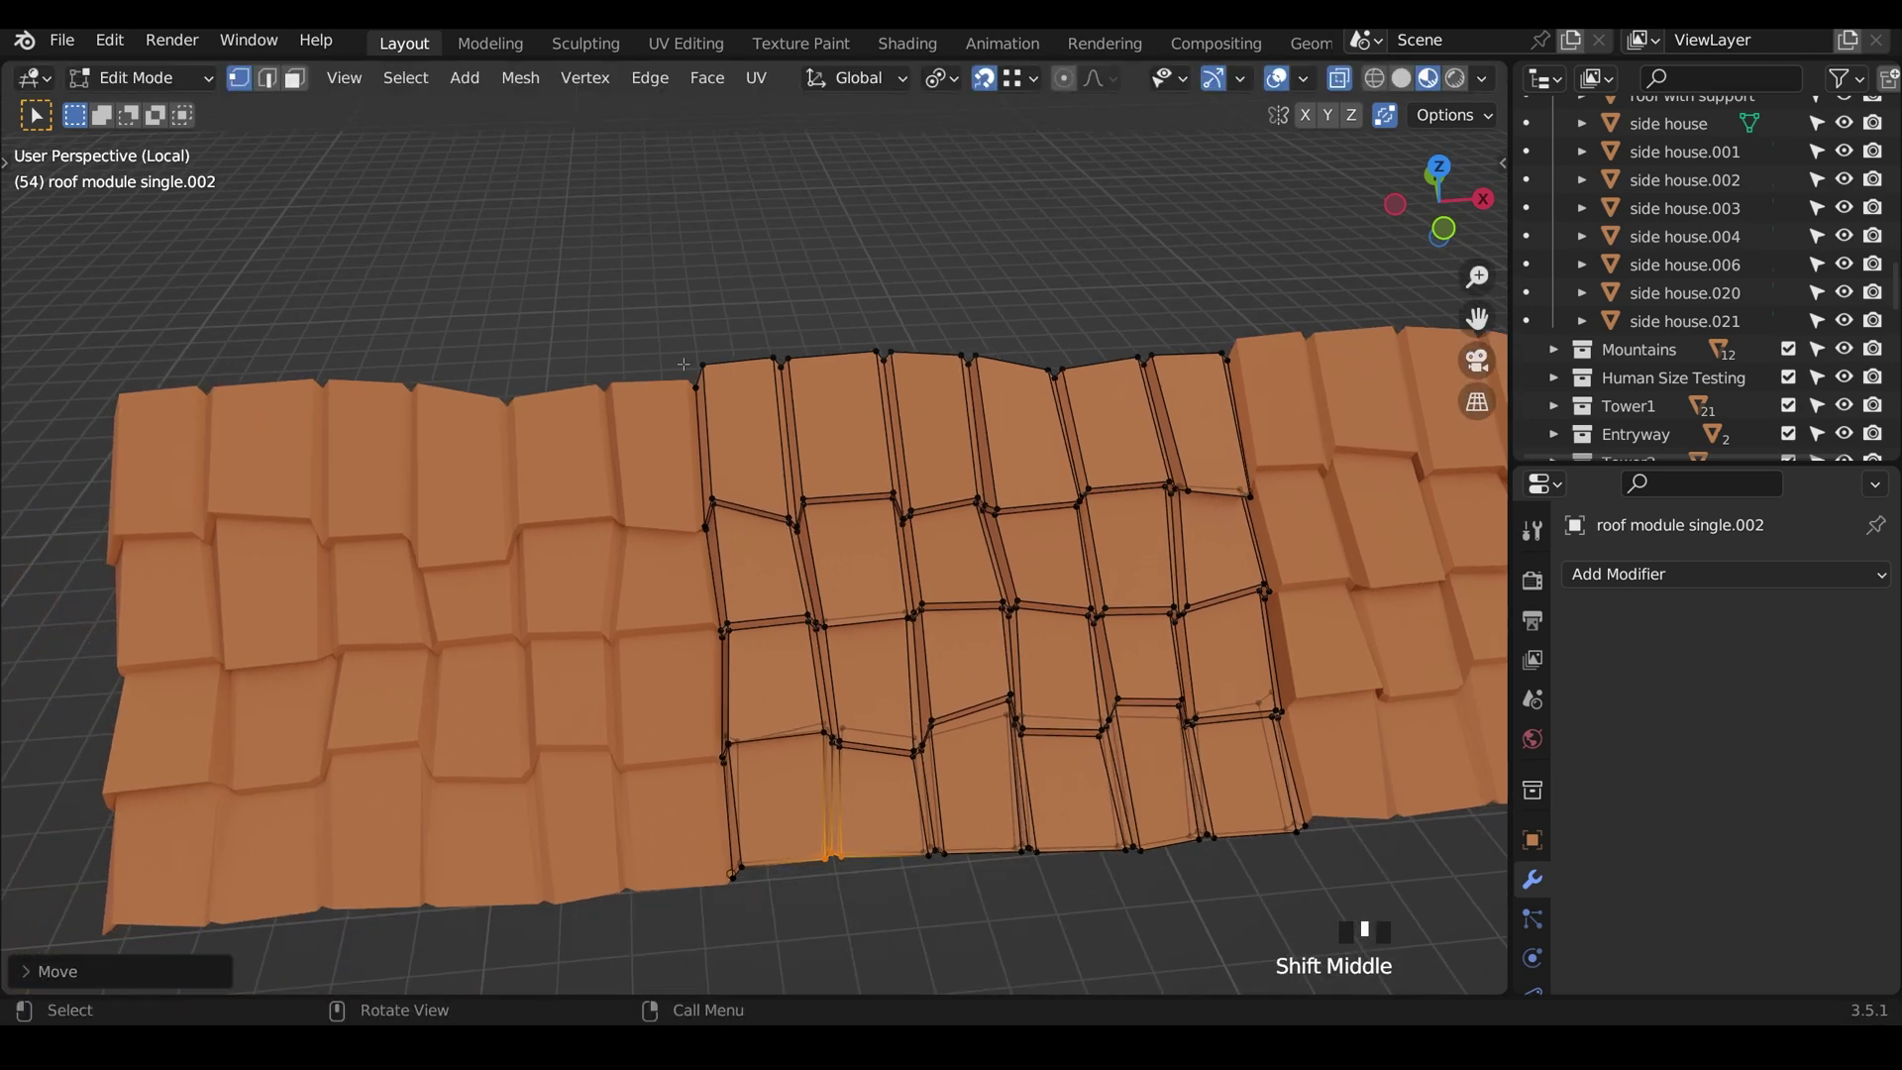
shift+middle_drag(1306, 595, 1156, 626)
Step: Move an upper-middle tile corner and two lower tile corners
click(1019, 531)
key(g)
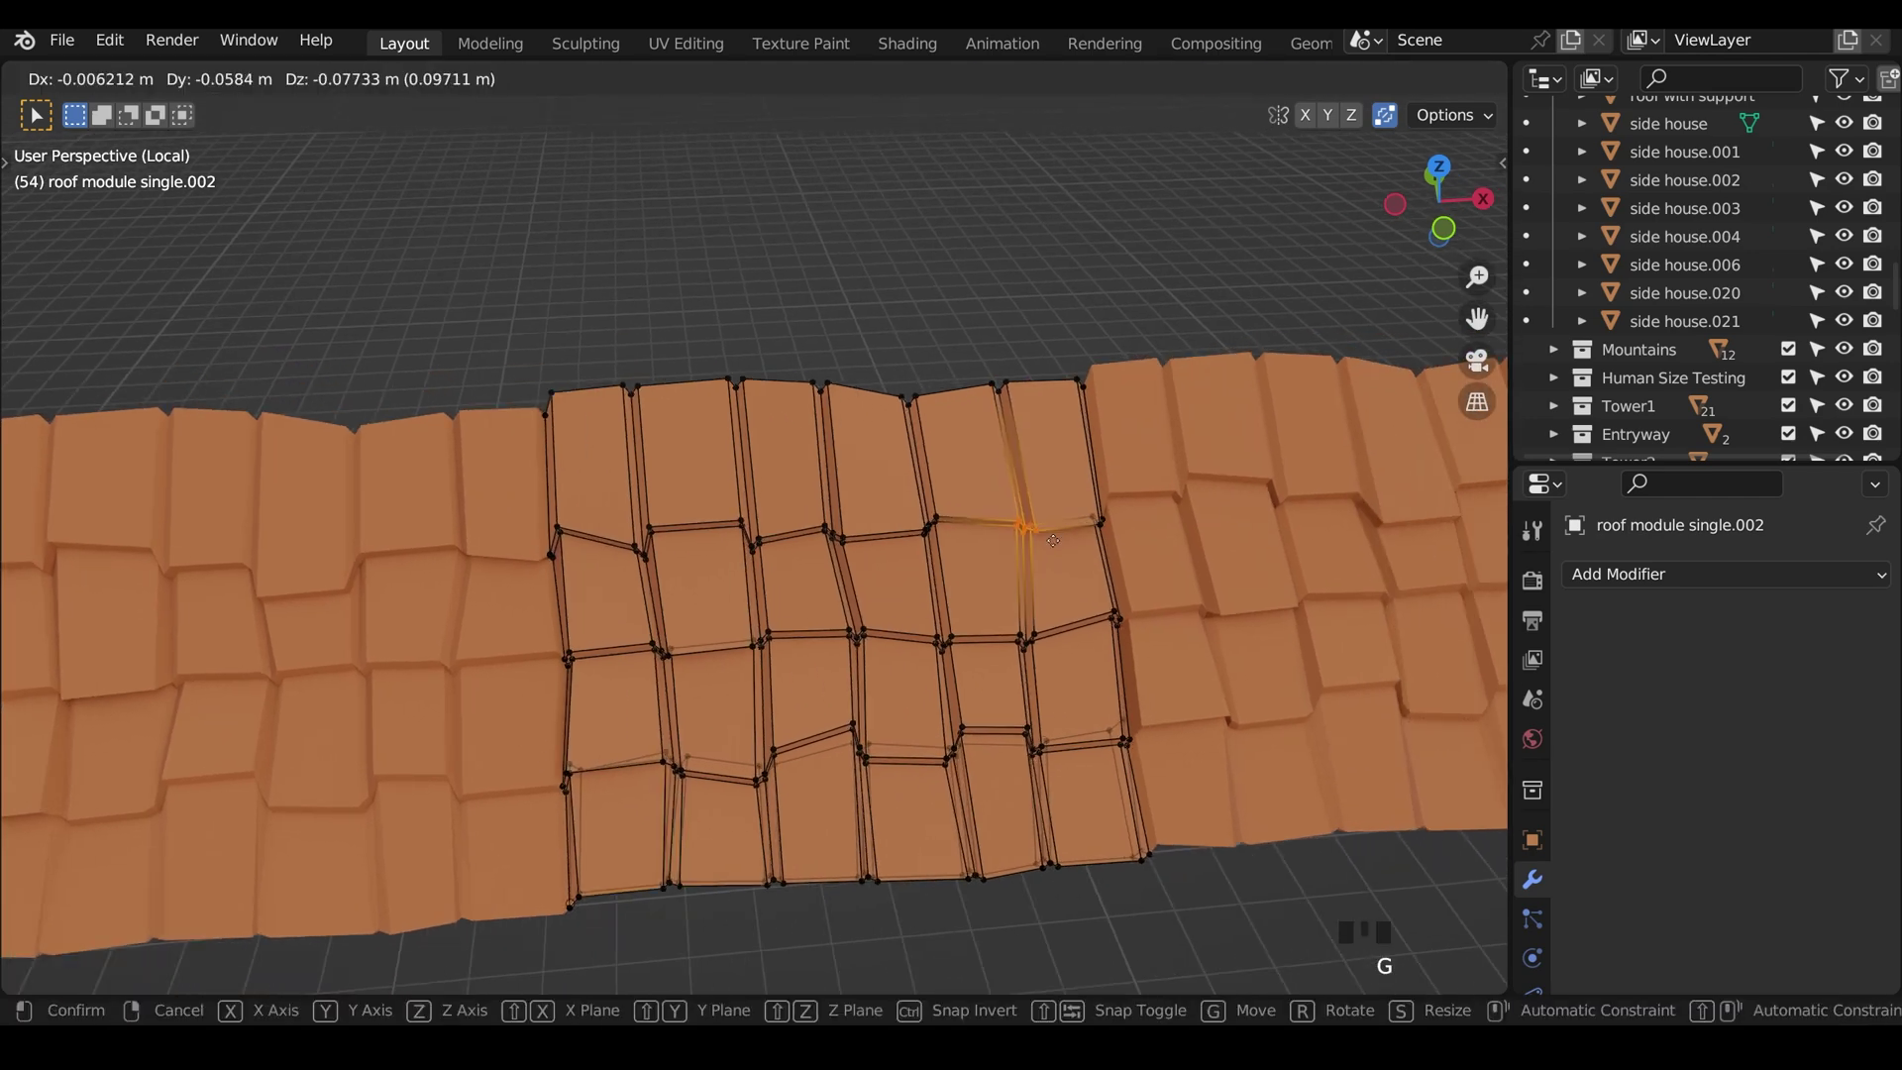
key(g)
click(962, 562)
click(949, 755)
key(g)
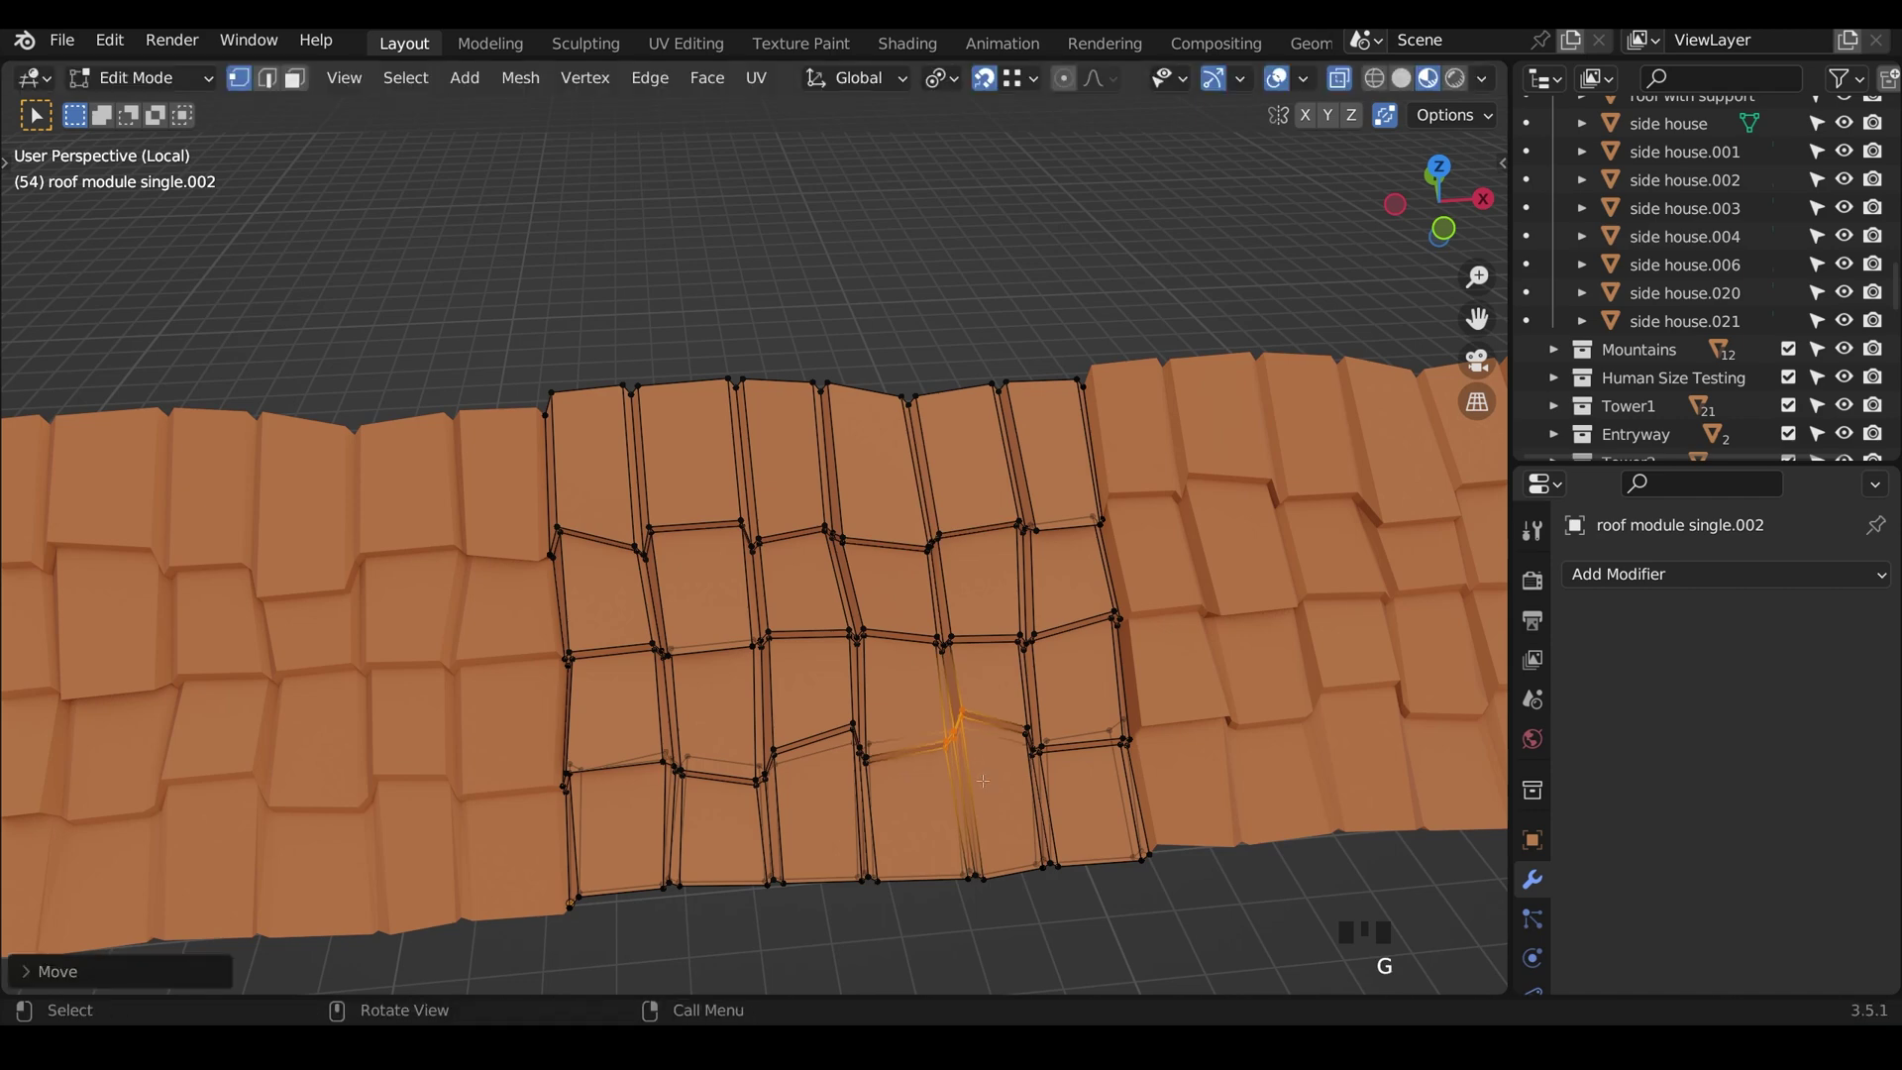
click(763, 769)
key(g)
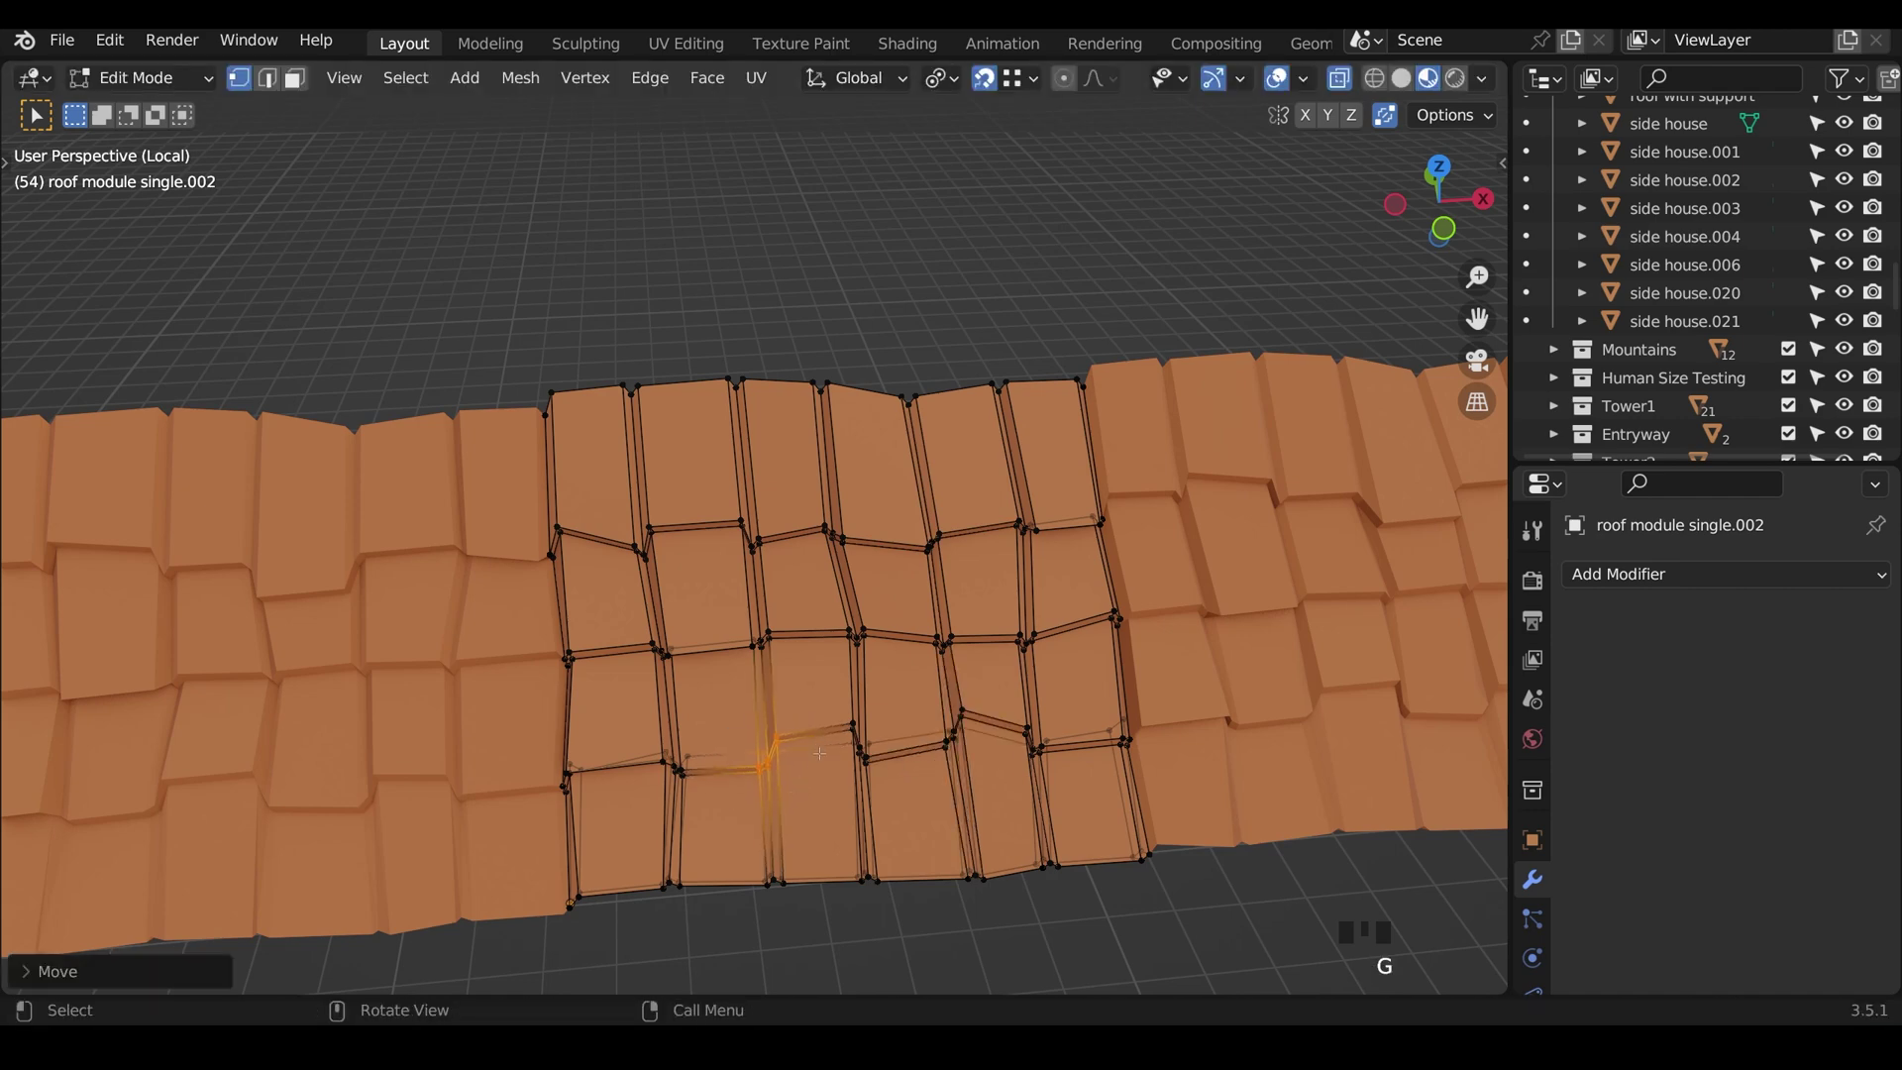
Step: Check the whole strip, then reposition another tile corner and inspect from a low angle
key(Tab)
scroll(822, 753, down, 3)
scroll(827, 733, down, 1)
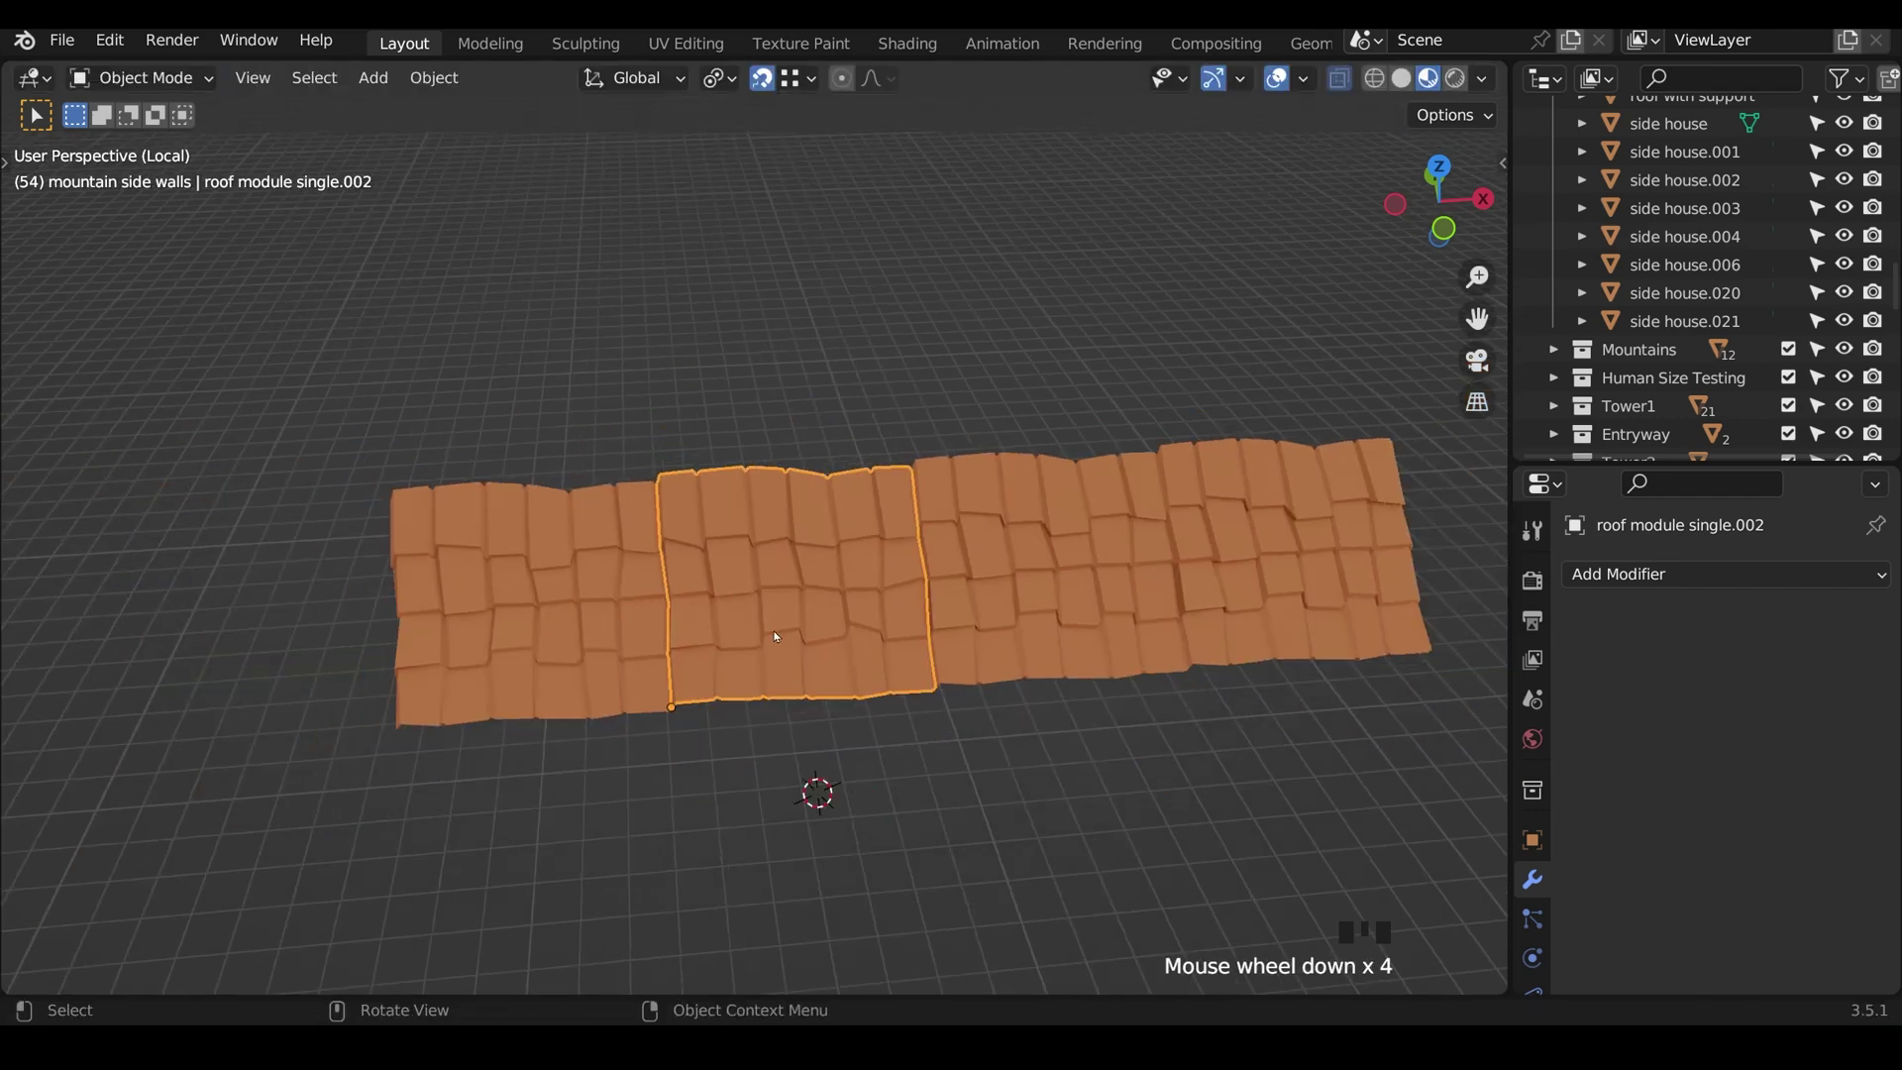
key(Tab)
drag(845, 649, 840, 607)
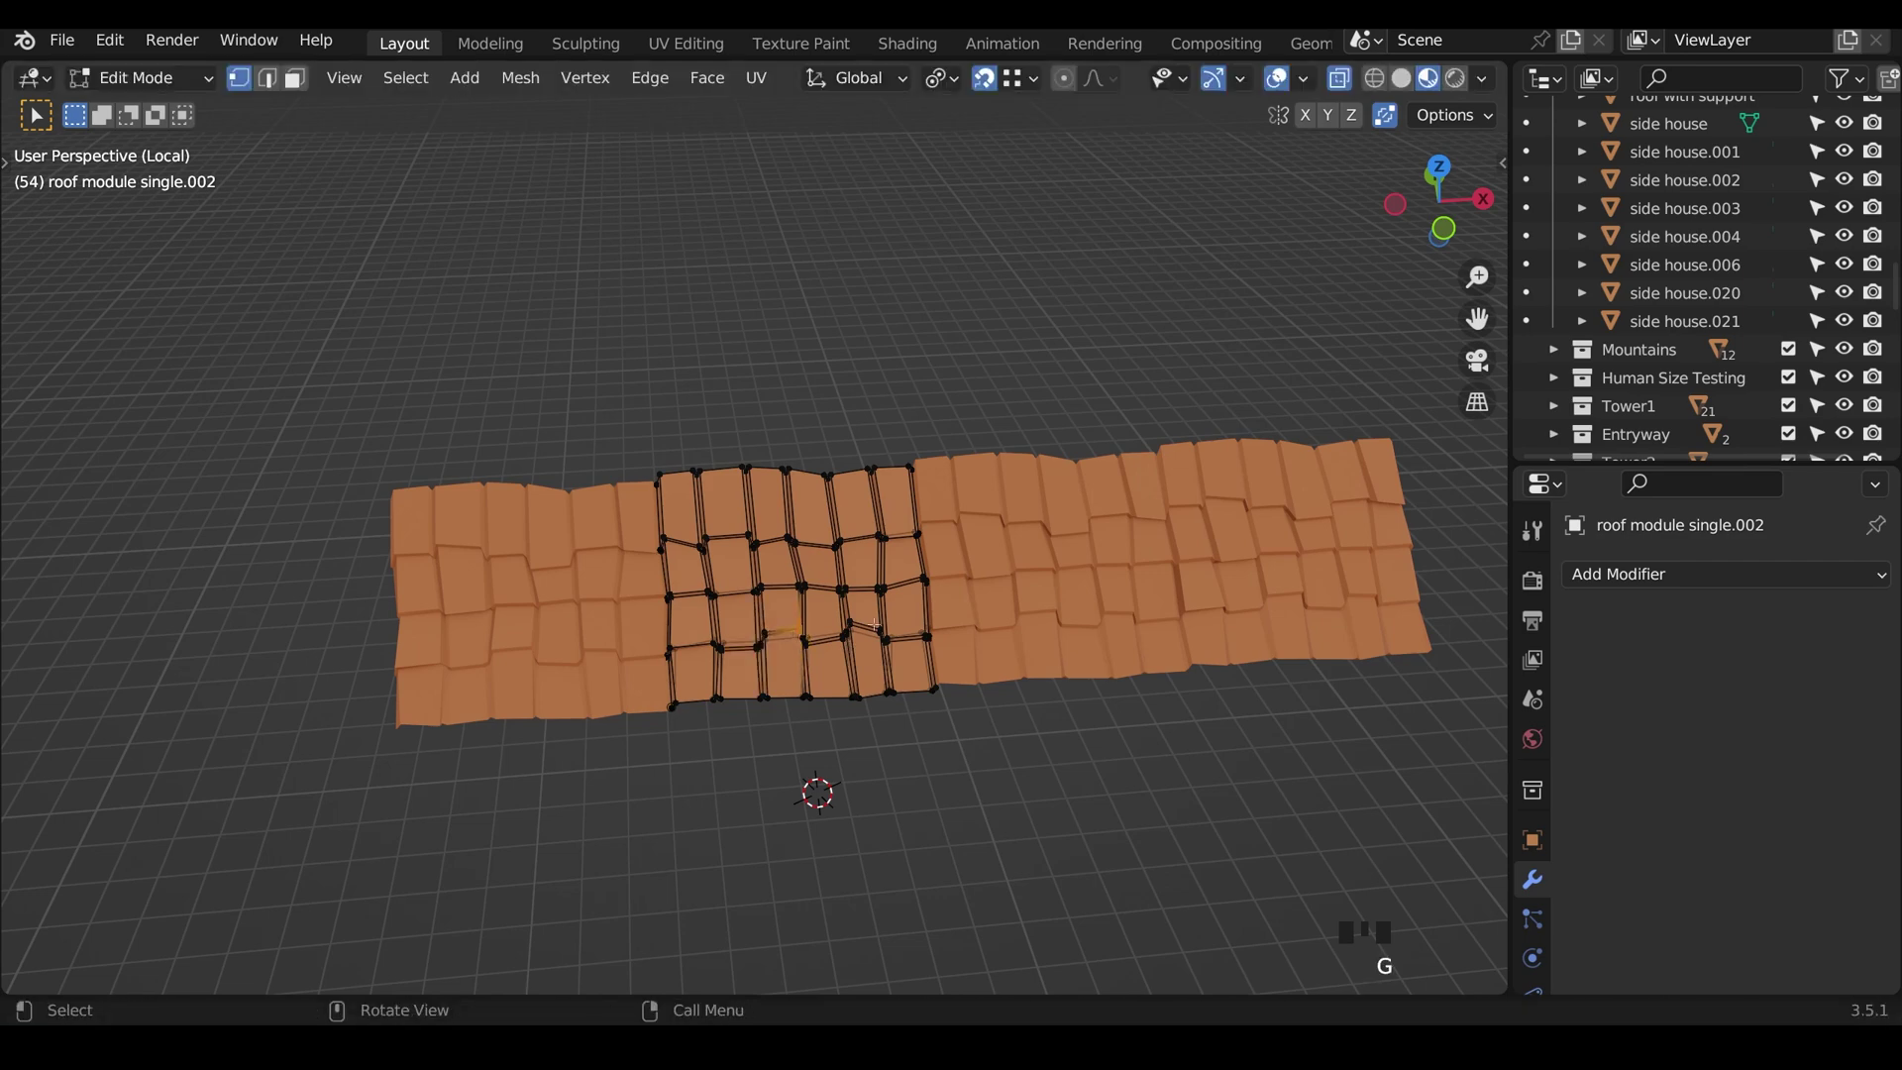
key(g)
scroll(912, 719, up, 4)
middle_drag(913, 719, 912, 694)
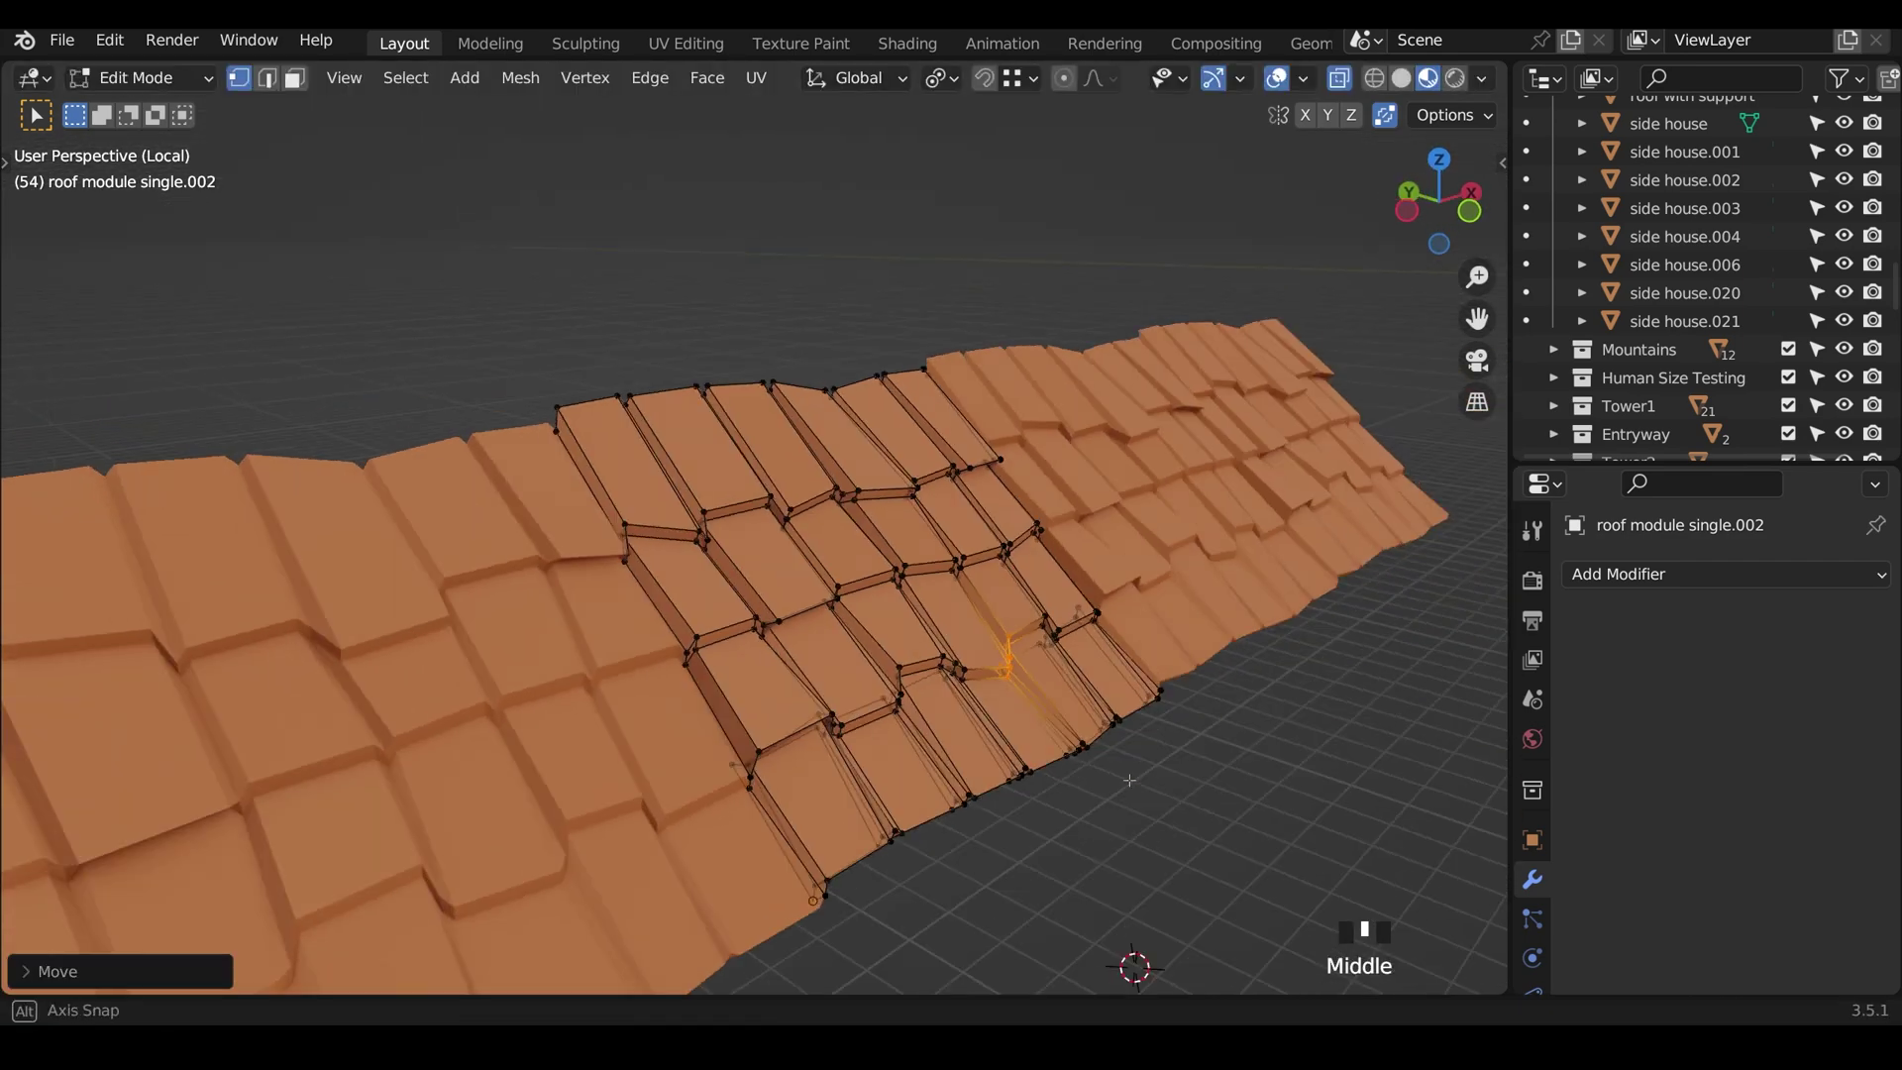
scroll(913, 720, down, 4)
Step: Return to Object Mode and reselect the middle roof module
key(Tab)
double_click(810, 538)
click(579, 556)
click(765, 549)
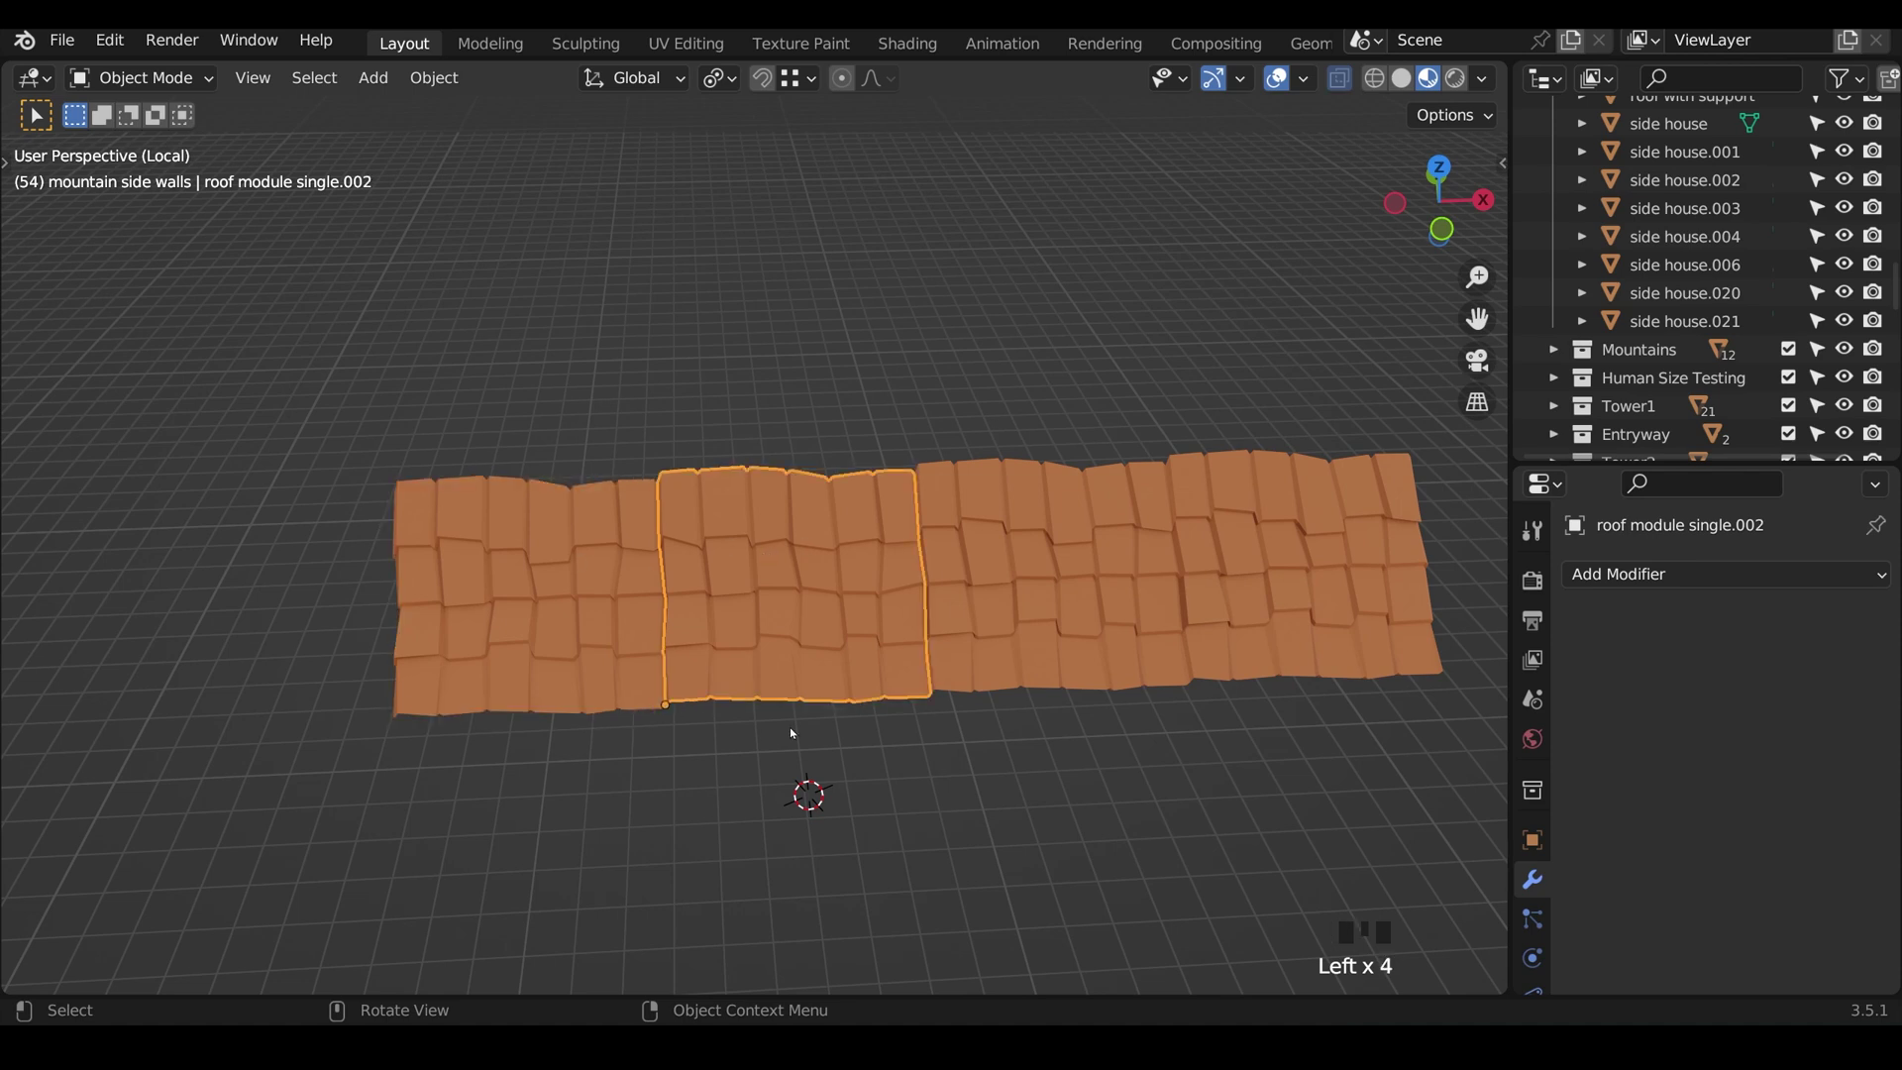